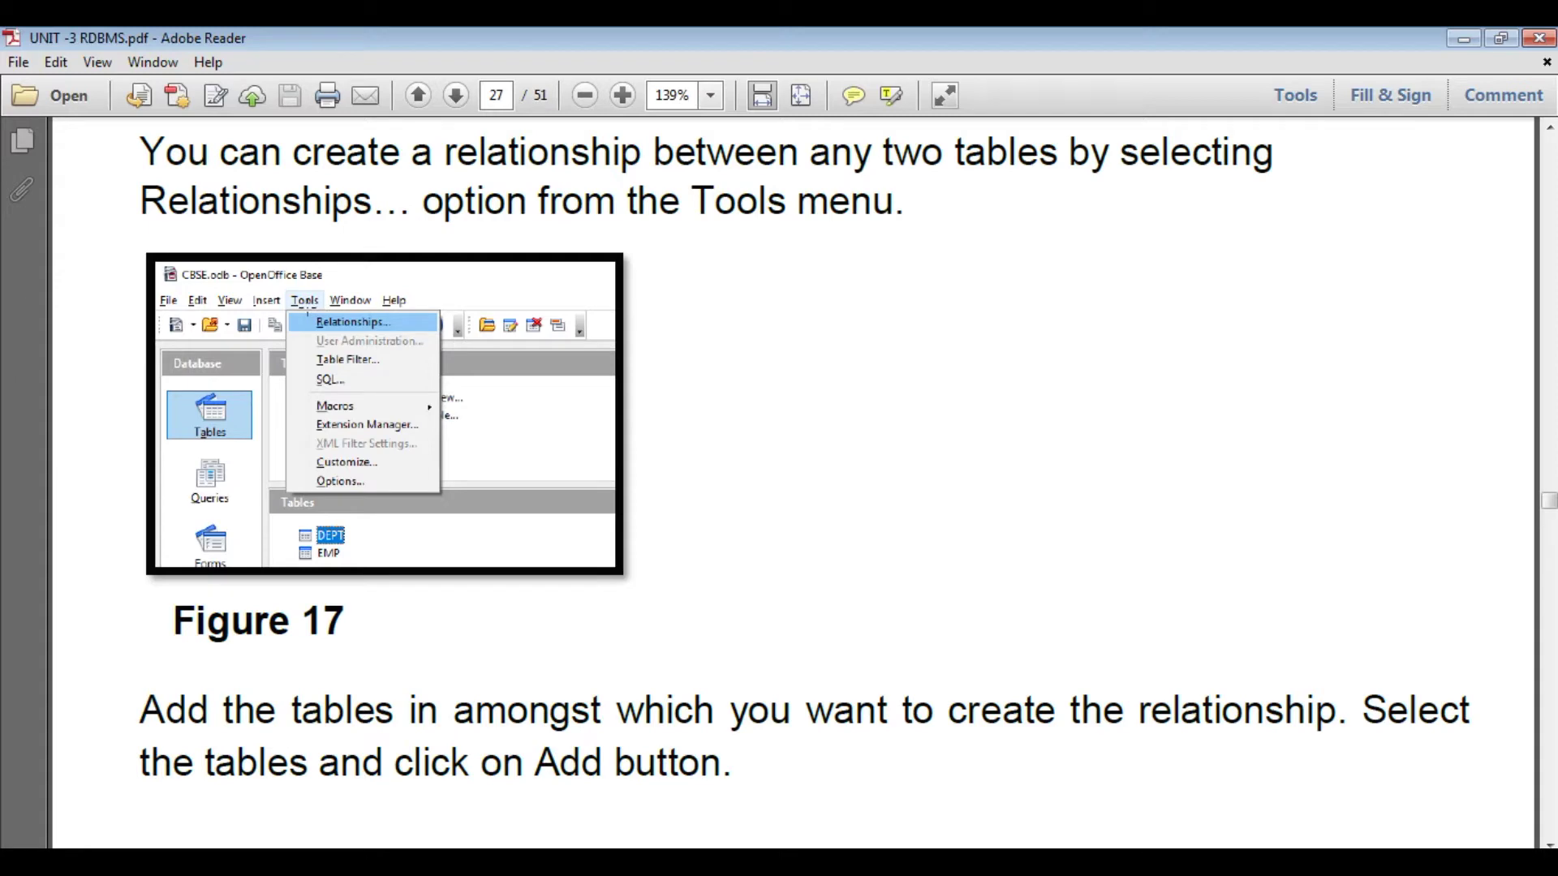
Read the PDF section on adding tables, the three relationship types and creating a new relation between EMP and DEPT.
scroll(680, 329, "down", 10)
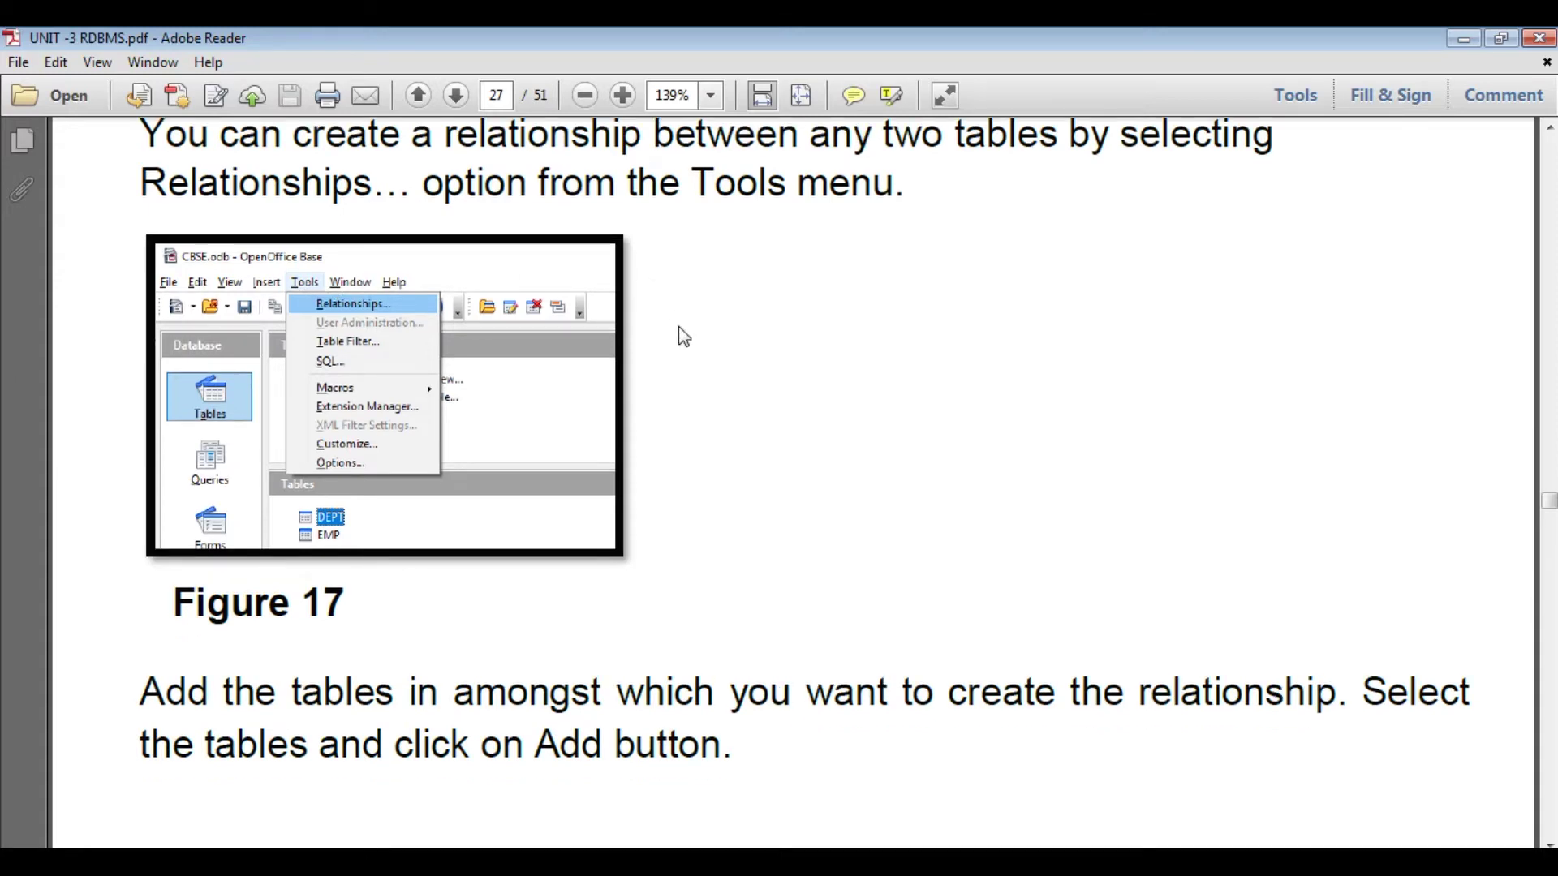
scroll(678, 327, "down", 10)
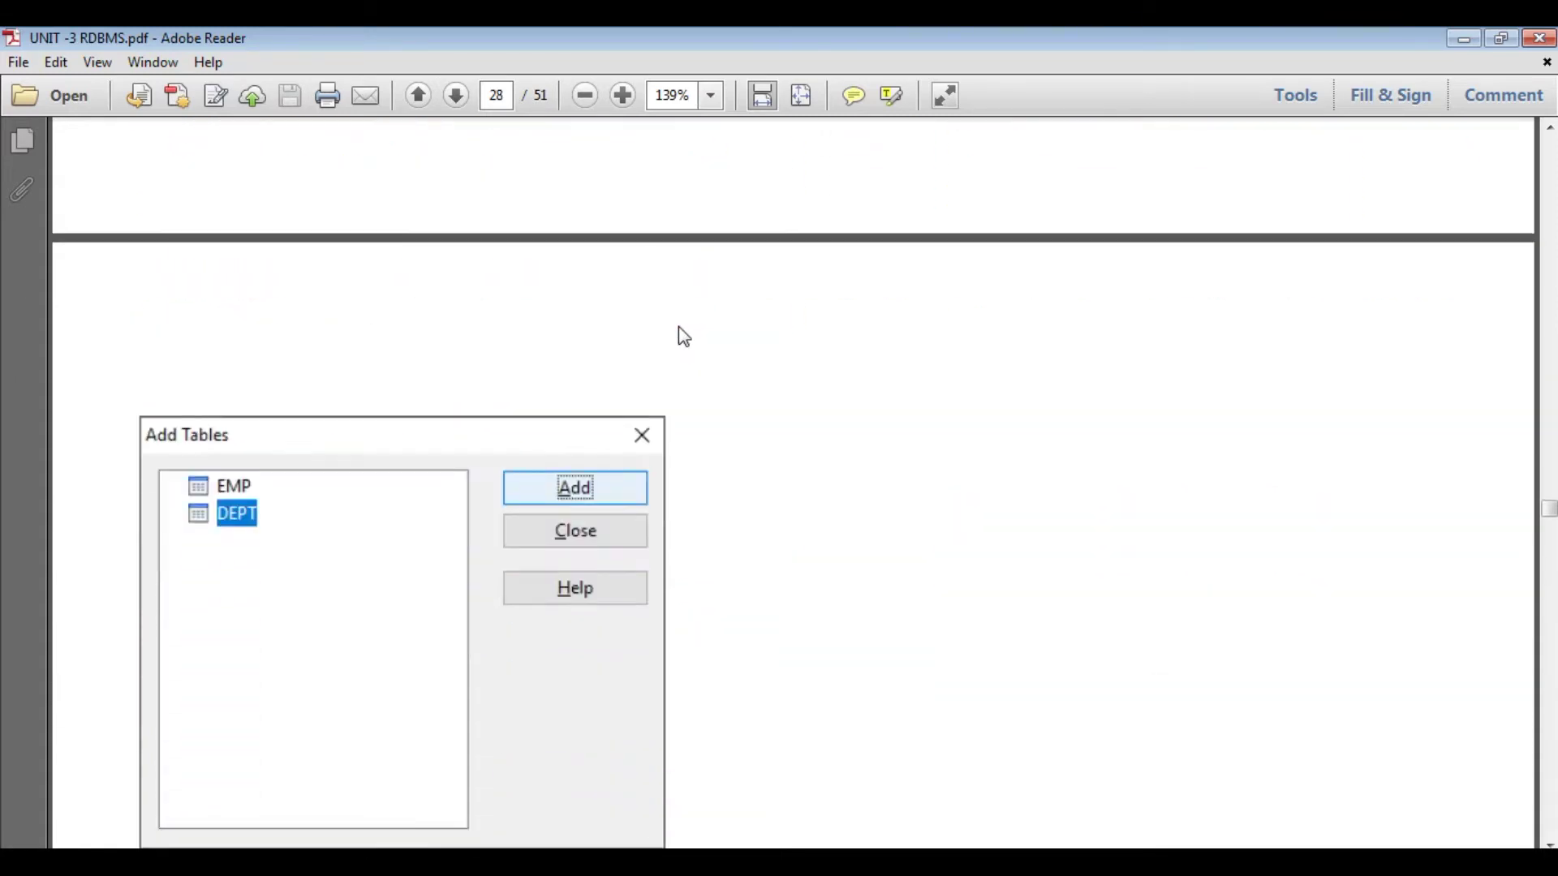
scroll(684, 335, "down", 1)
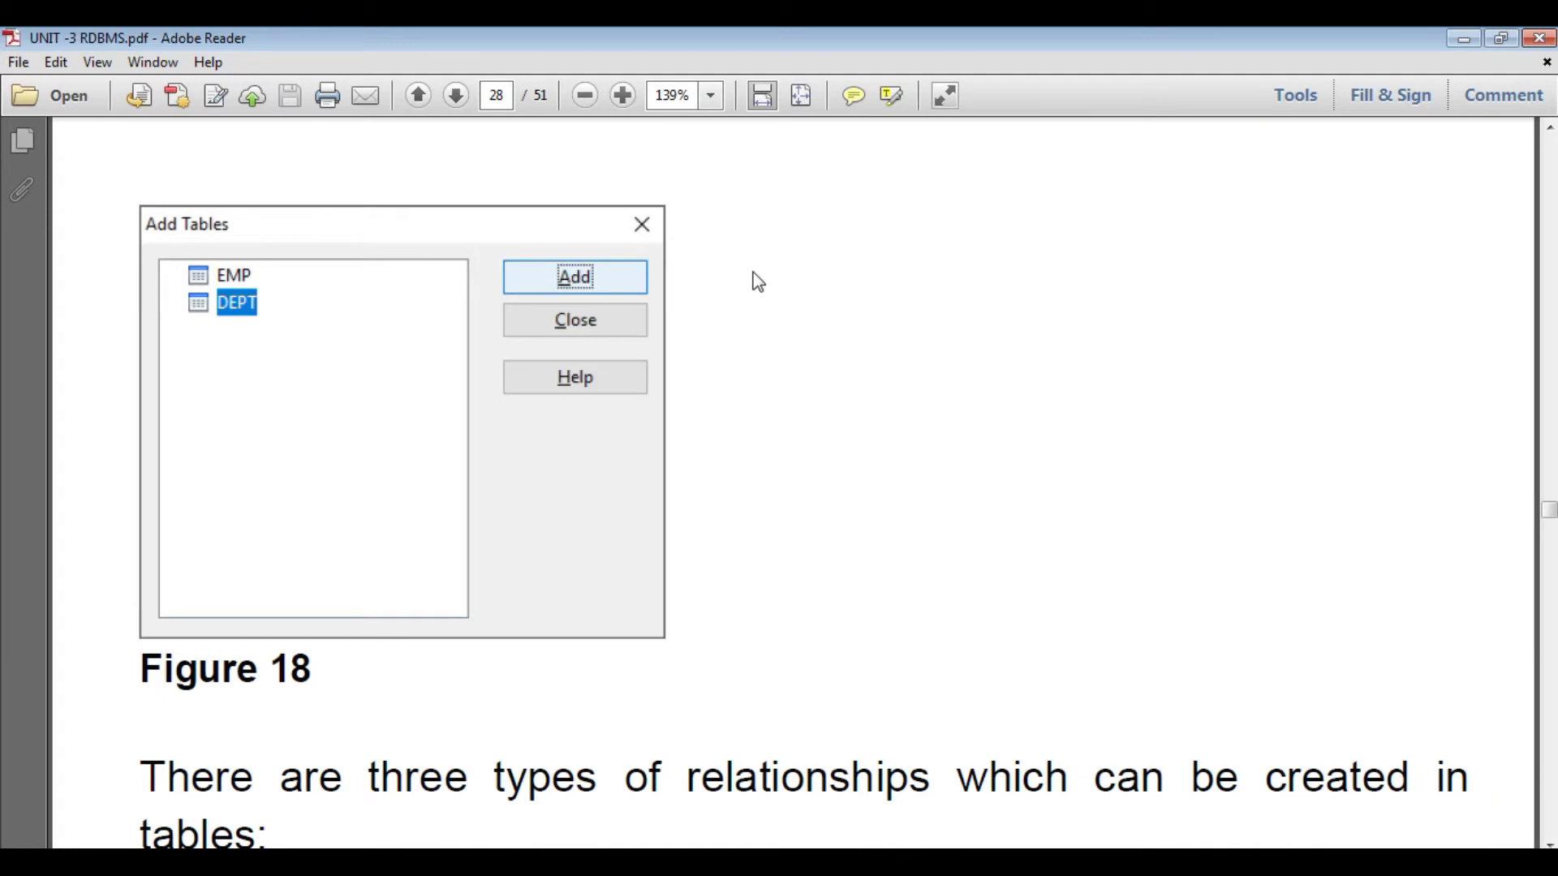
scroll(758, 281, "down", 5)
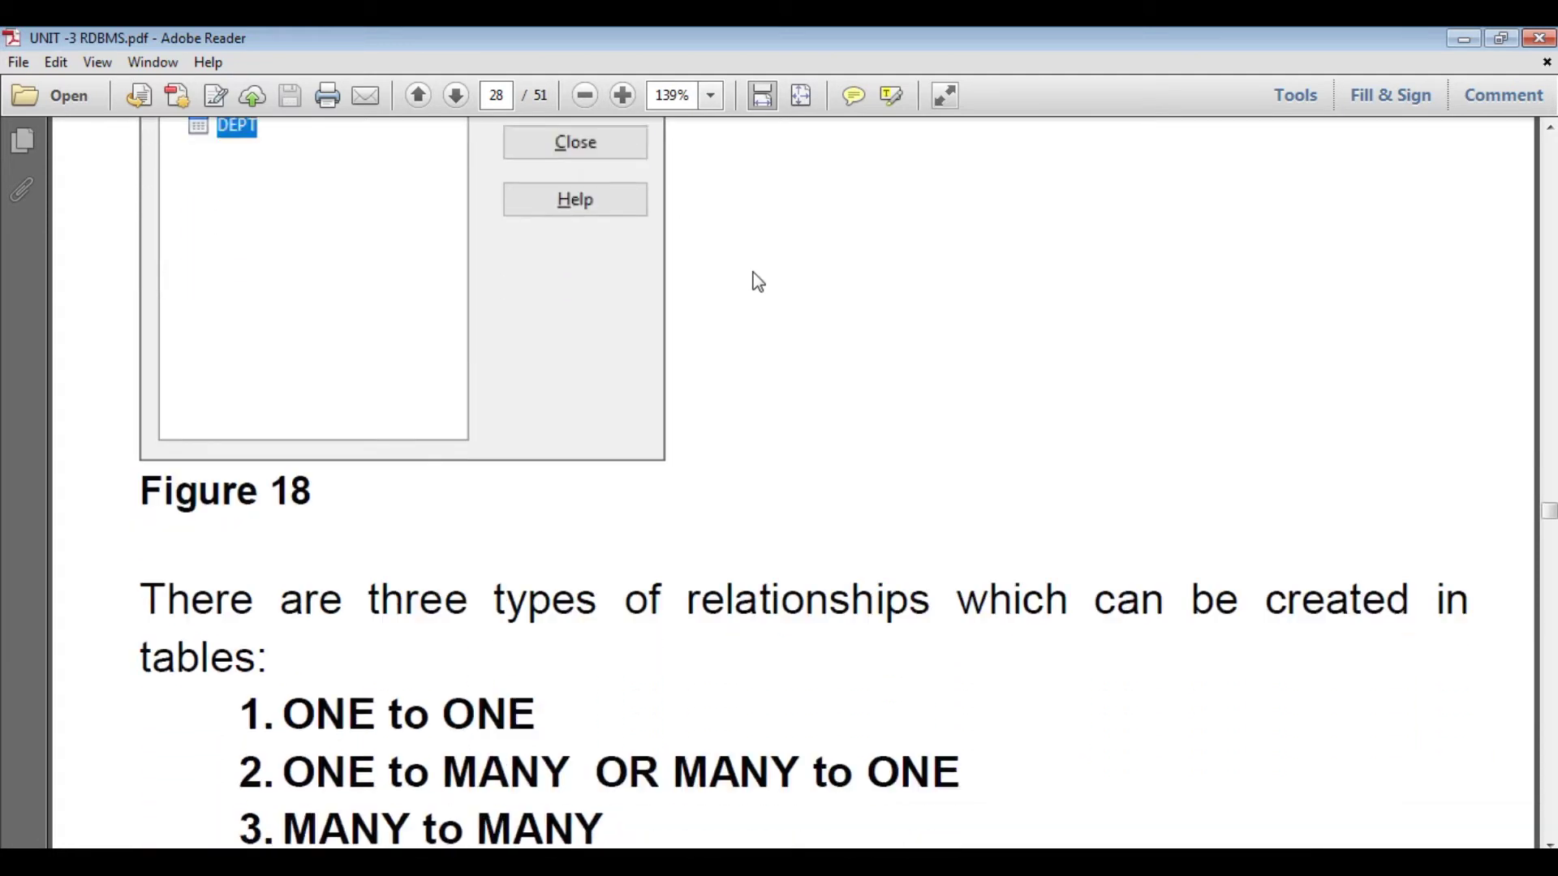
scroll(758, 281, "up", 6)
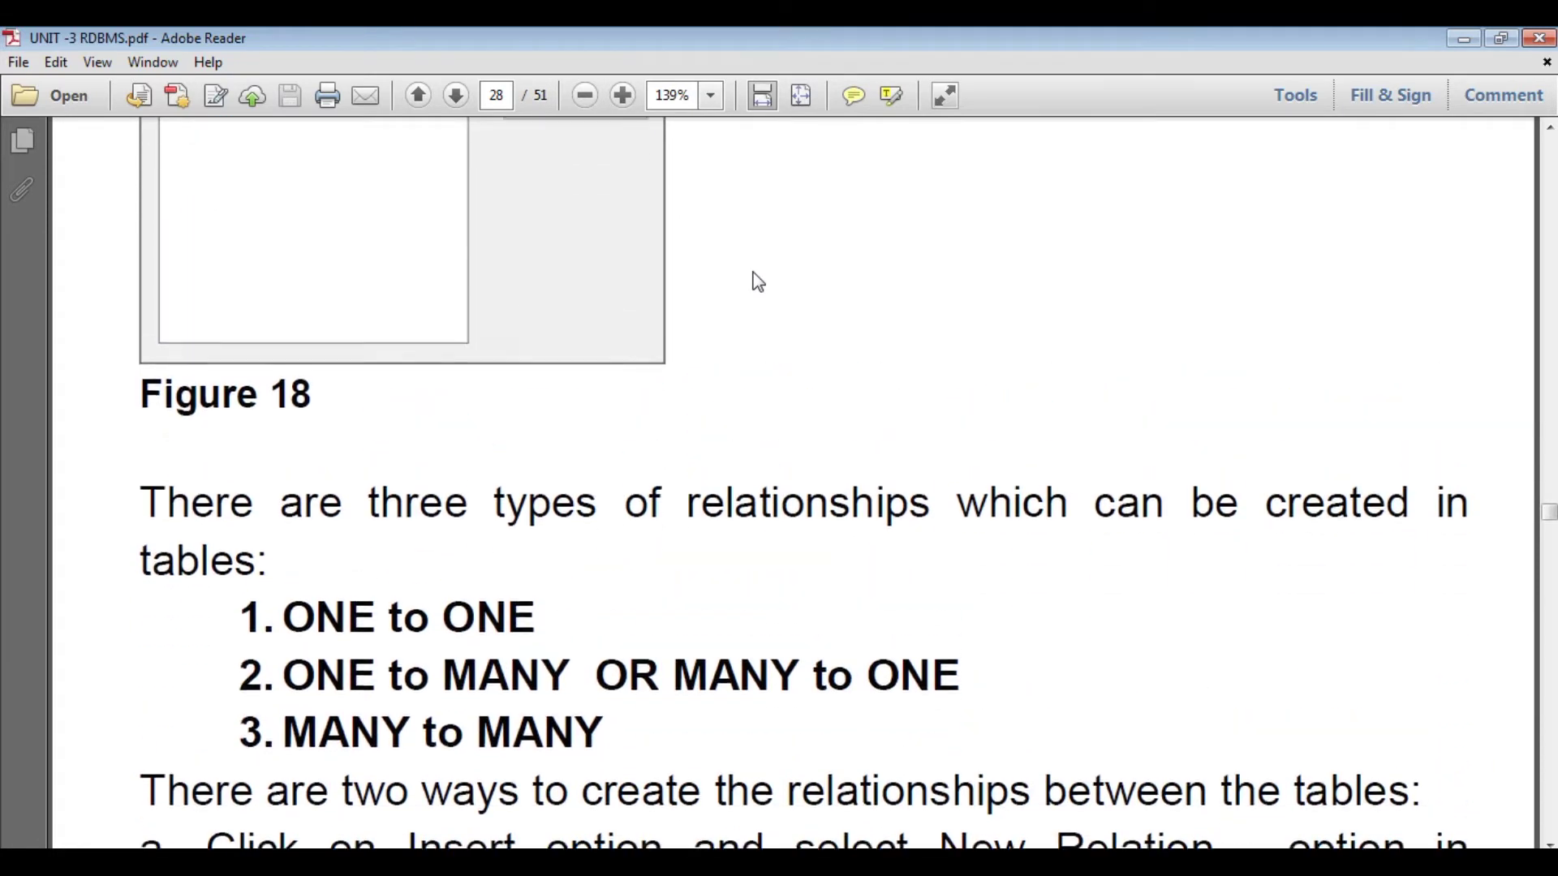
scroll(758, 282, "down", 7)
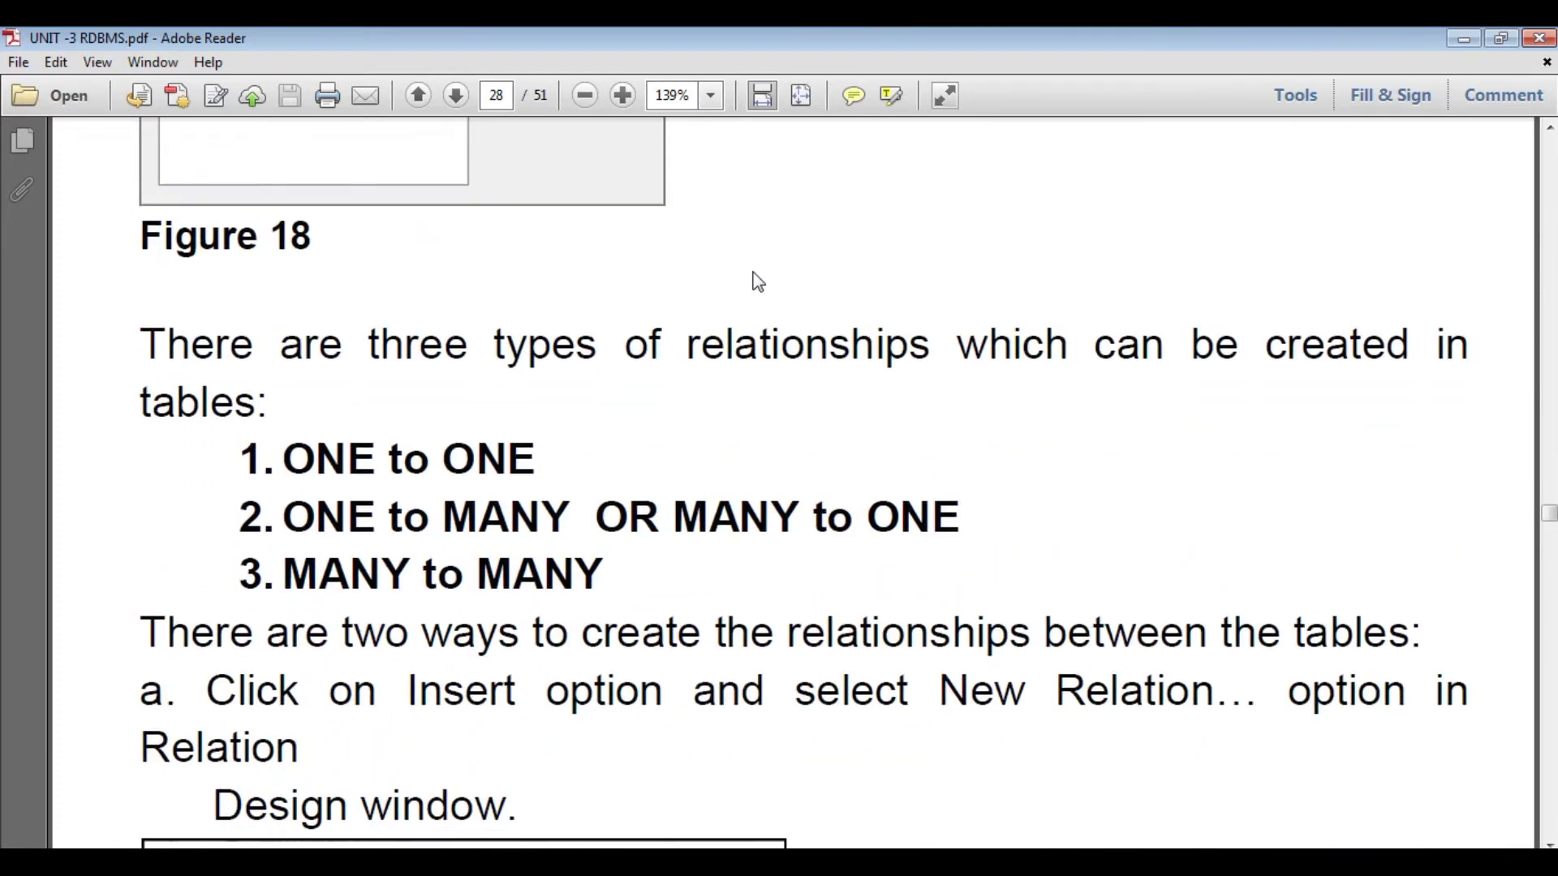
scroll(753, 270, "down", 1)
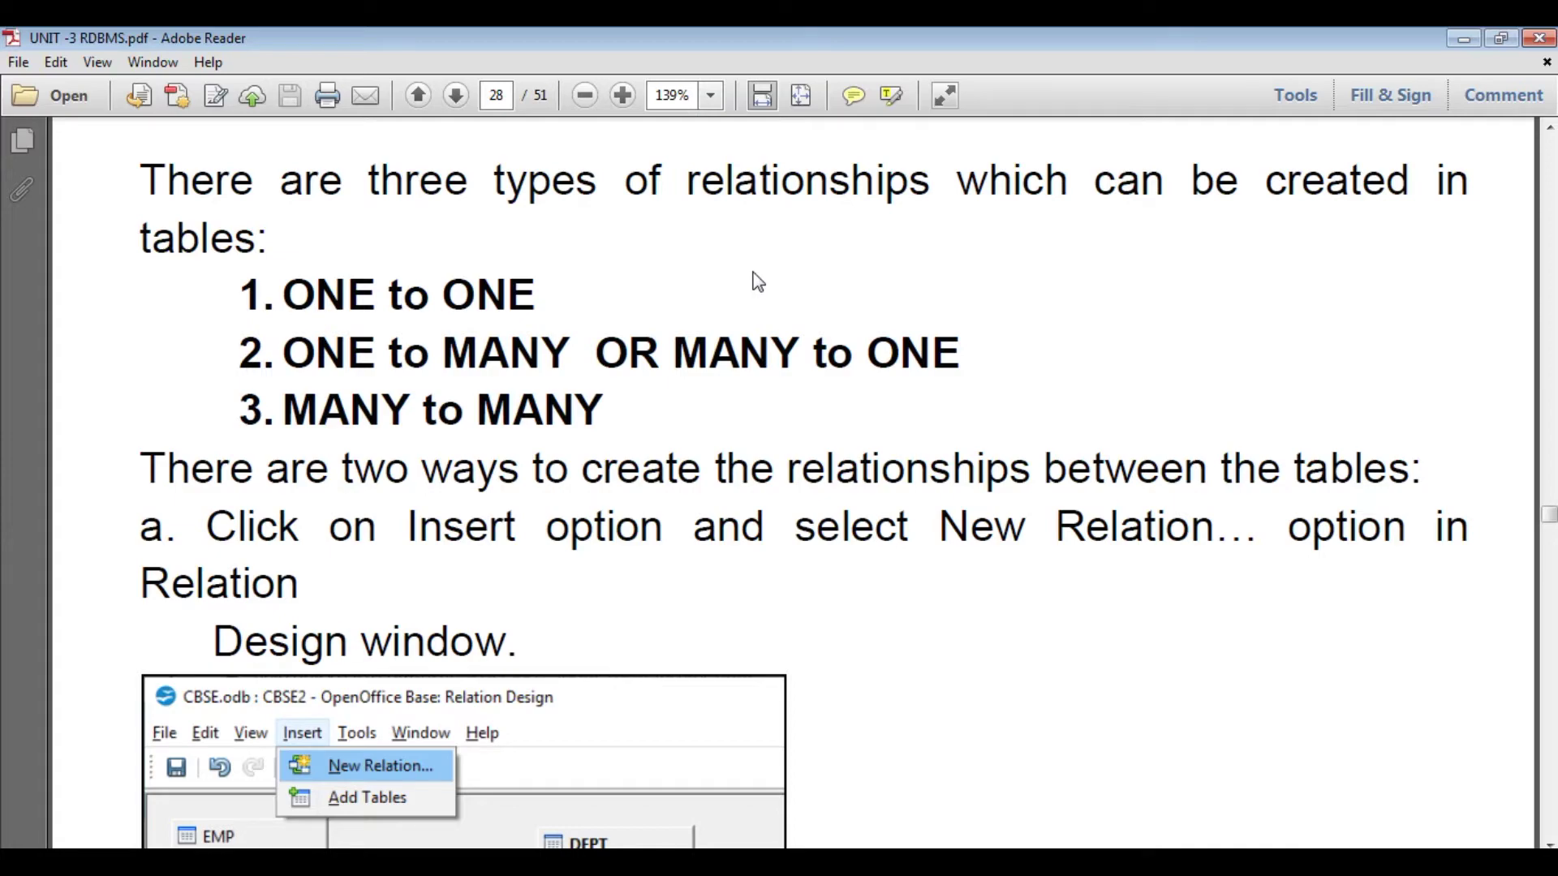
scroll(754, 279, "down", 12)
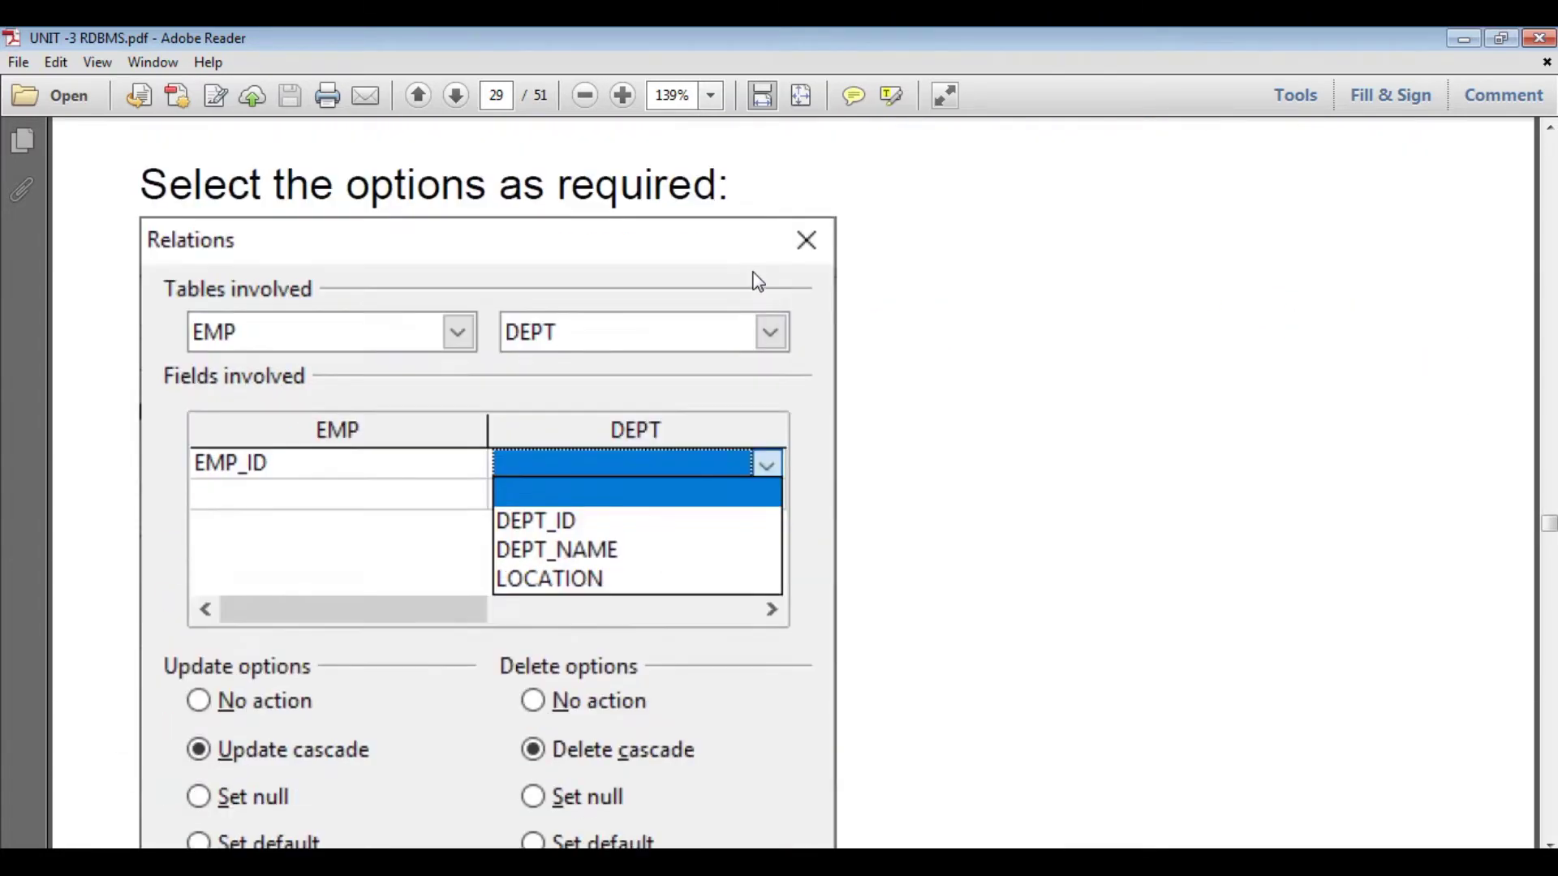
Study the explanations and figures for the One to One, One to Many and Many to Many relationships in the PDF.
scroll(757, 282, "down", 14)
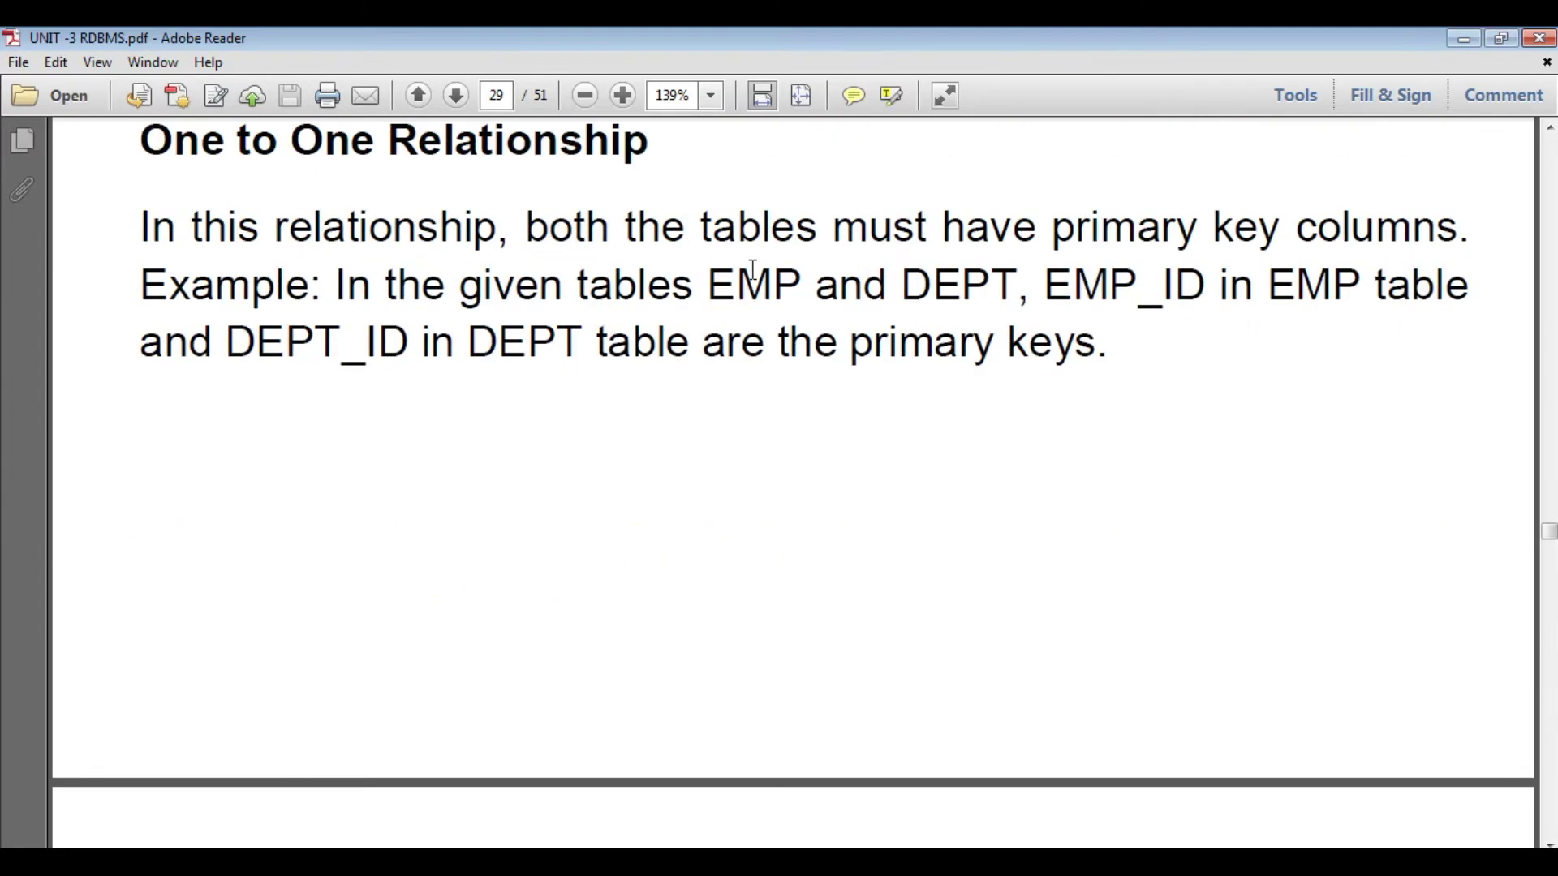
scroll(754, 270, "down", 1)
scroll(752, 270, "down", 10)
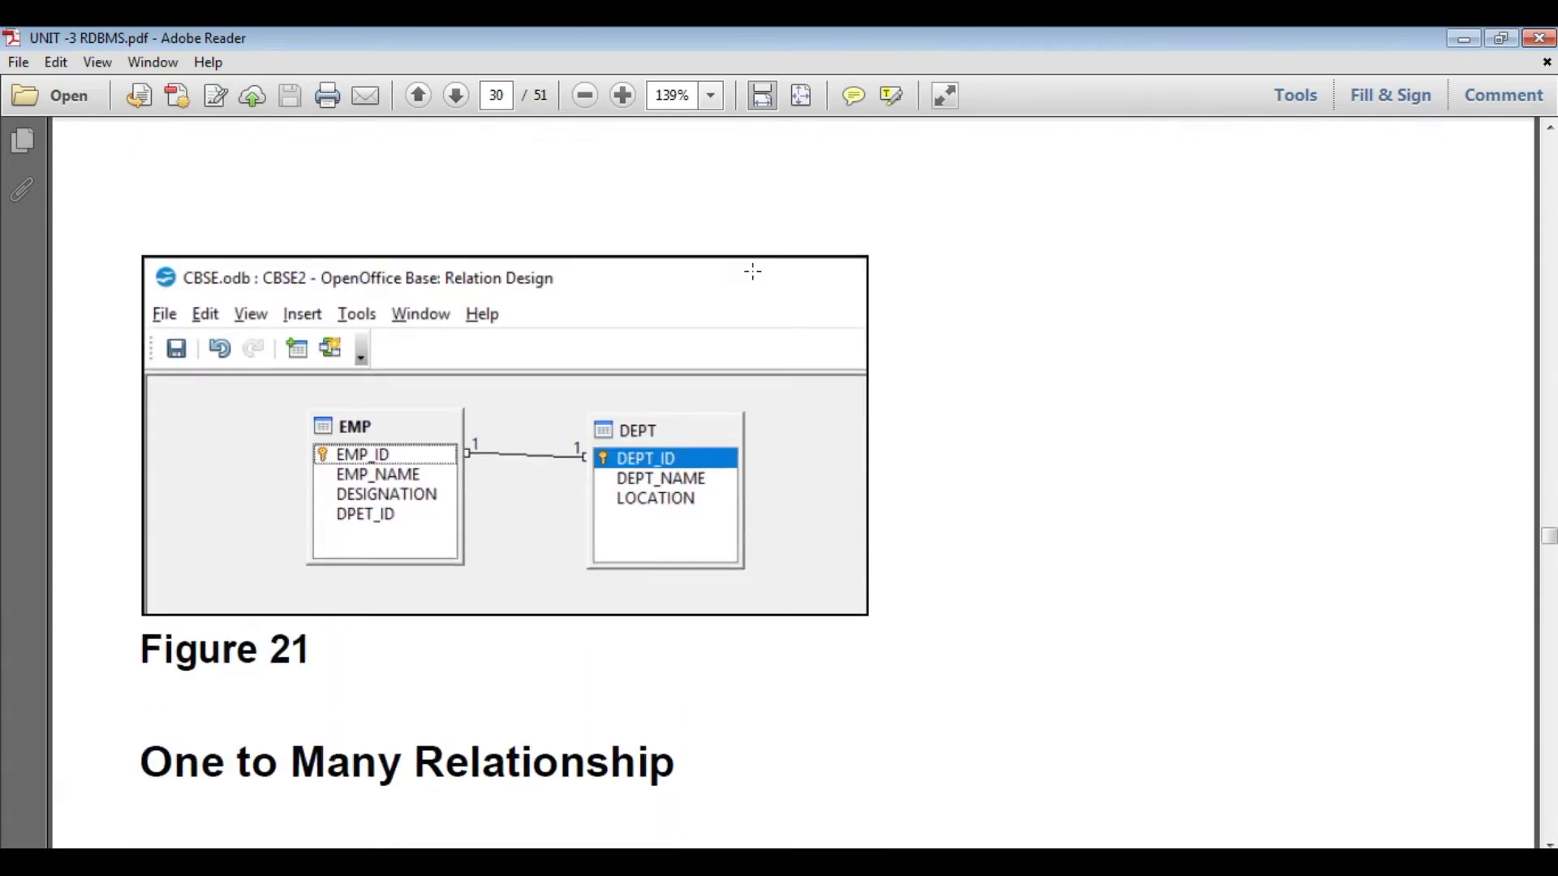
scroll(753, 271, "down", 1)
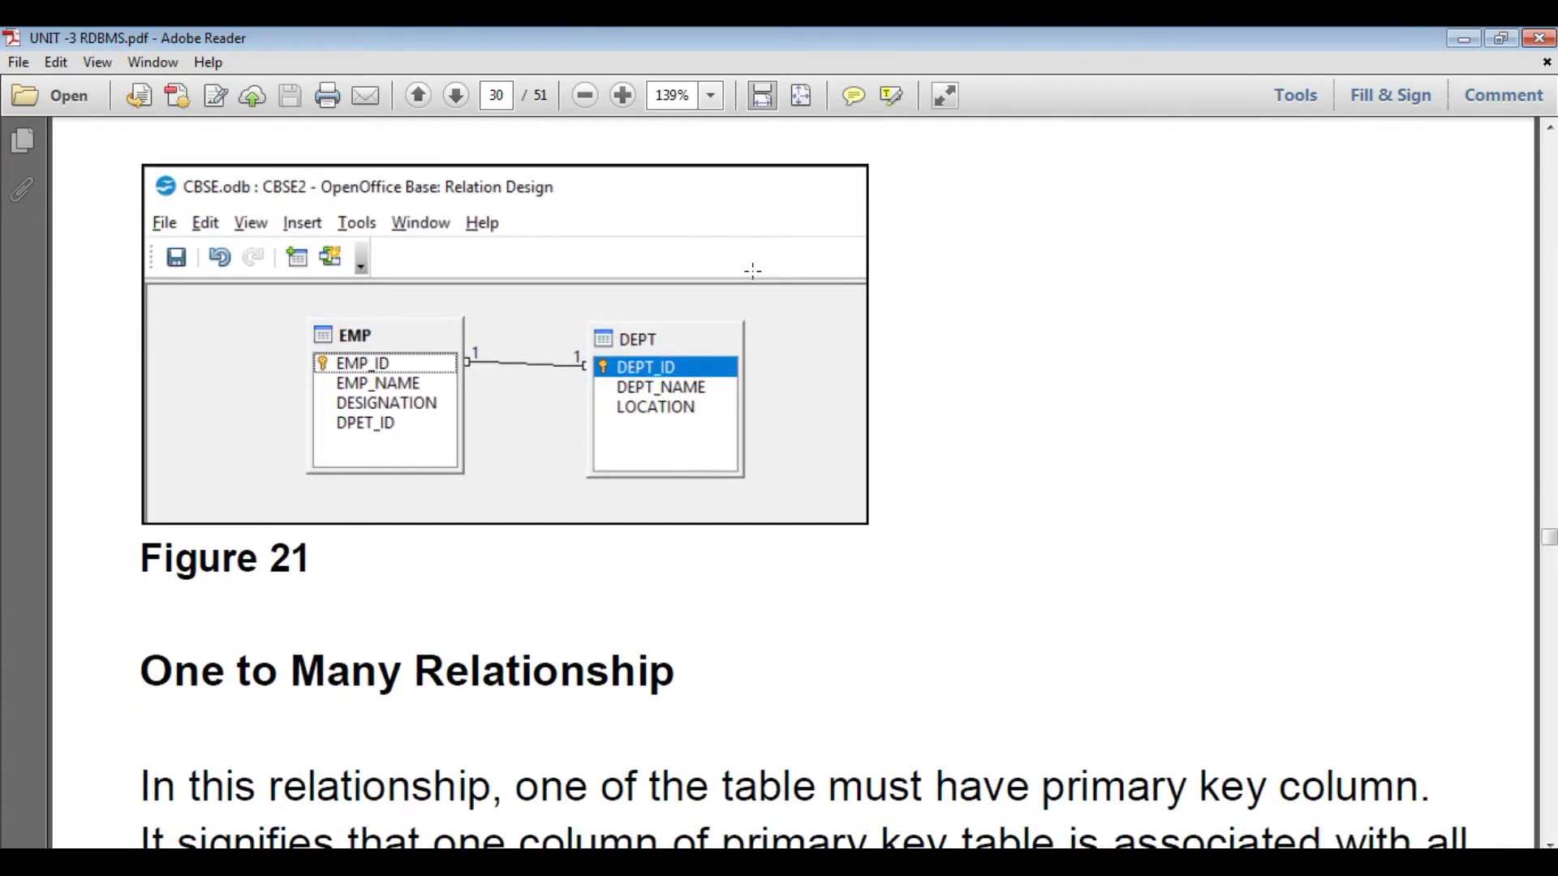
scroll(753, 271, "up", 13)
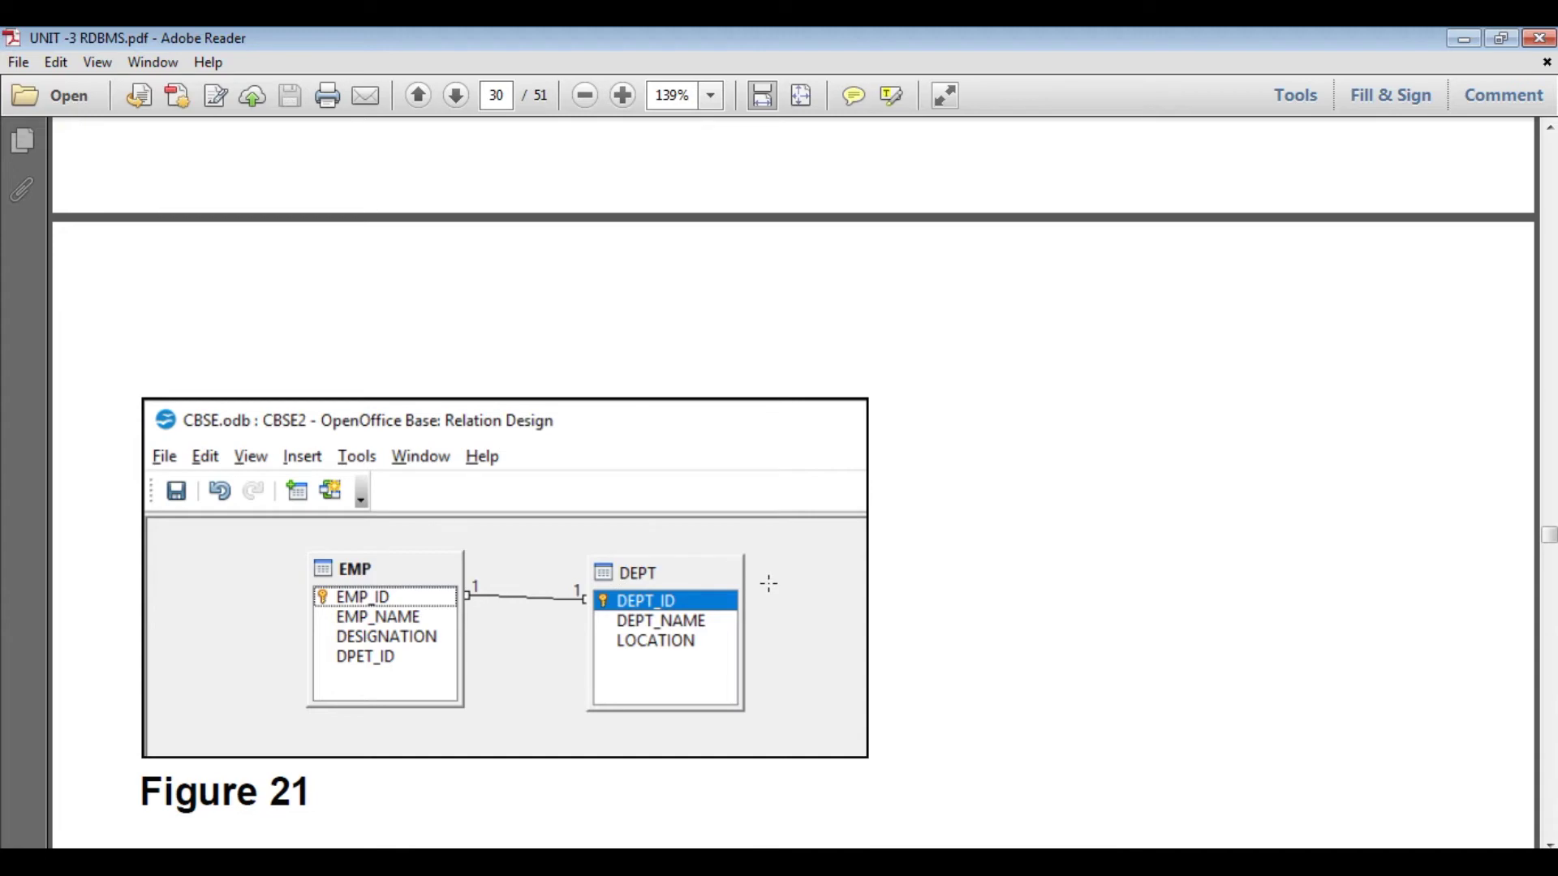
scroll(769, 584, "down", 10)
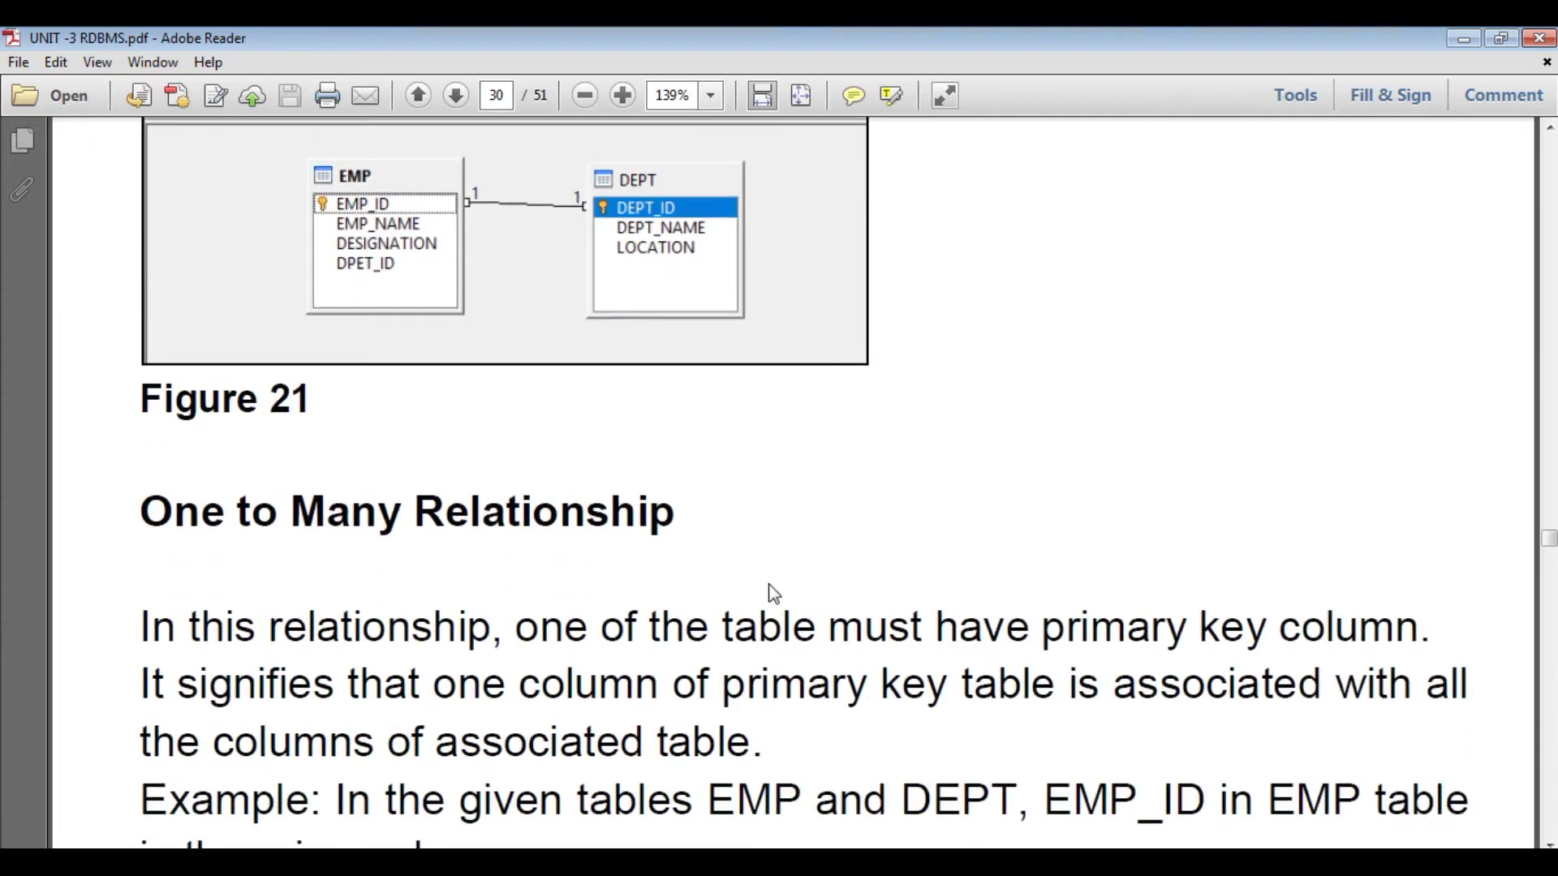
scroll(769, 582, "down", 5)
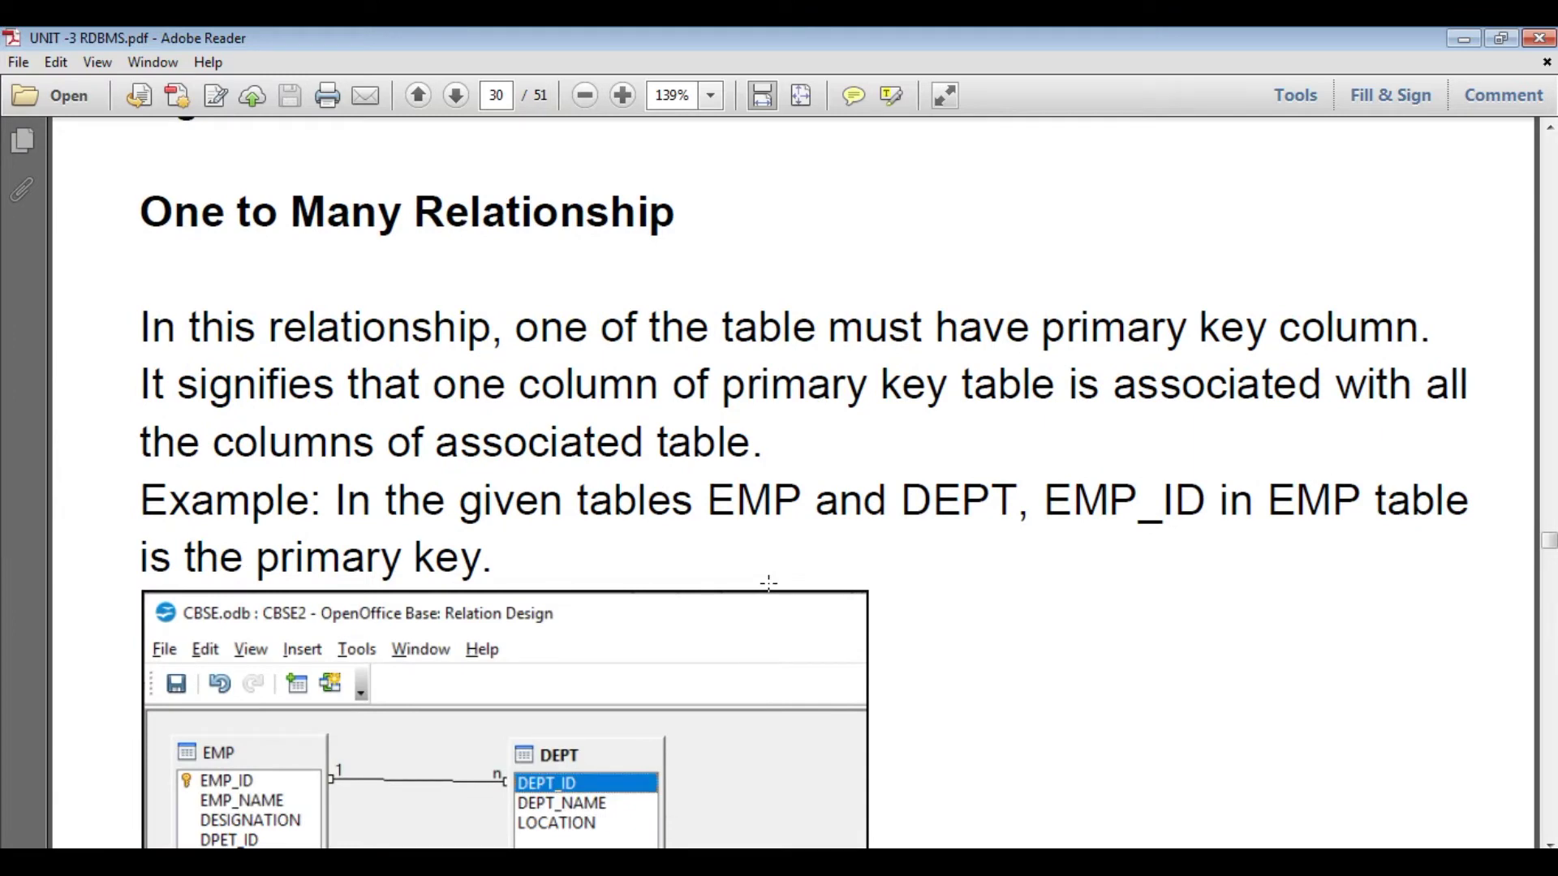
scroll(769, 582, "down", 8)
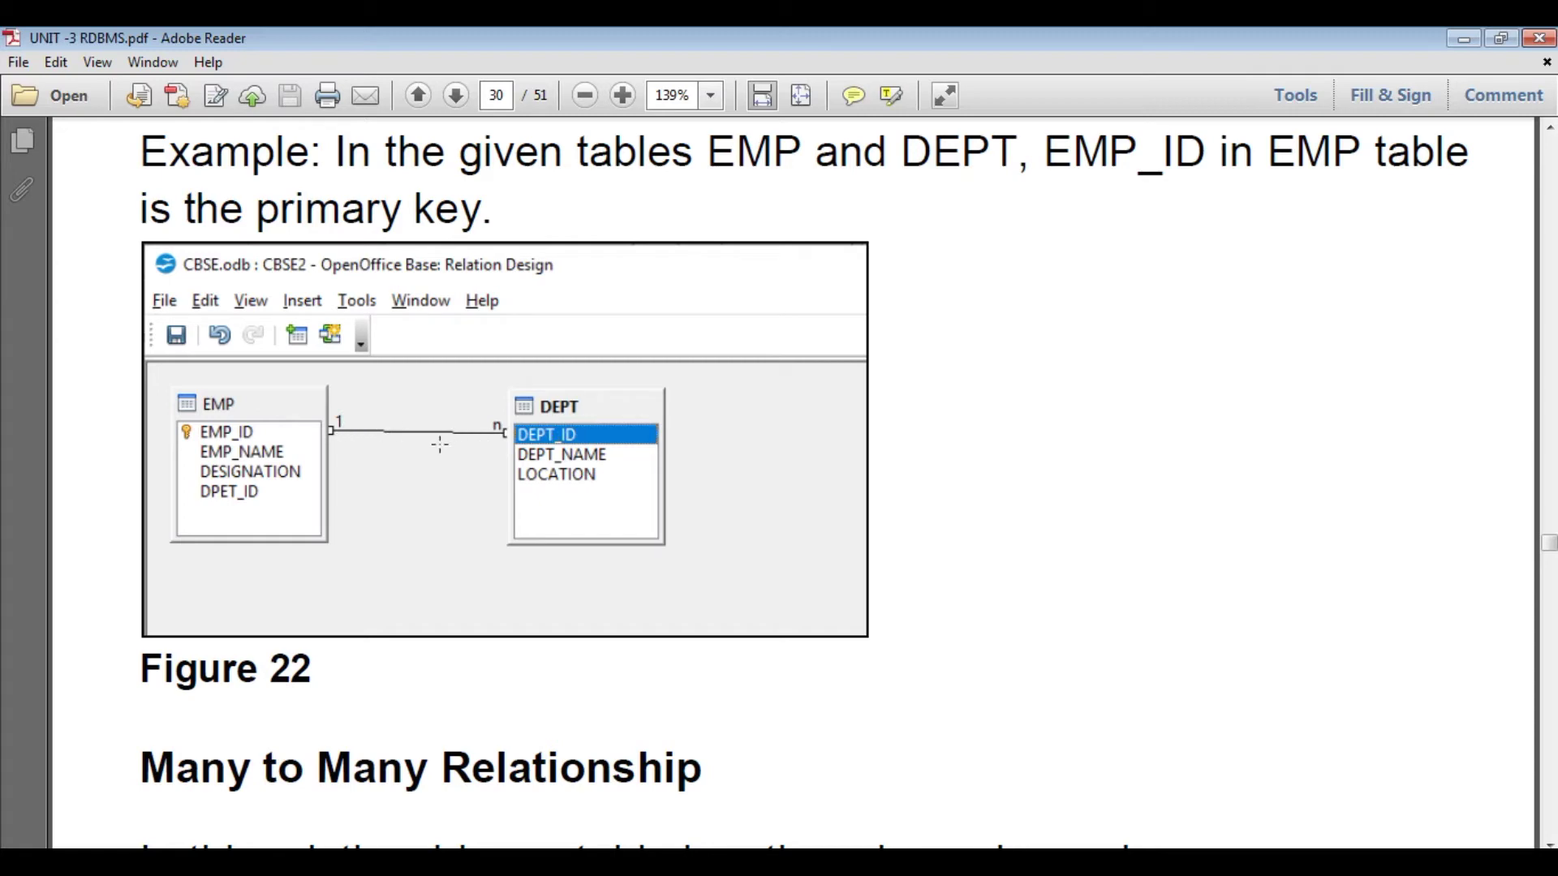
scroll(740, 520, "down", 8)
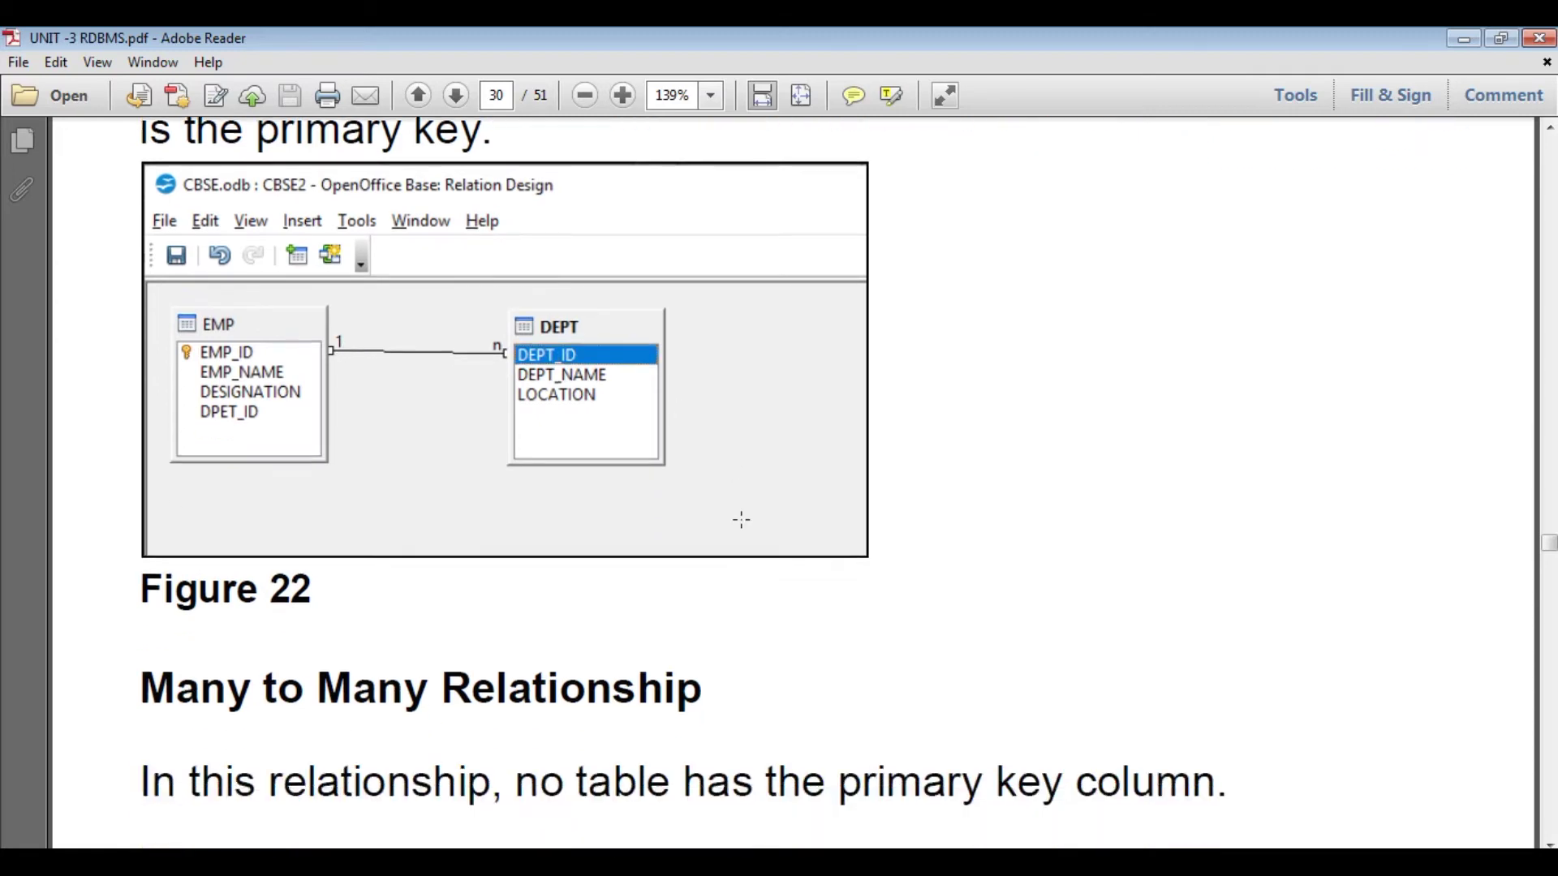
scroll(747, 529, "down", 1)
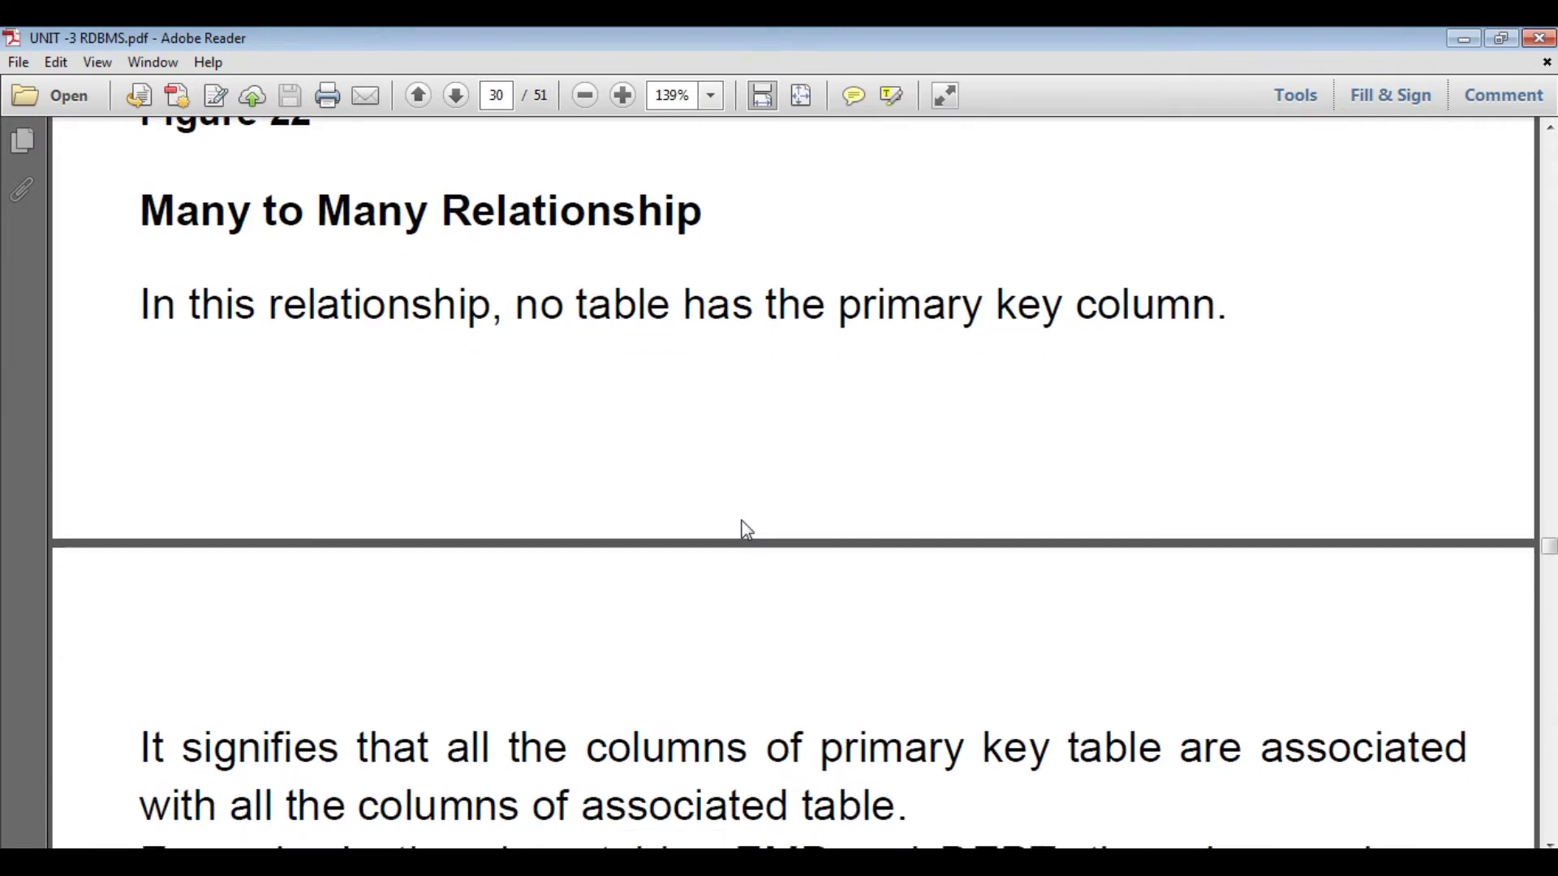
scroll(746, 529, "down", 1)
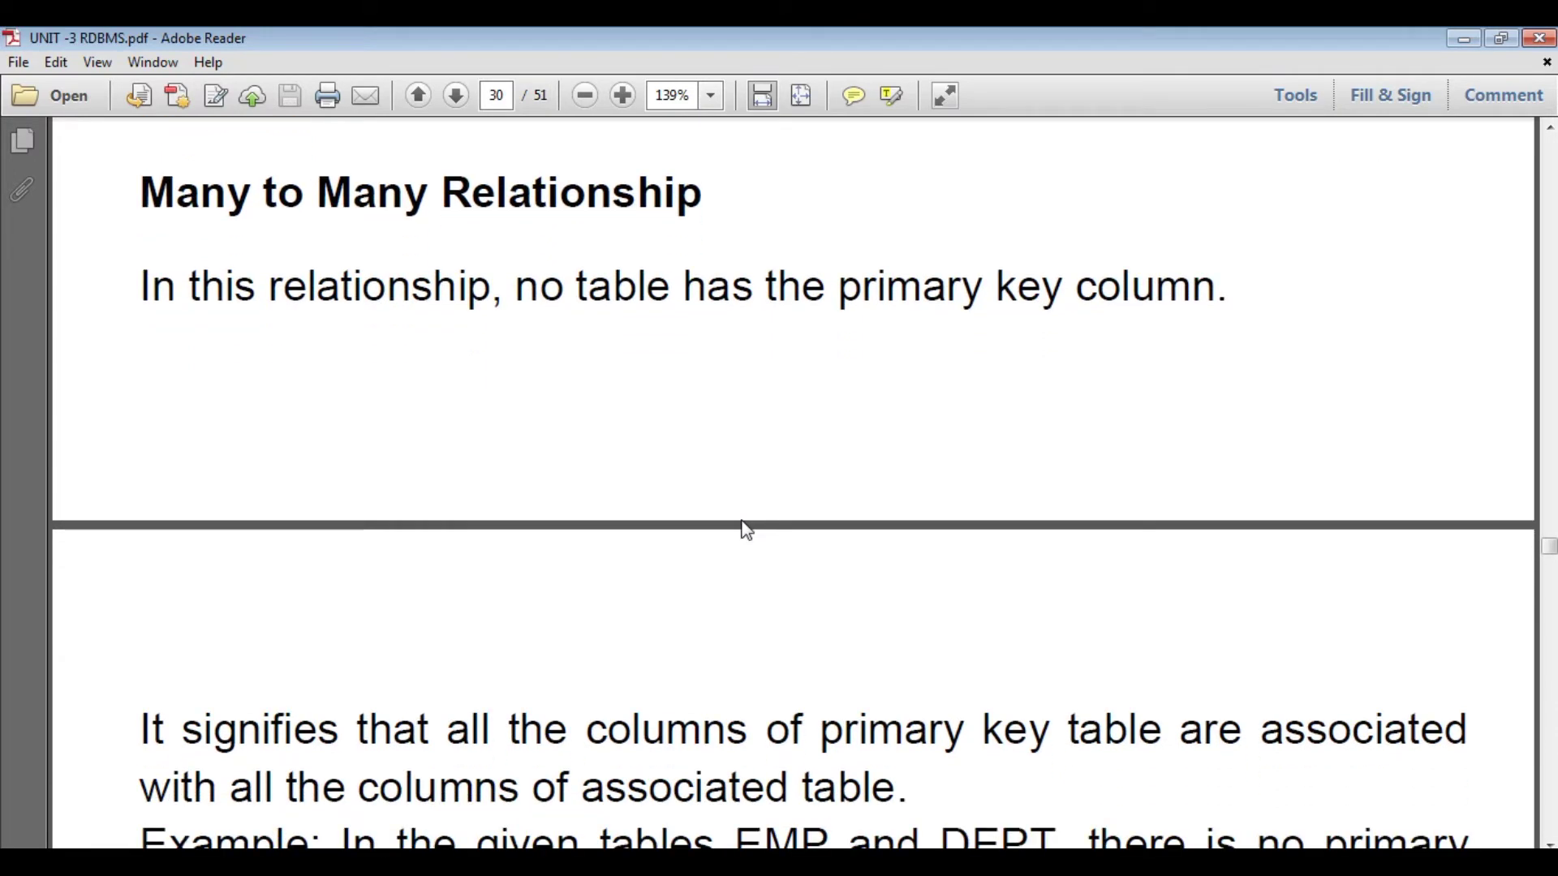
scroll(747, 529, "down", 10)
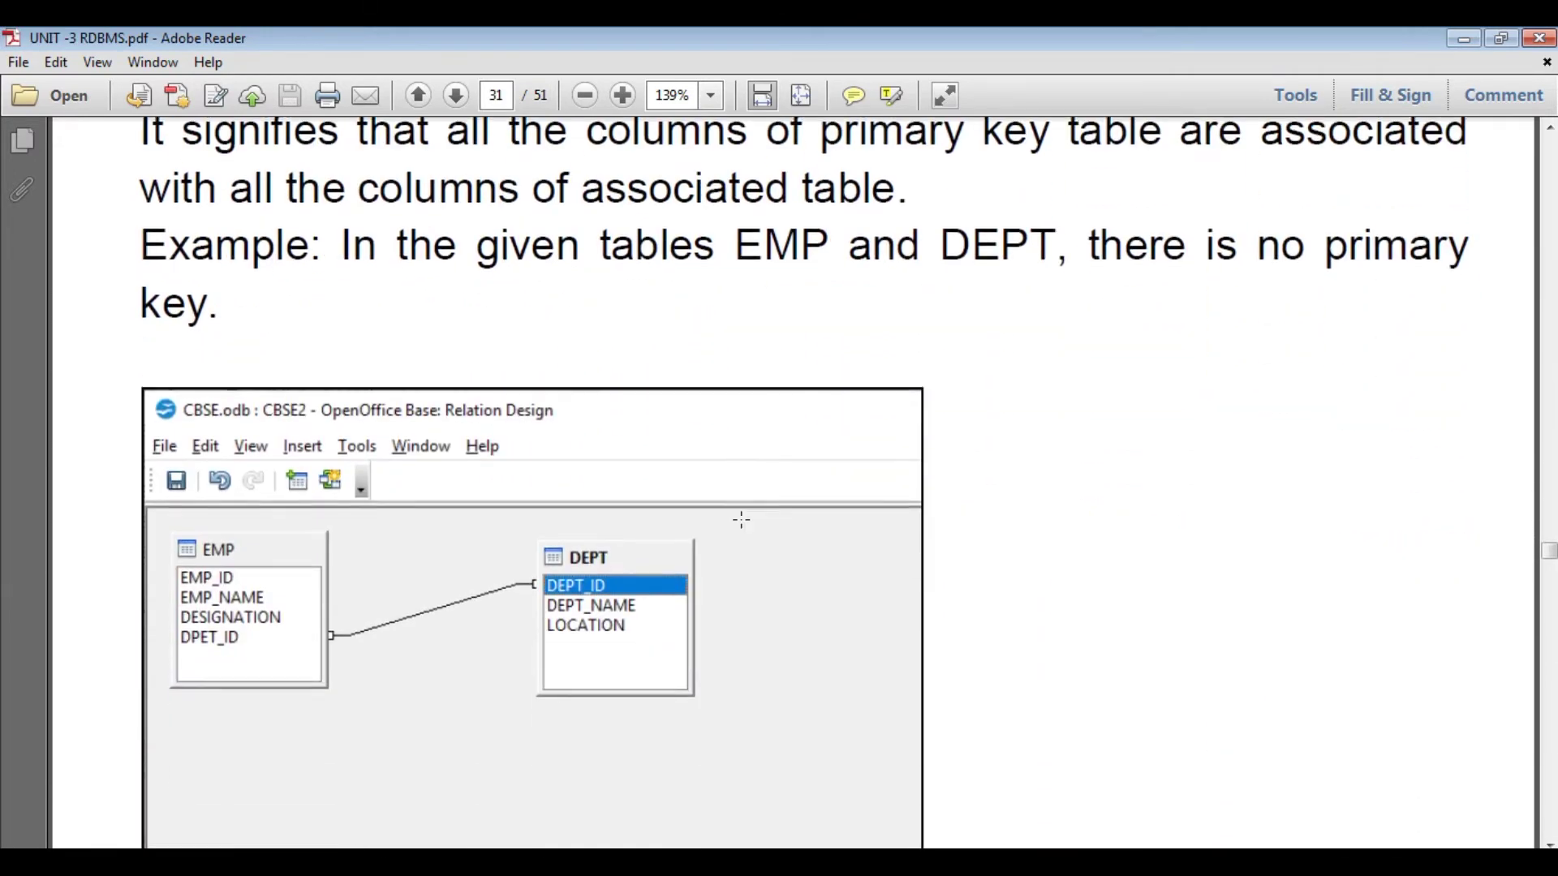
scroll(742, 519, "down", 3)
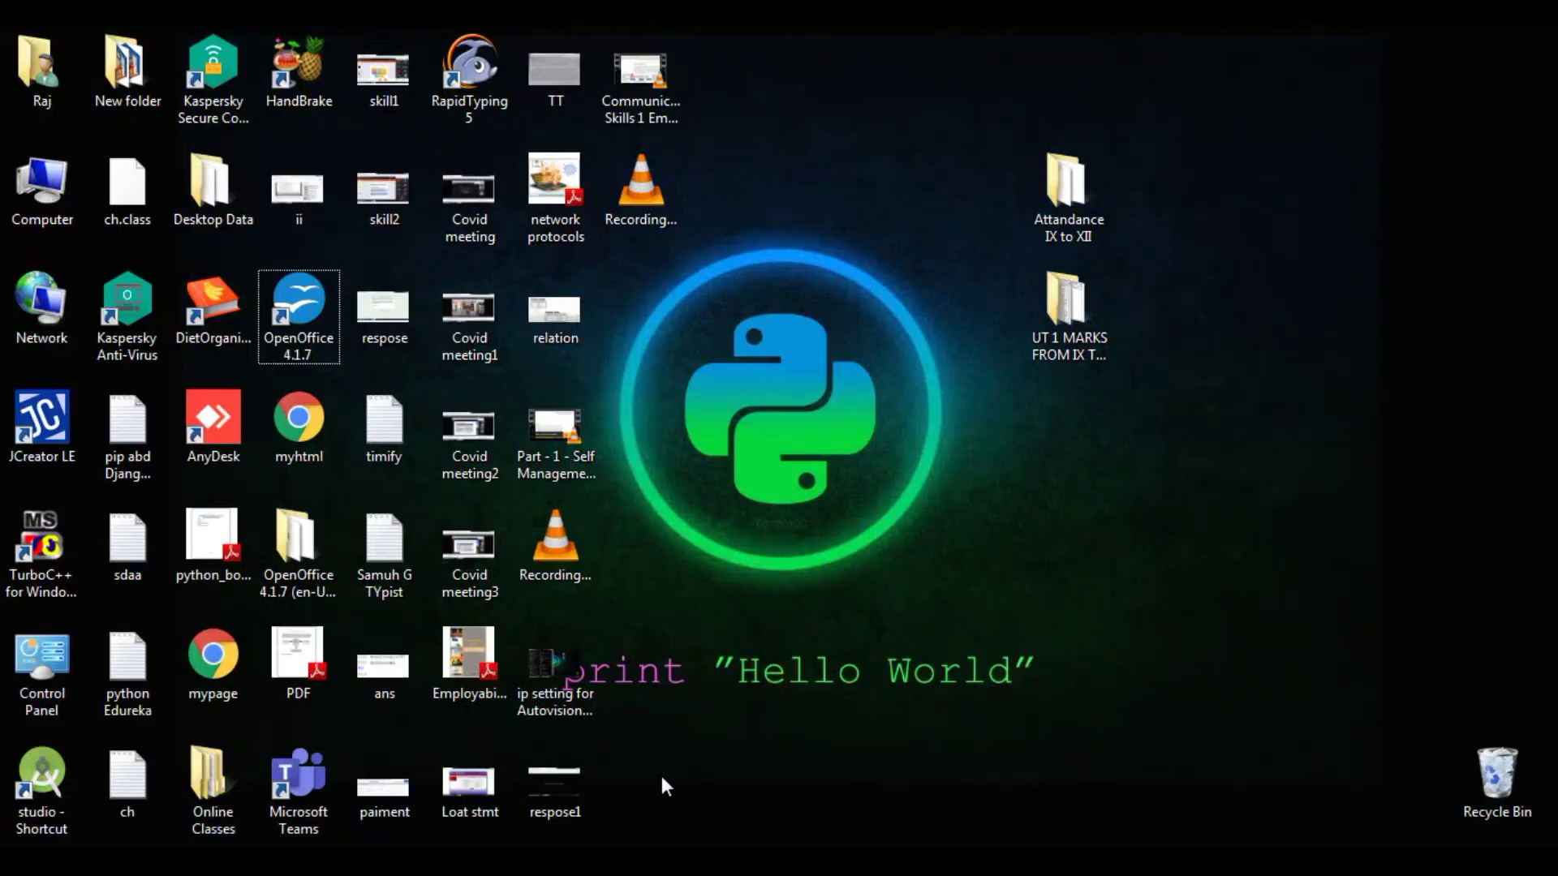
Start OpenOffice 4.1.7 and open the recent database MyDatabase1.odb.
left_click(317, 327)
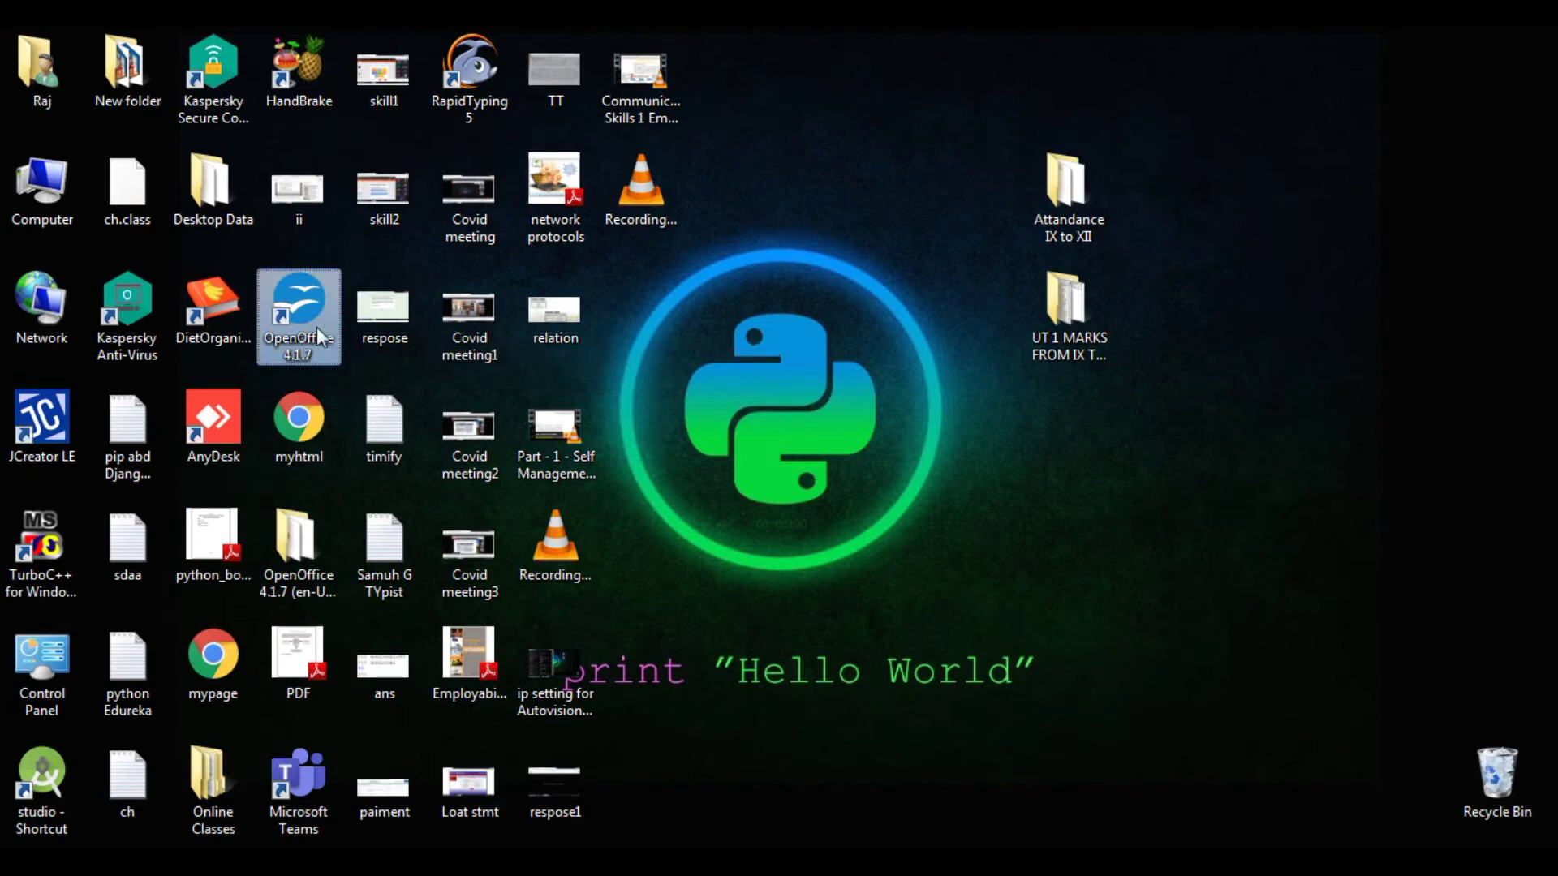
double_click(317, 328)
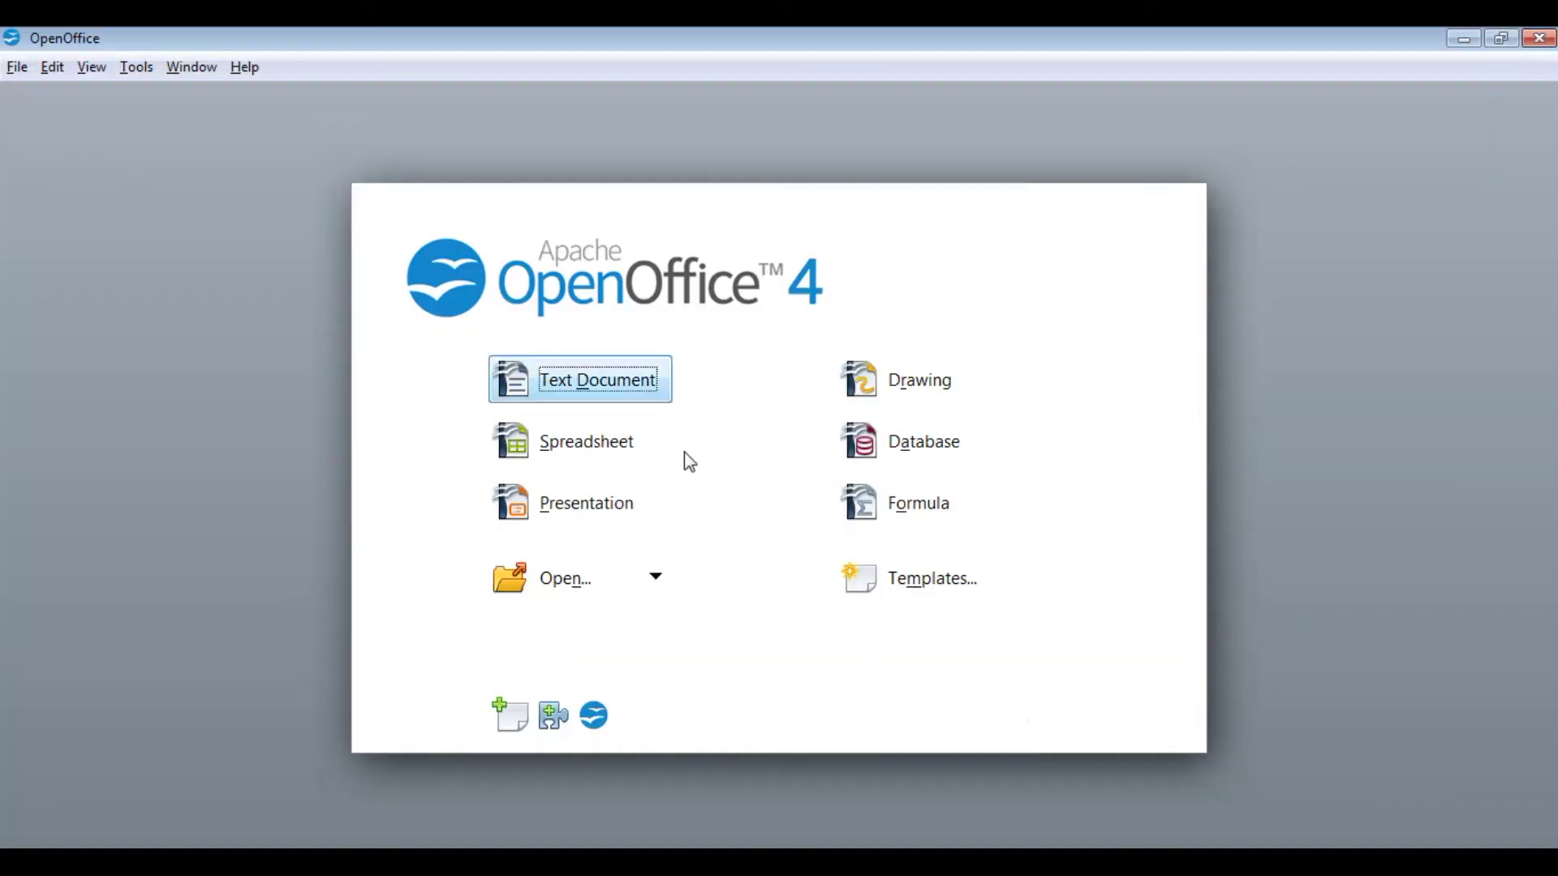
left_click(656, 578)
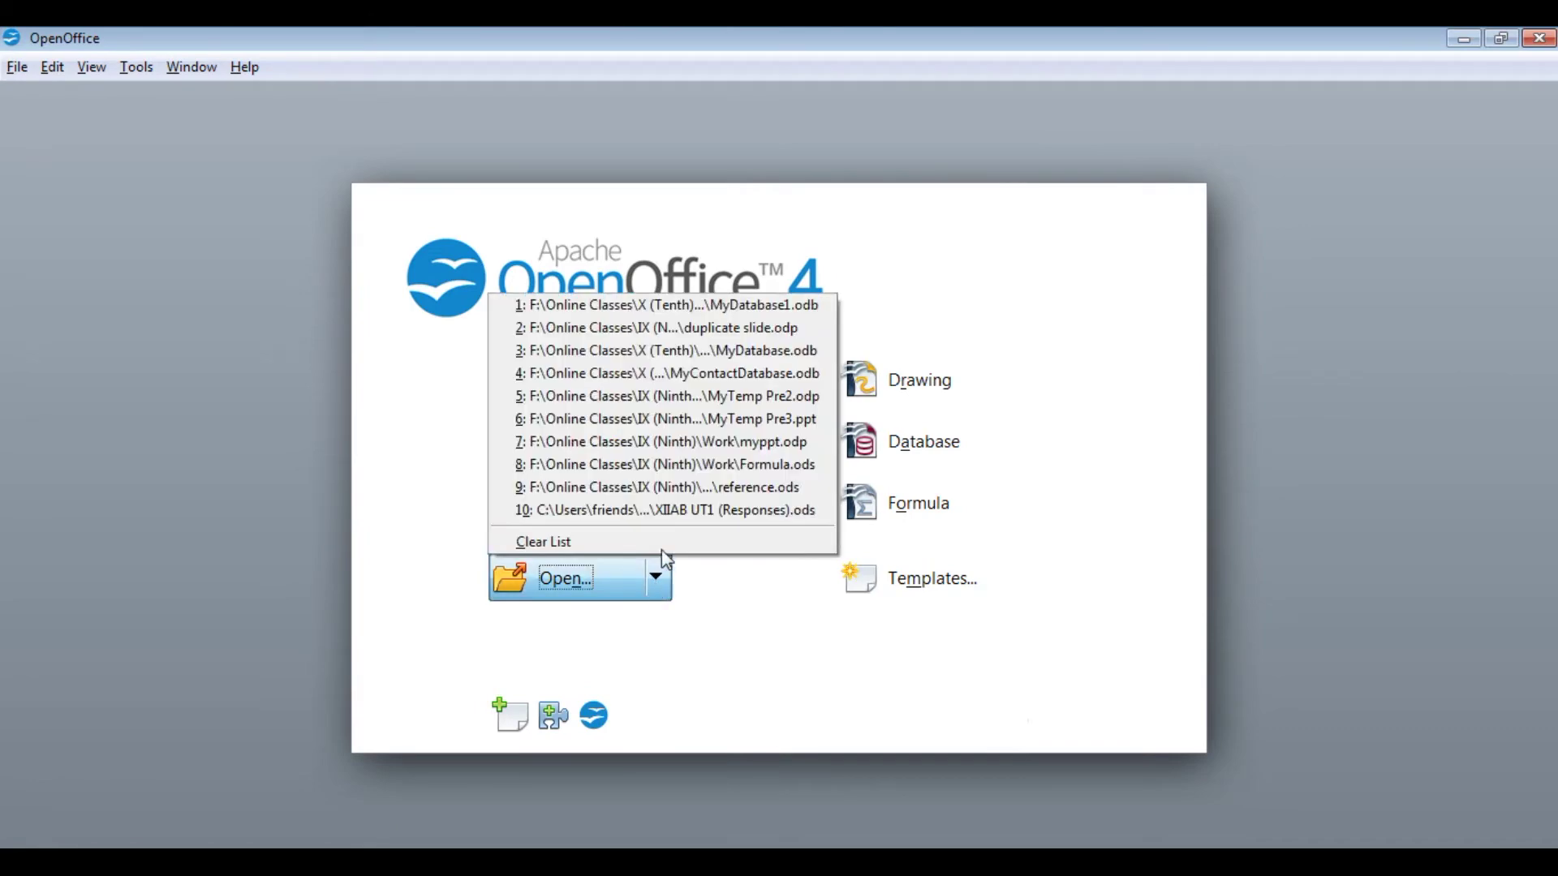
left_click(742, 304)
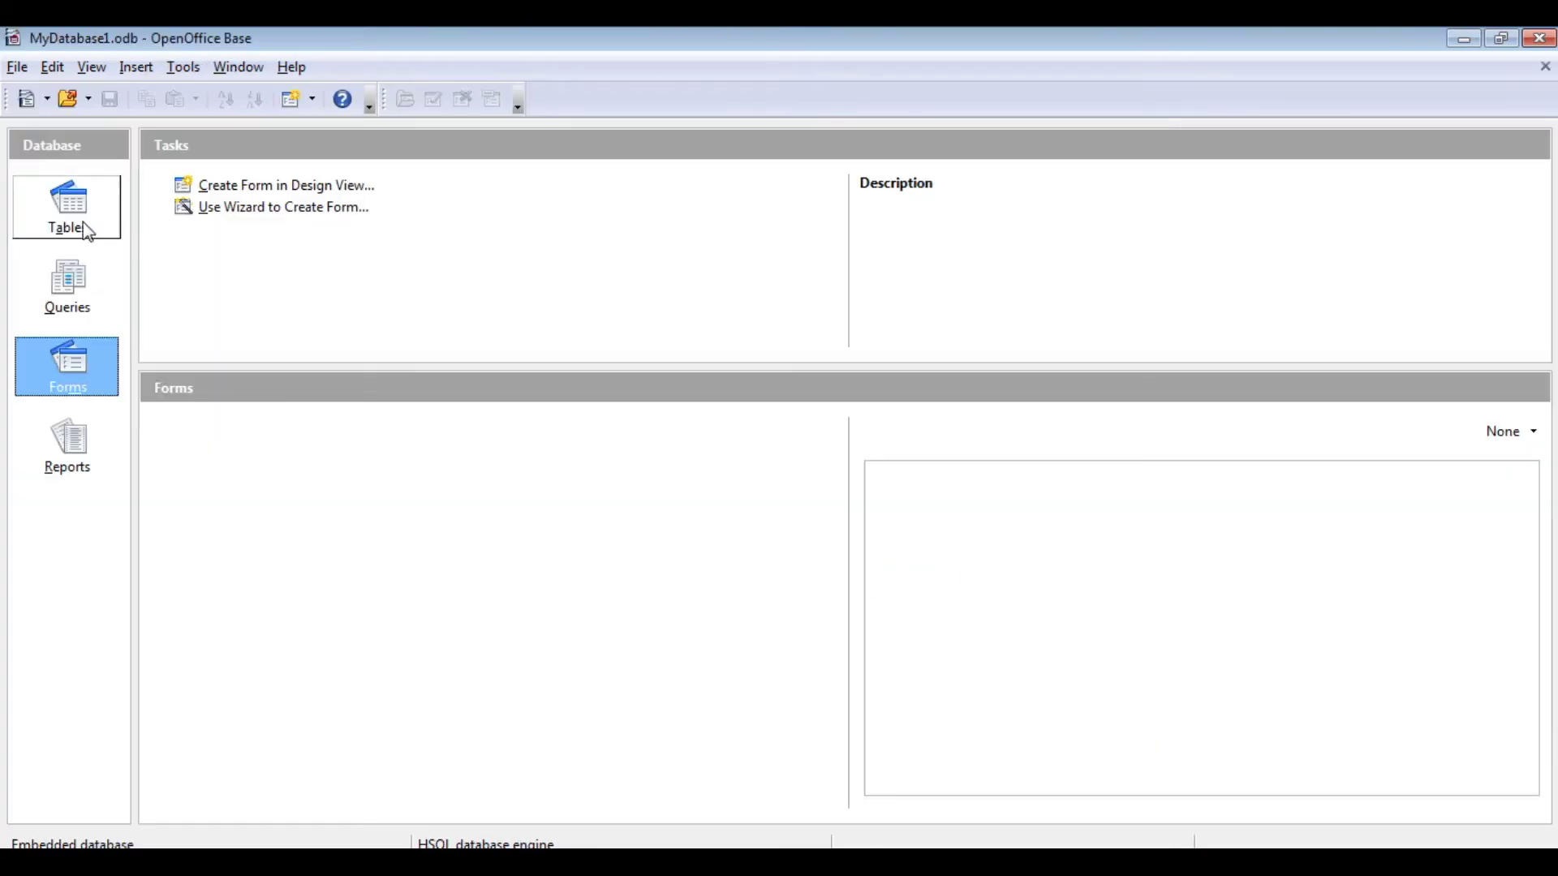
Show the database's tables, open the relationship design and add the Accounts table to it.
left_click(81, 216)
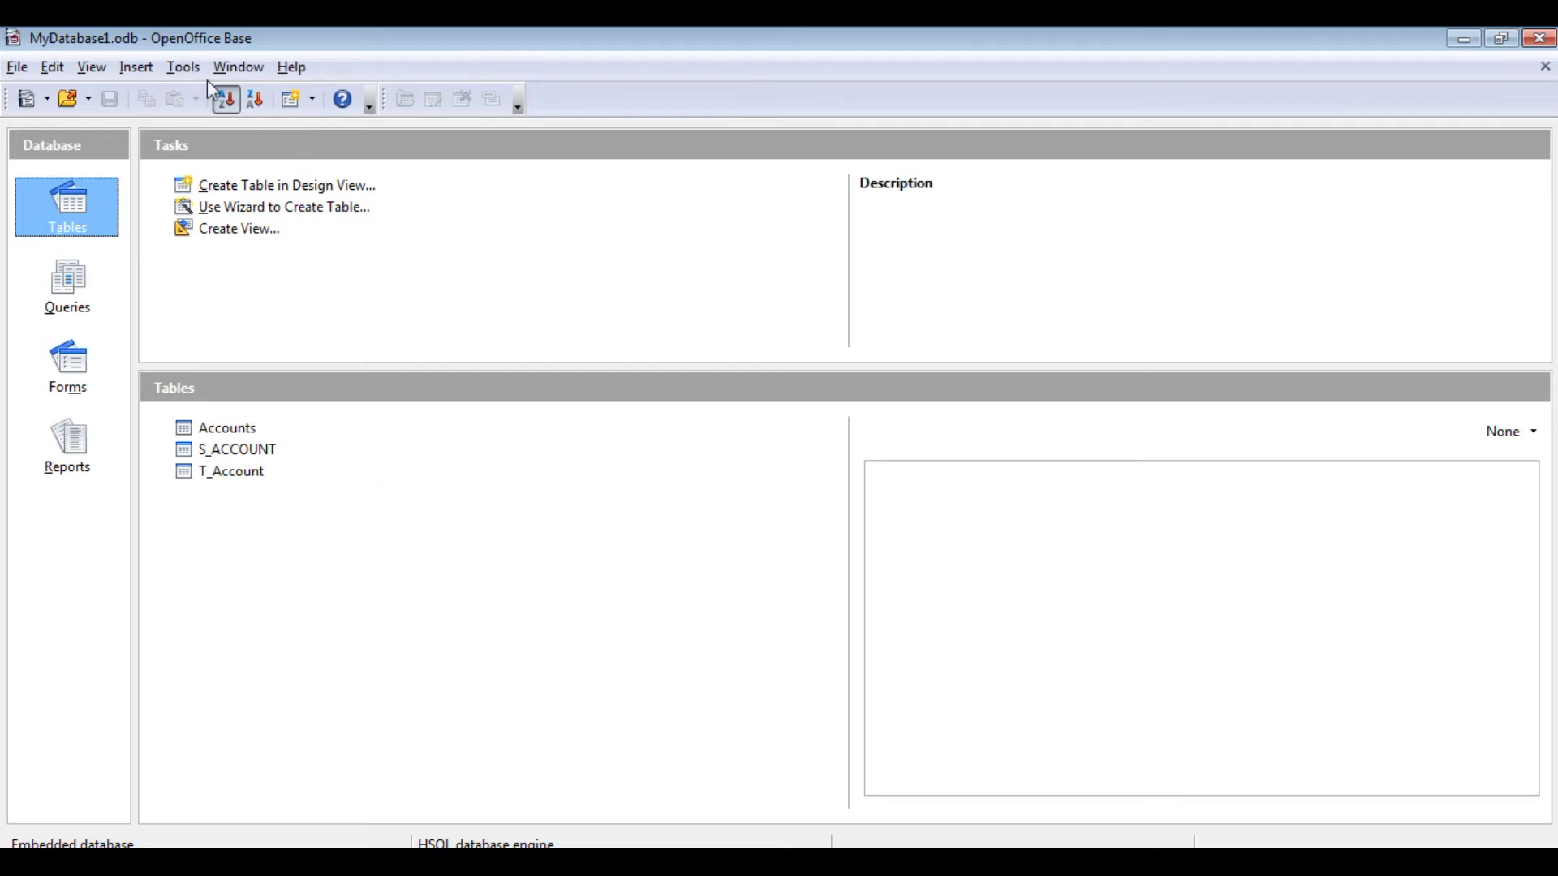
left_click(183, 68)
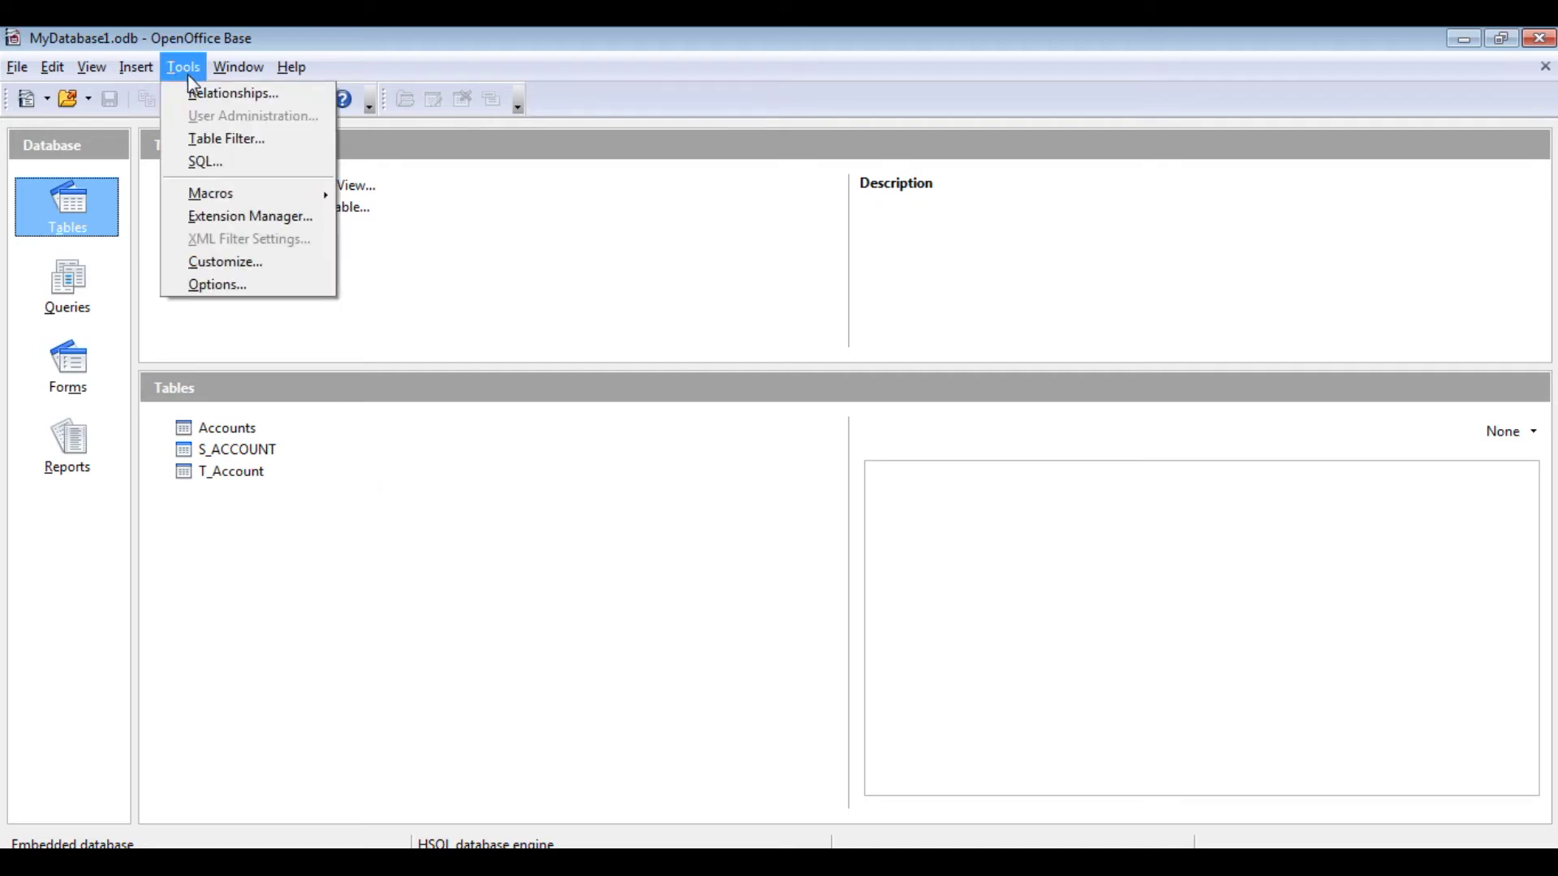
left_click(193, 86)
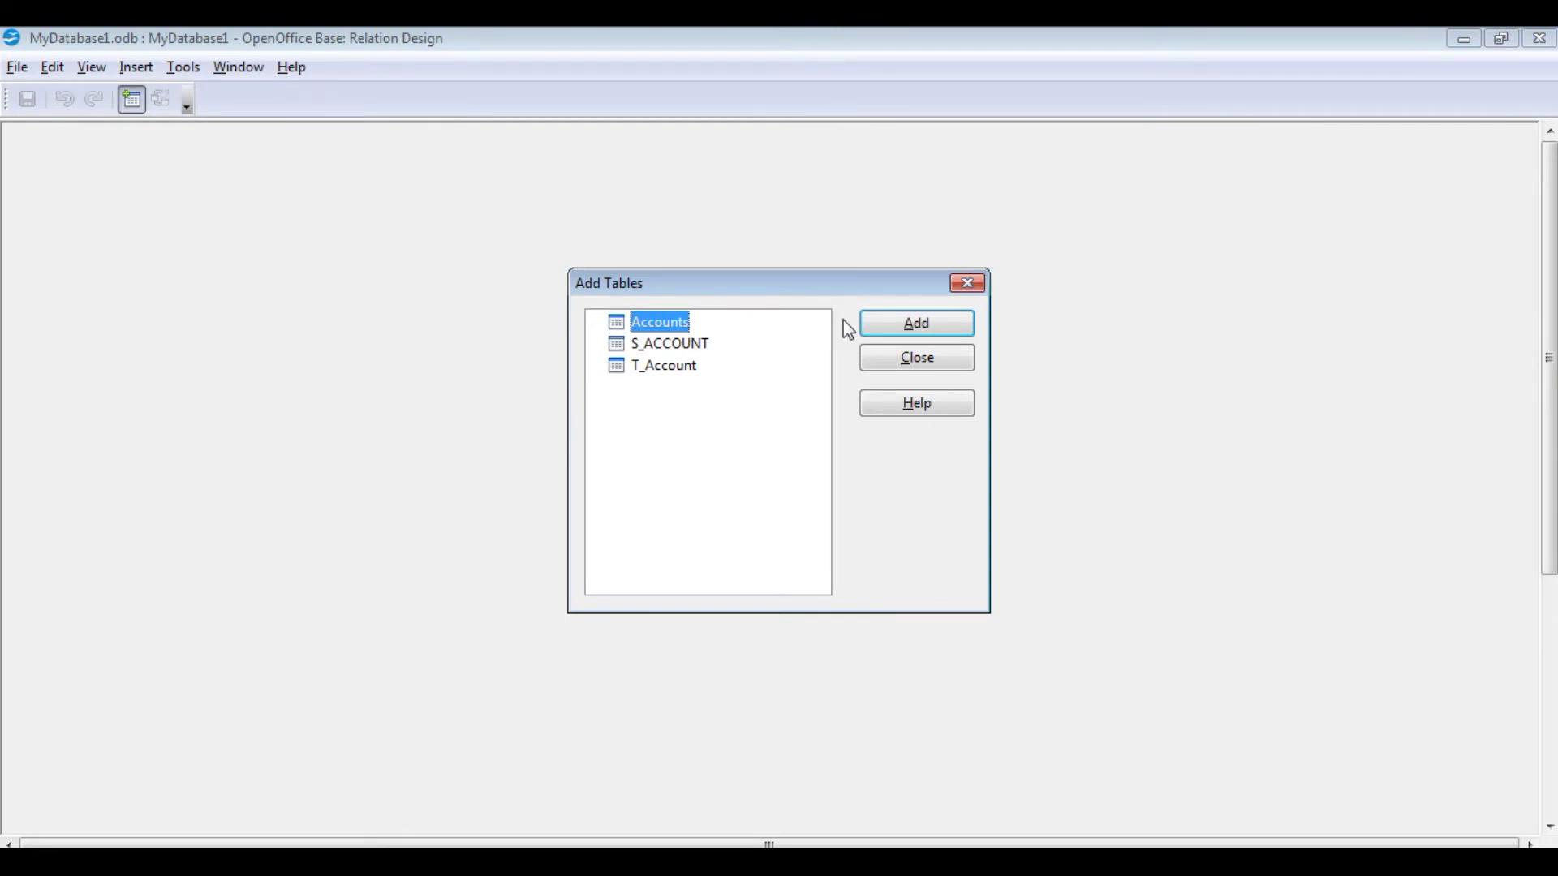
left_click(912, 323)
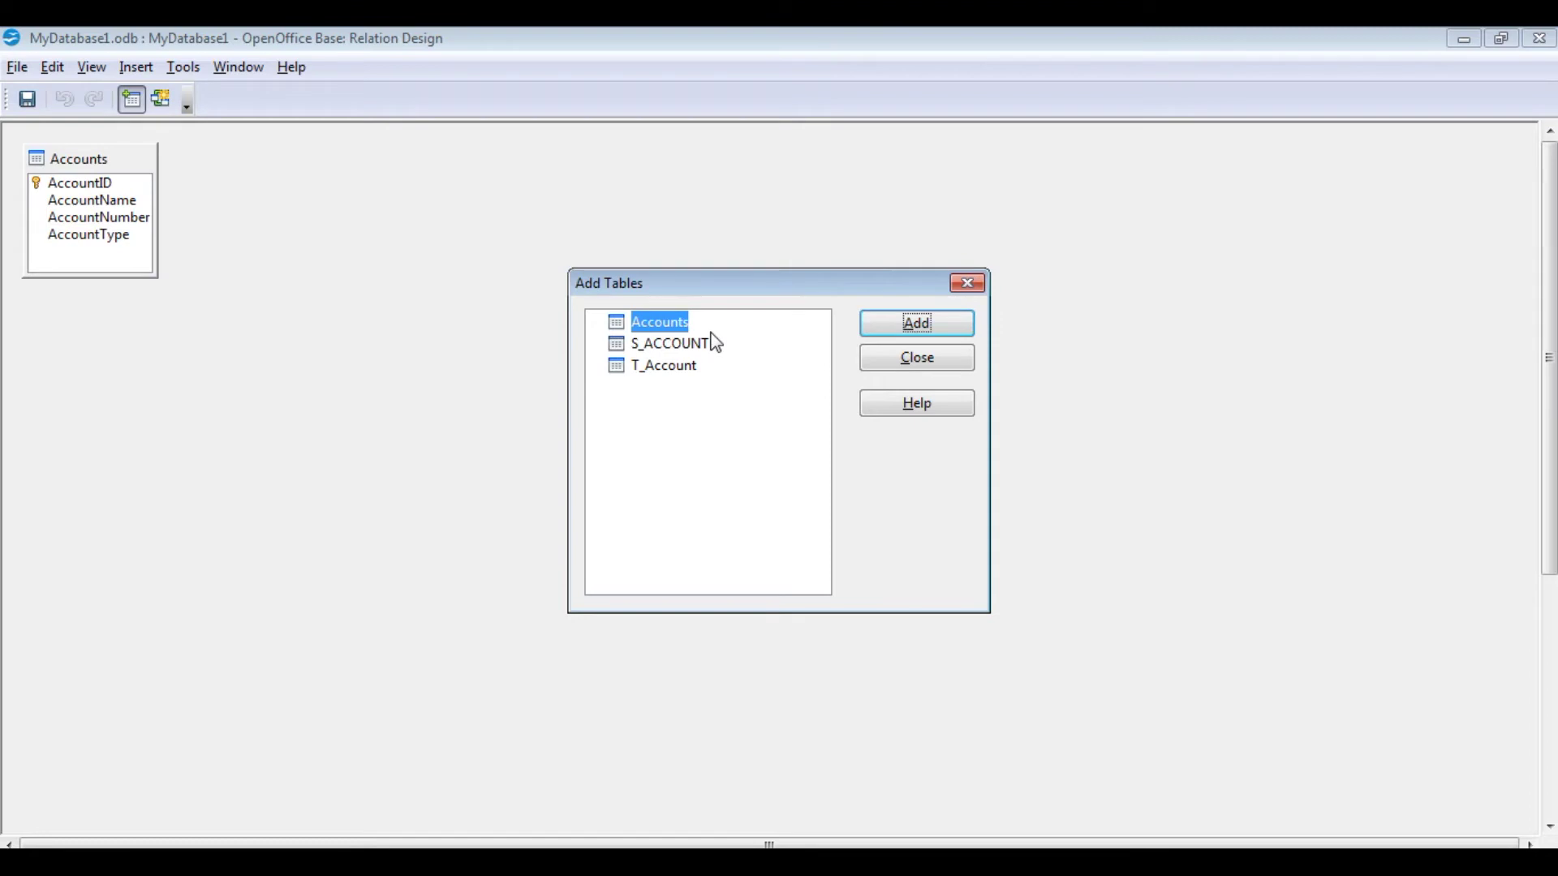
Add the S_ACCOUNT table to the relation design and finish adding tables.
left_click(683, 343)
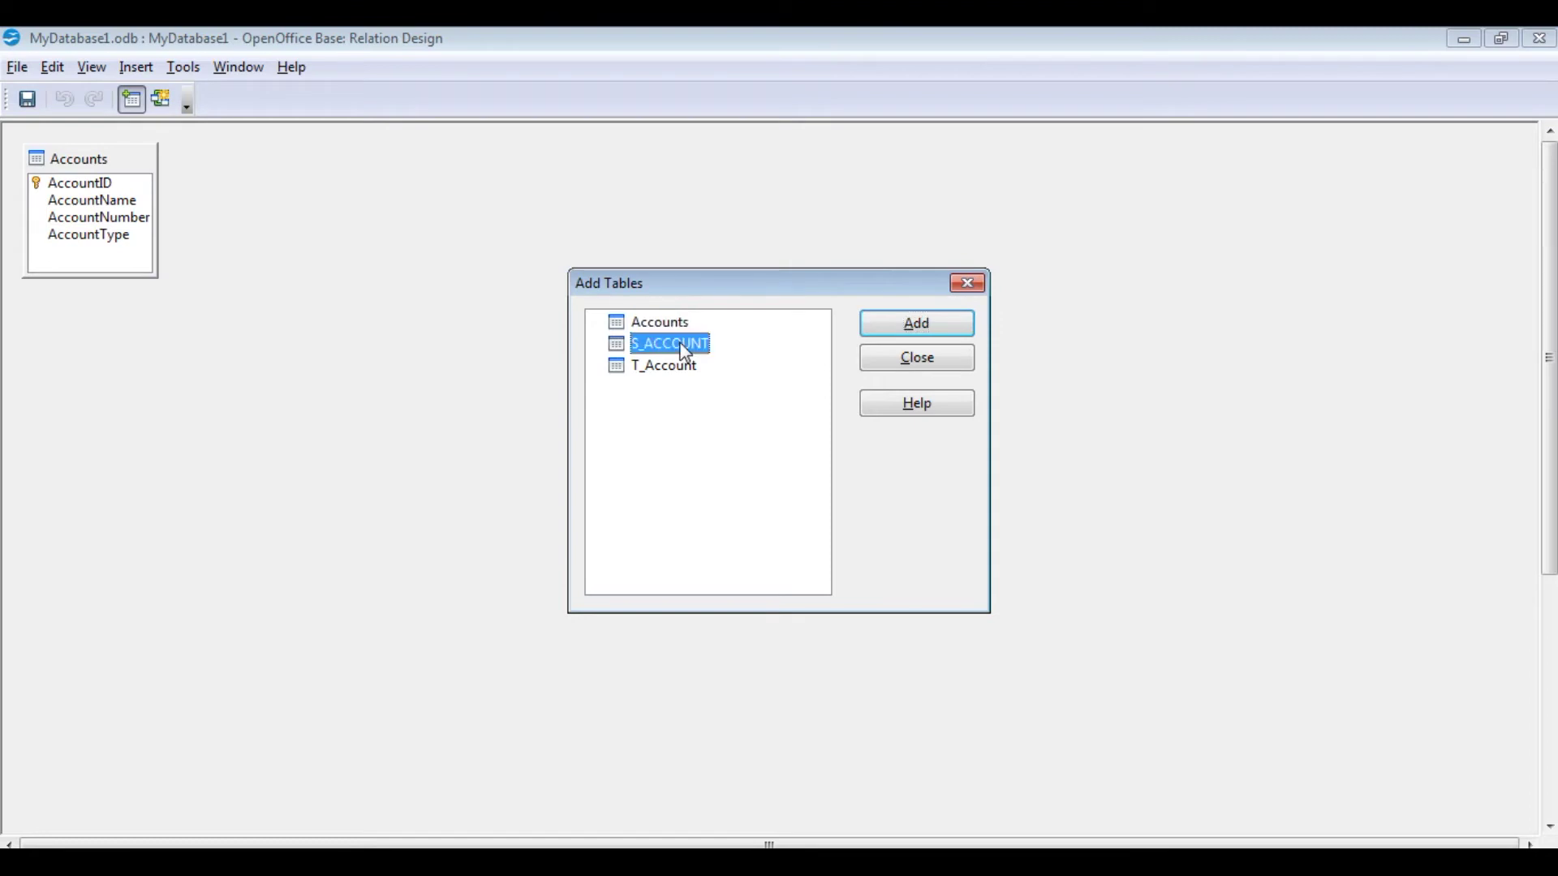
left_click(908, 332)
left_click(969, 283)
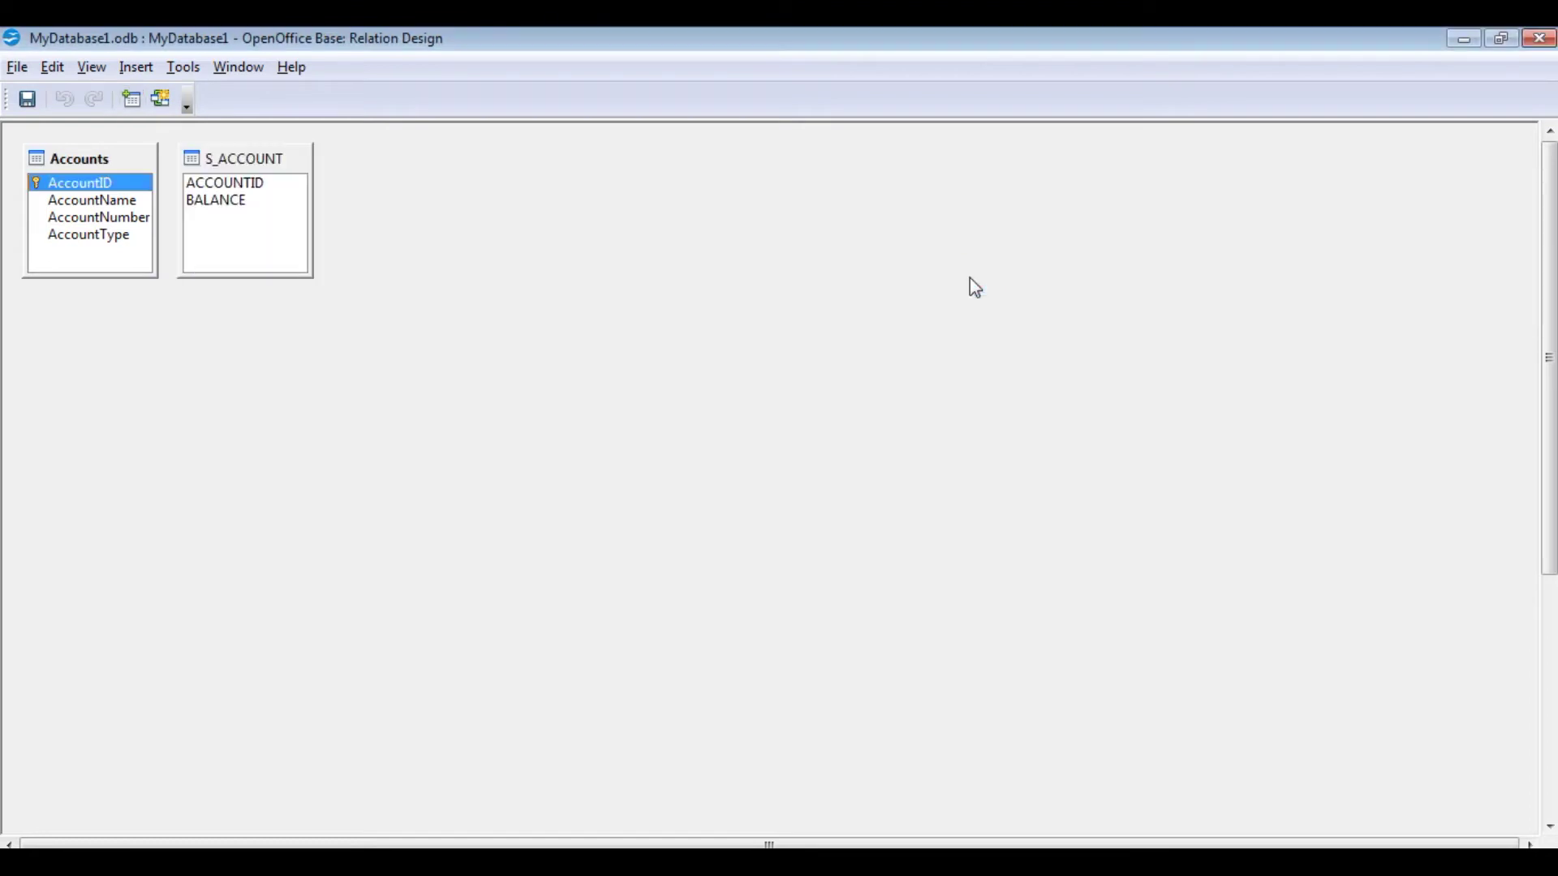
Move the S_ACCOUNT table away from Accounts, then delete it from the relation design.
left_click(261, 161)
left_click_drag(260, 161, 435, 195)
key("Delete")
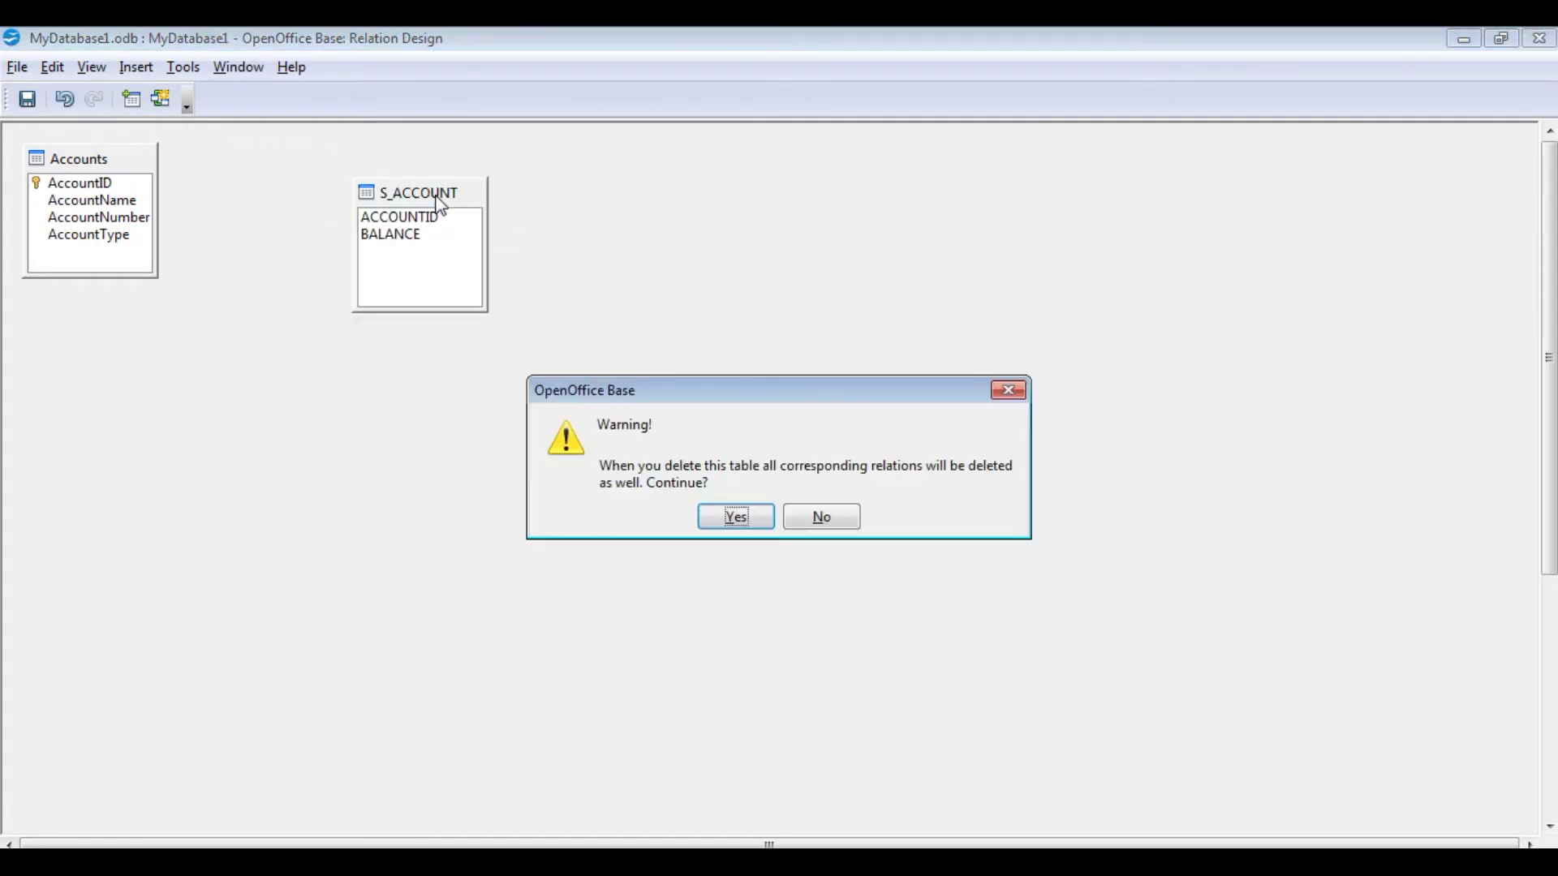
left_click(740, 516)
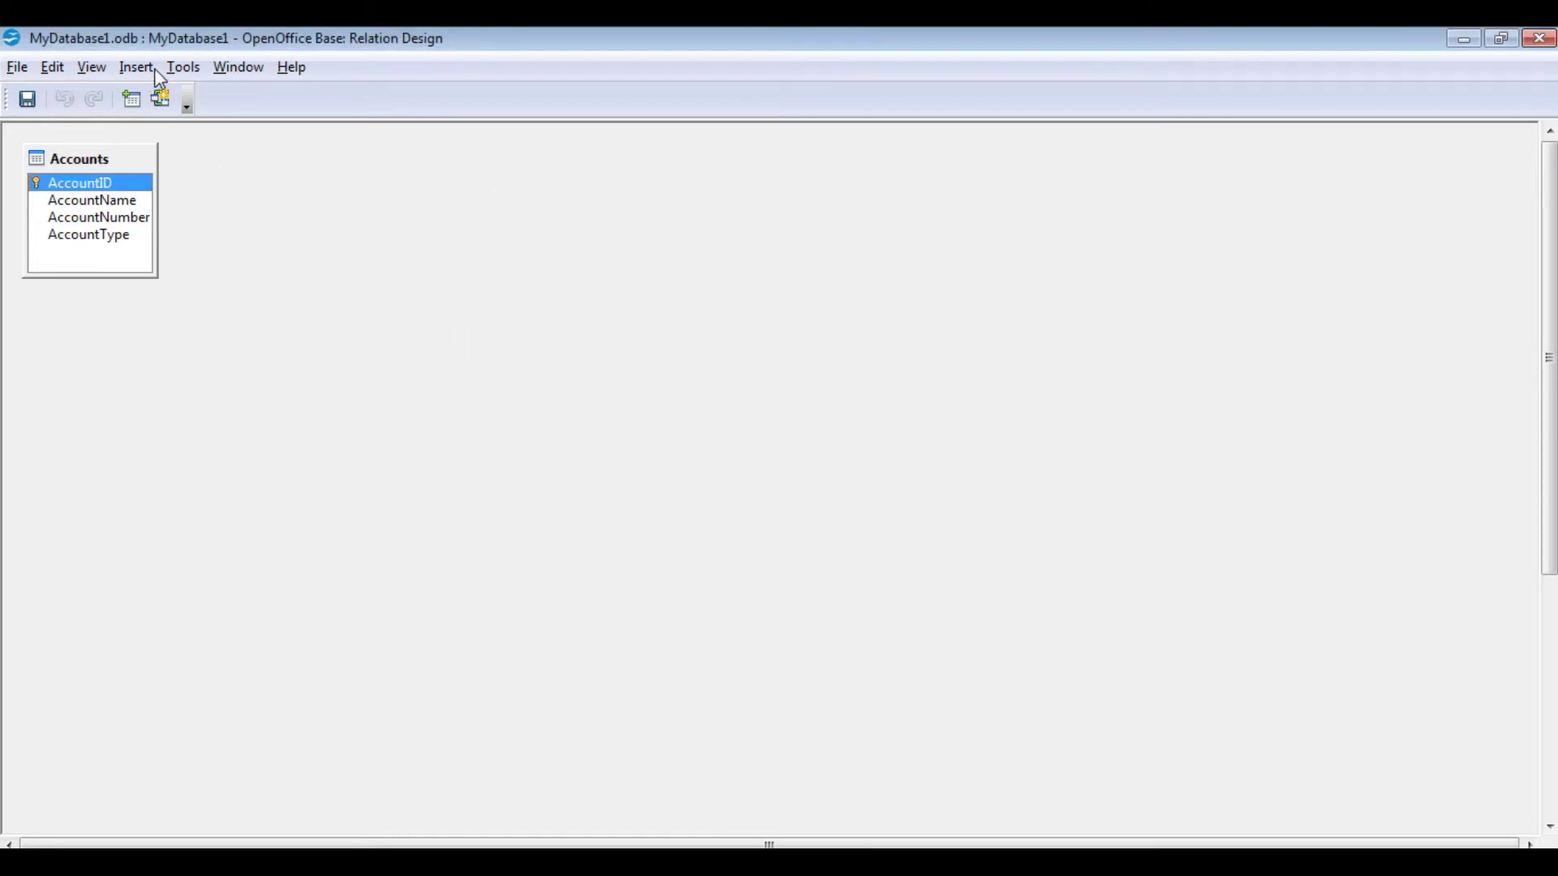
Add the T_Account table to the relation design and place it well to the right of the Accounts table.
left_click(131, 99)
left_click(665, 366)
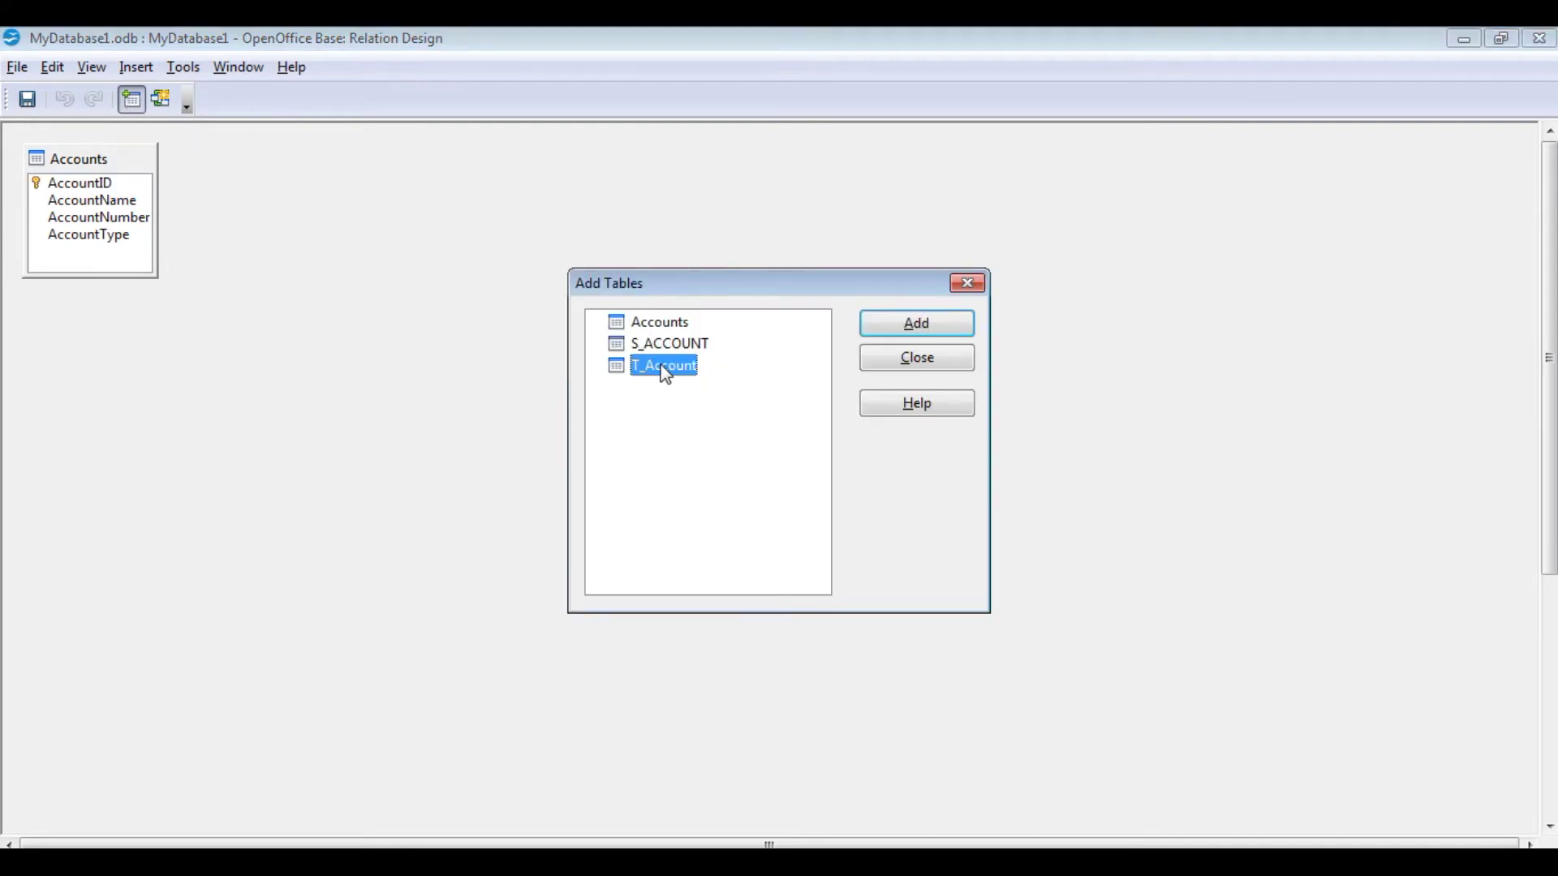
left_click(910, 328)
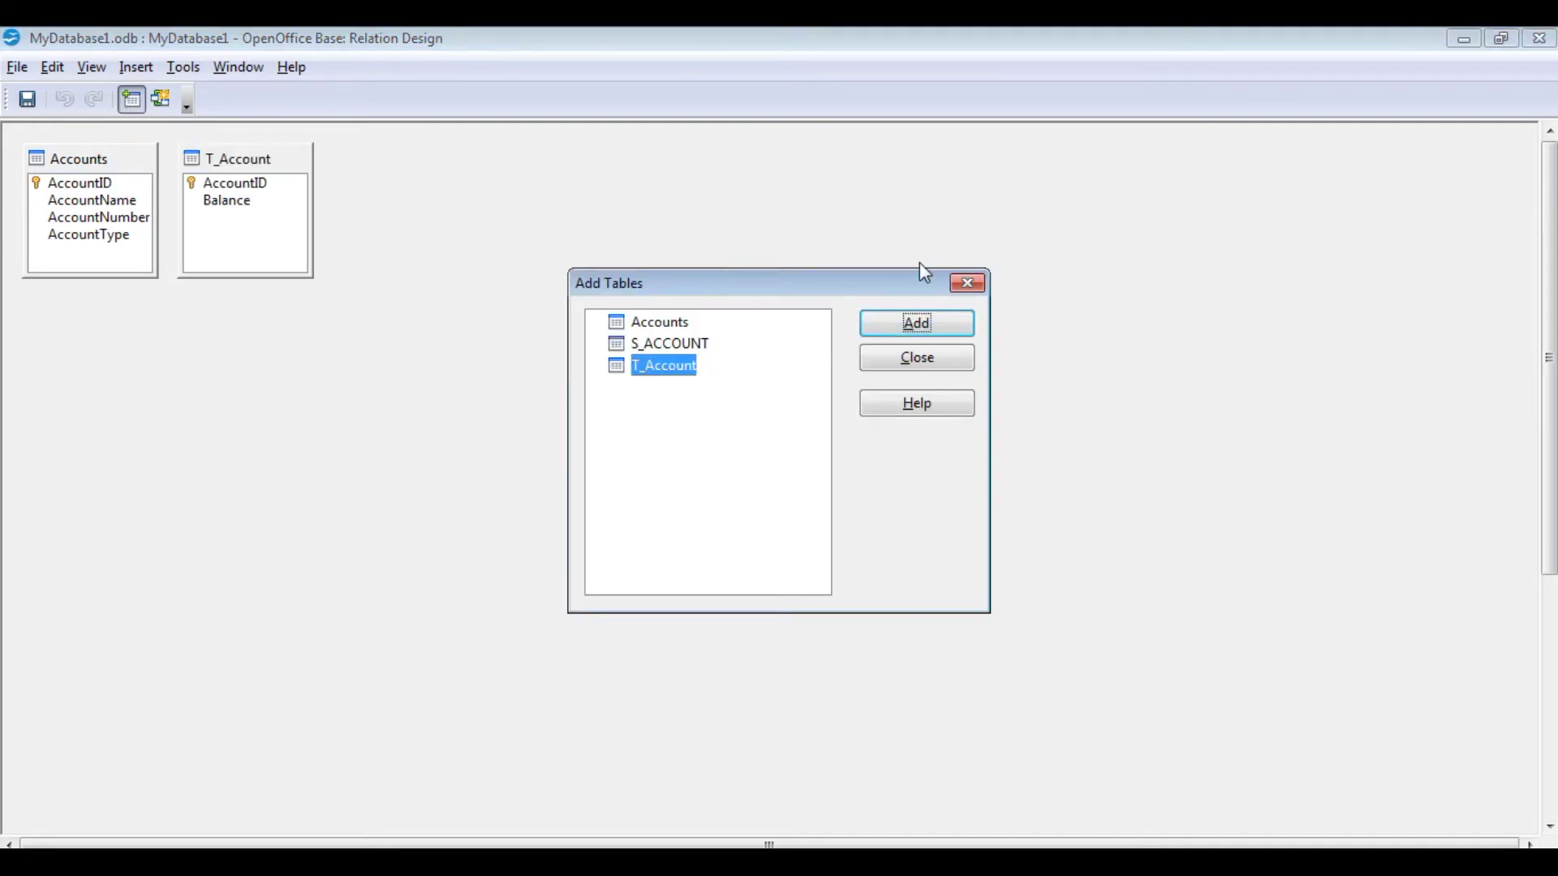
left_click(972, 285)
left_click_drag(284, 172, 601, 229)
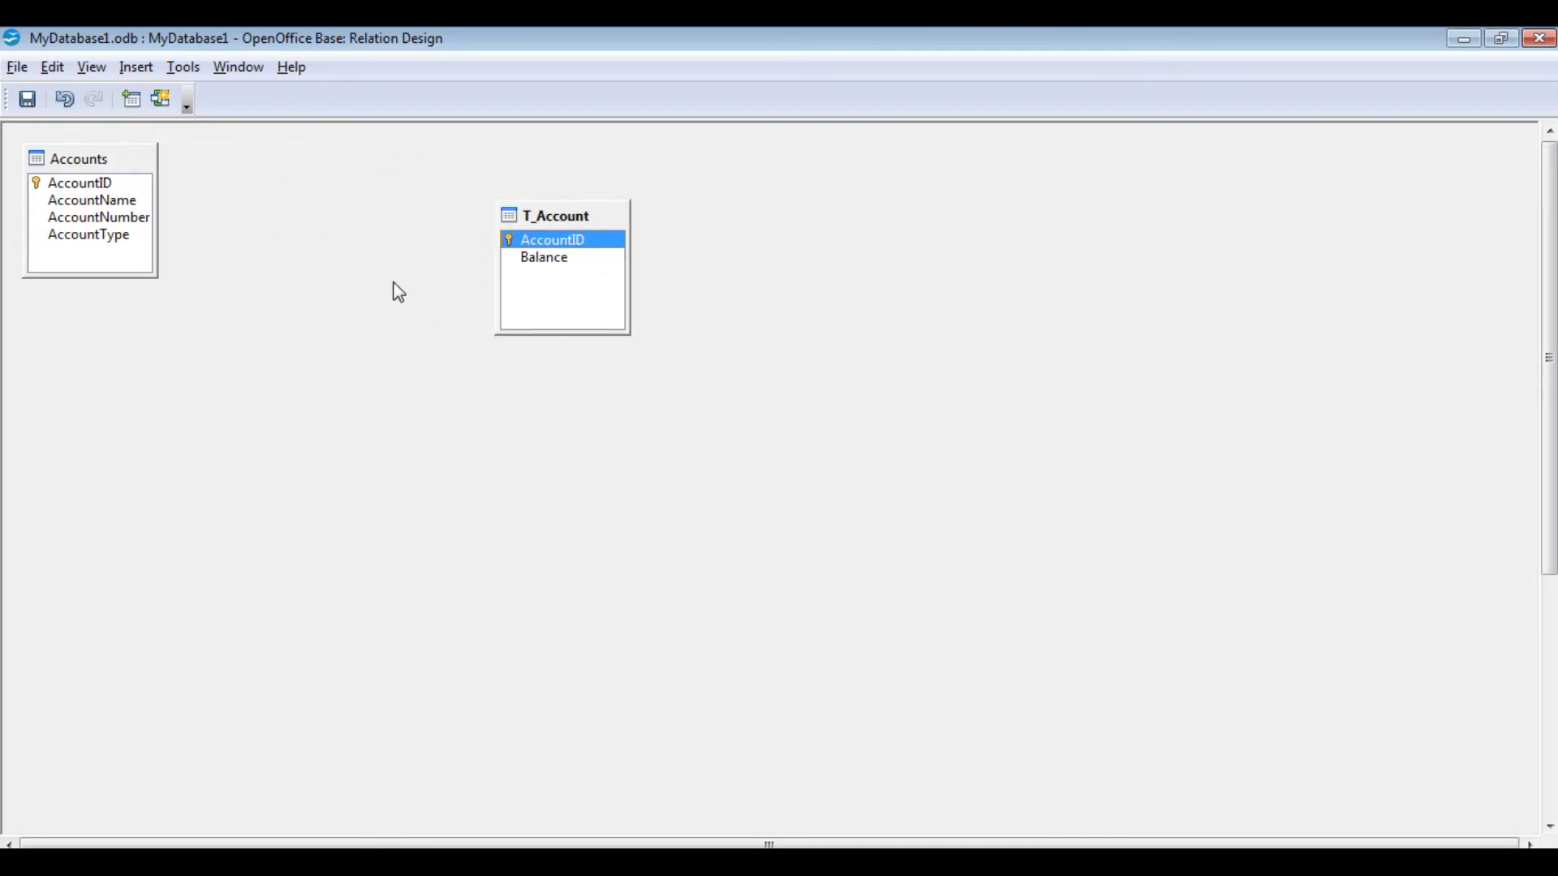
Relate the AccountID field of Accounts to AccountID in T_Account, and move T_Account farther away from Accounts.
left_click(113, 186)
left_click_drag(116, 194, 560, 246)
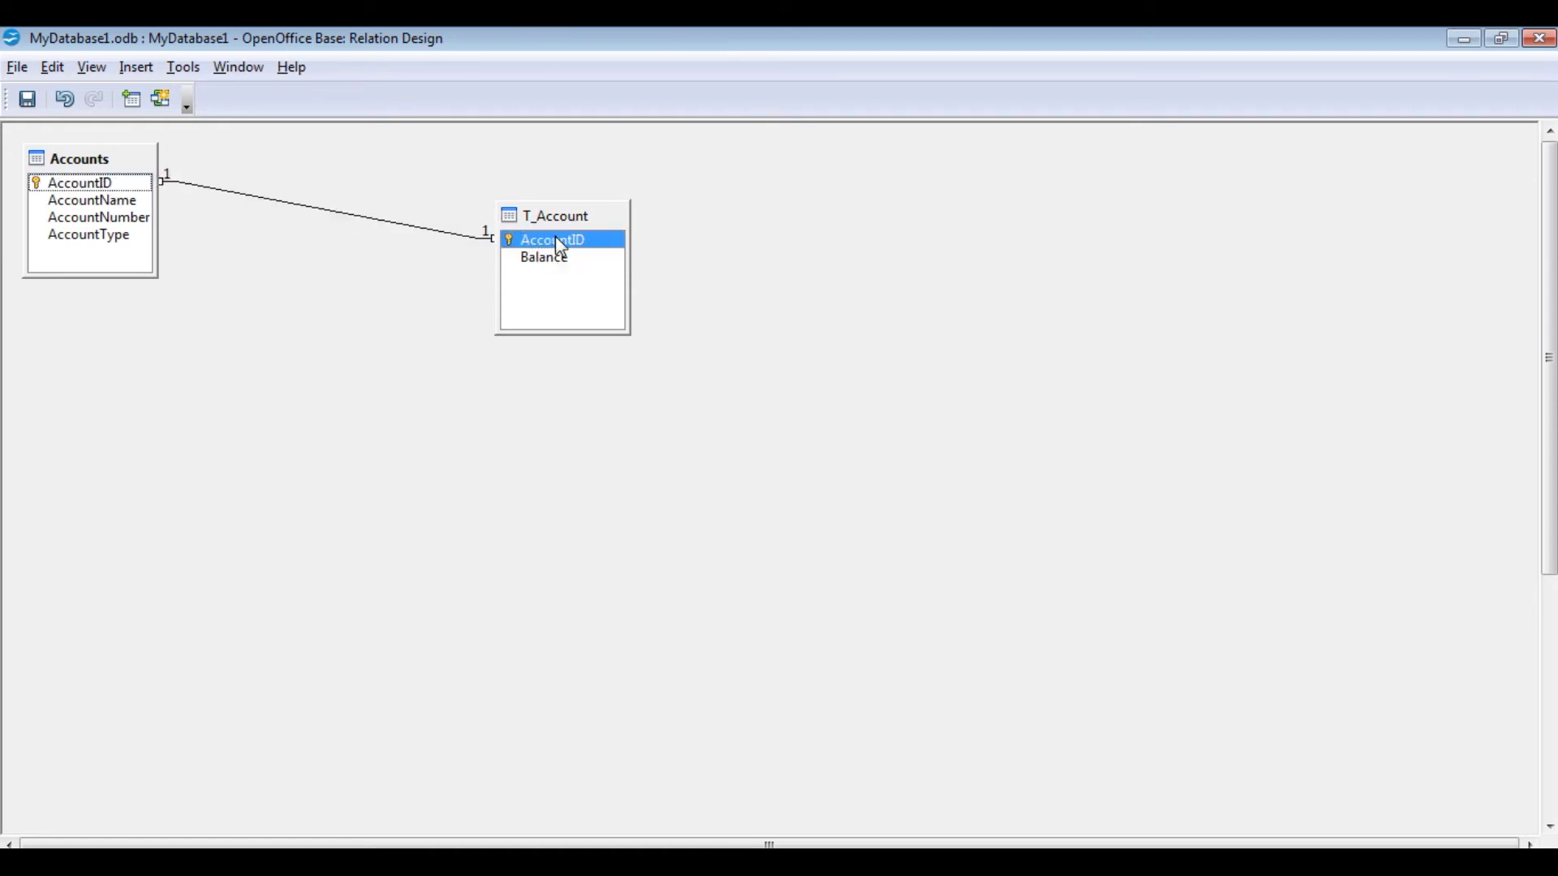
left_click(592, 213)
left_click_drag(592, 212, 828, 208)
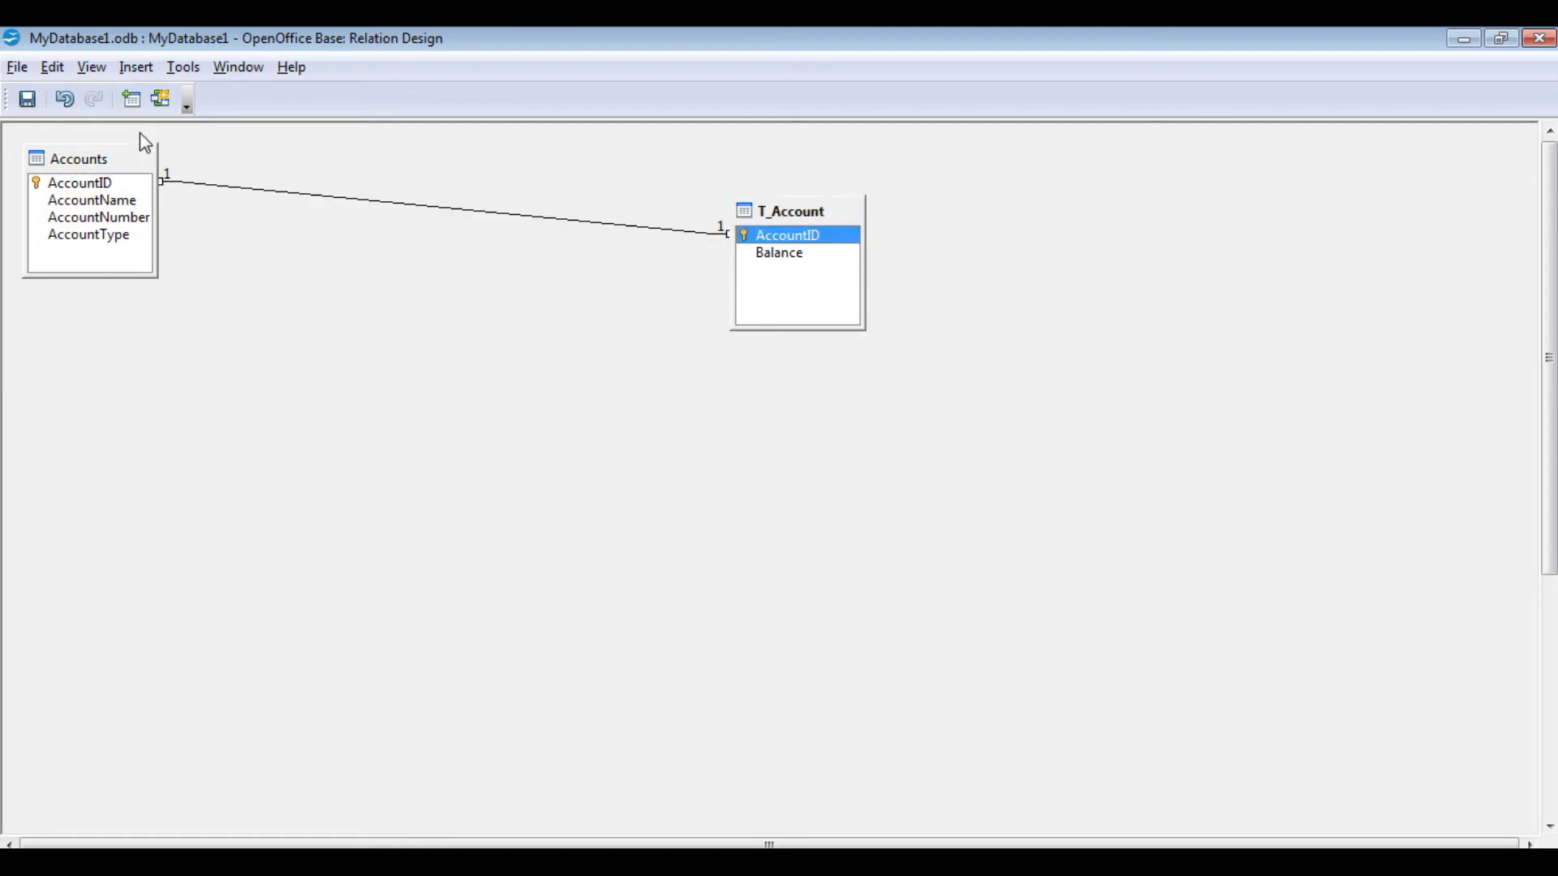
Try to add the Accounts table to the relation design a second time.
left_click(131, 101)
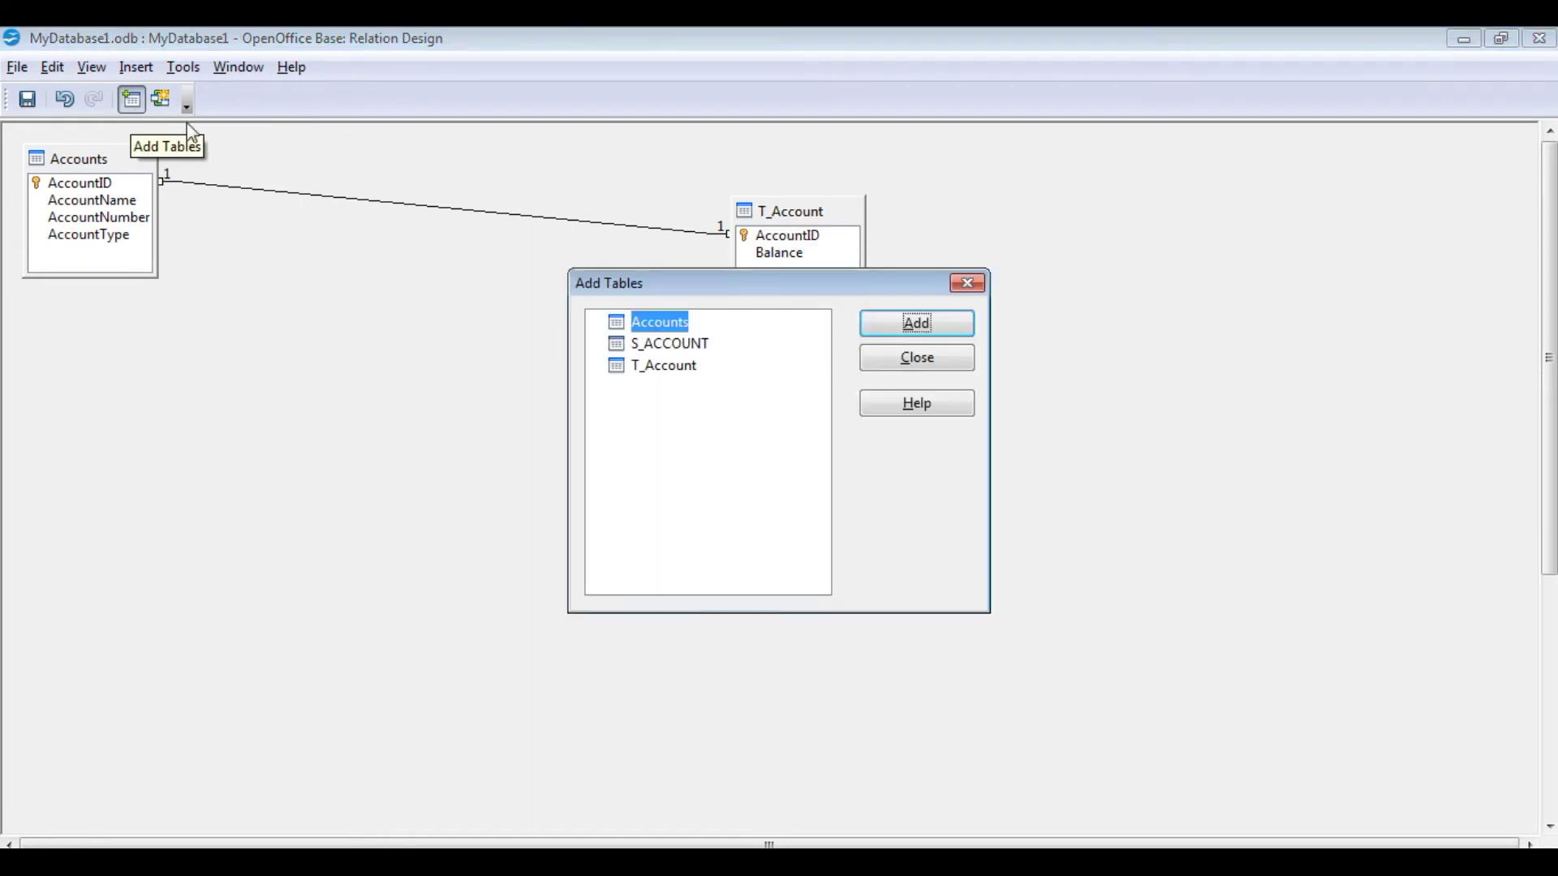
left_click(937, 323)
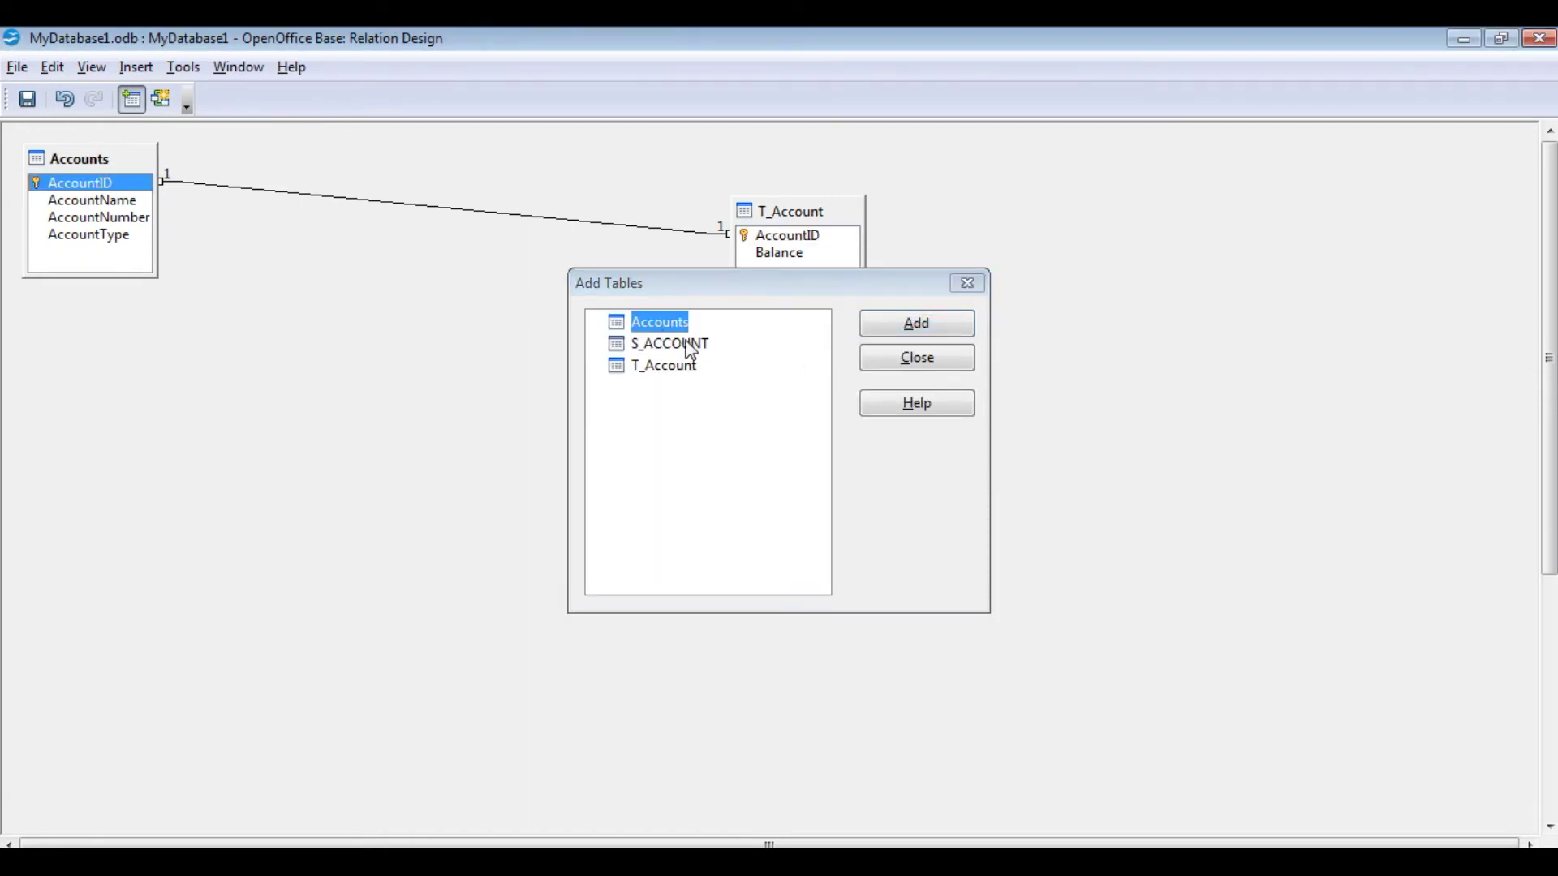
left_click(967, 286)
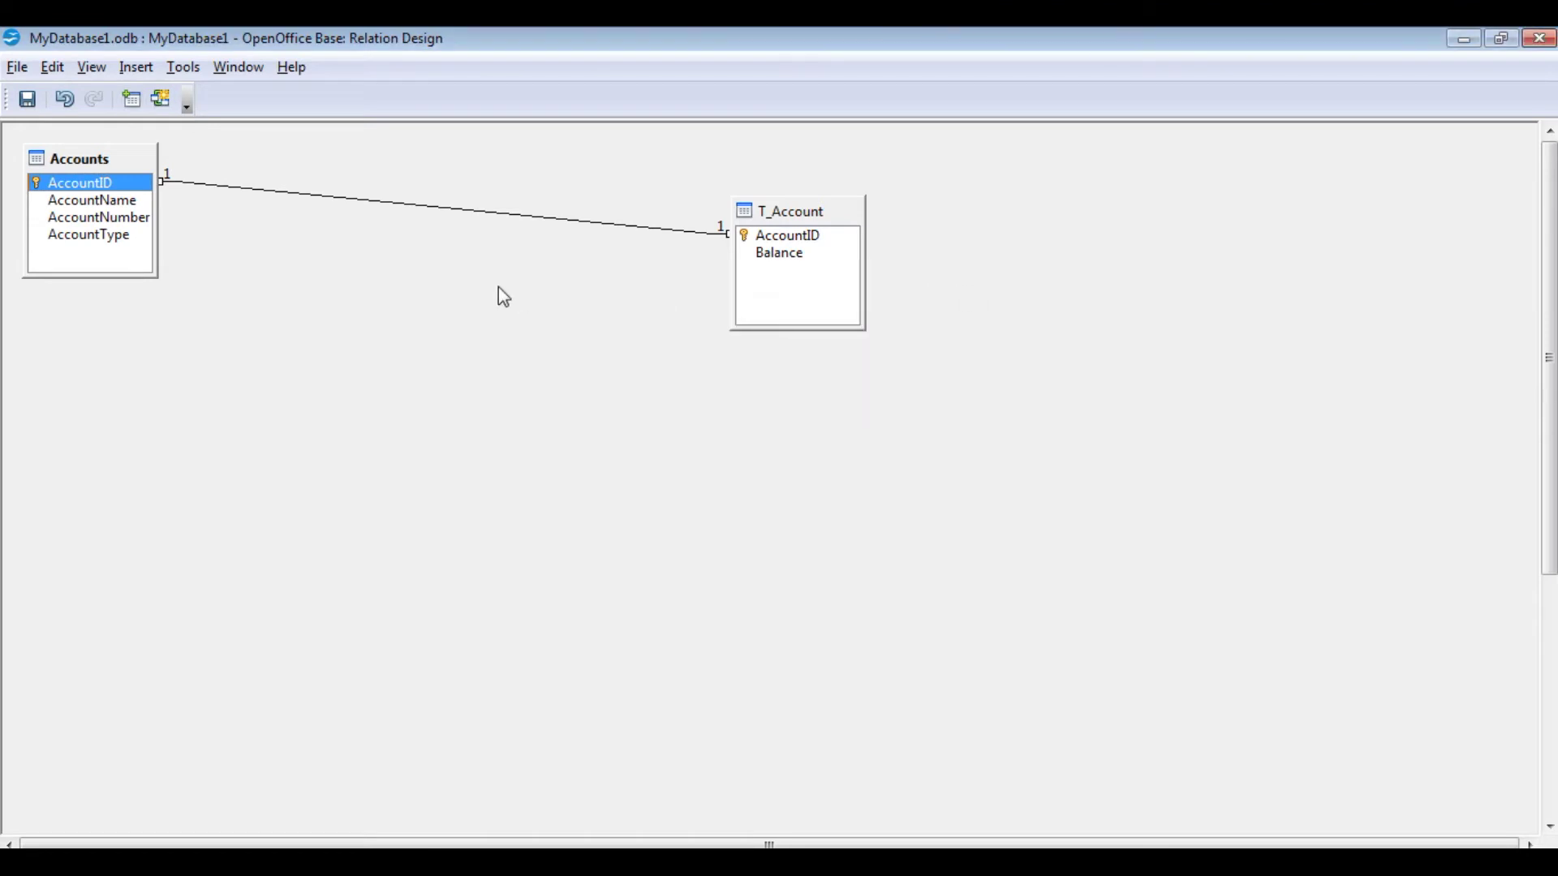
Move the Accounts table closer to T_Account, then save and close the relation design.
left_click_drag(120, 154, 319, 235)
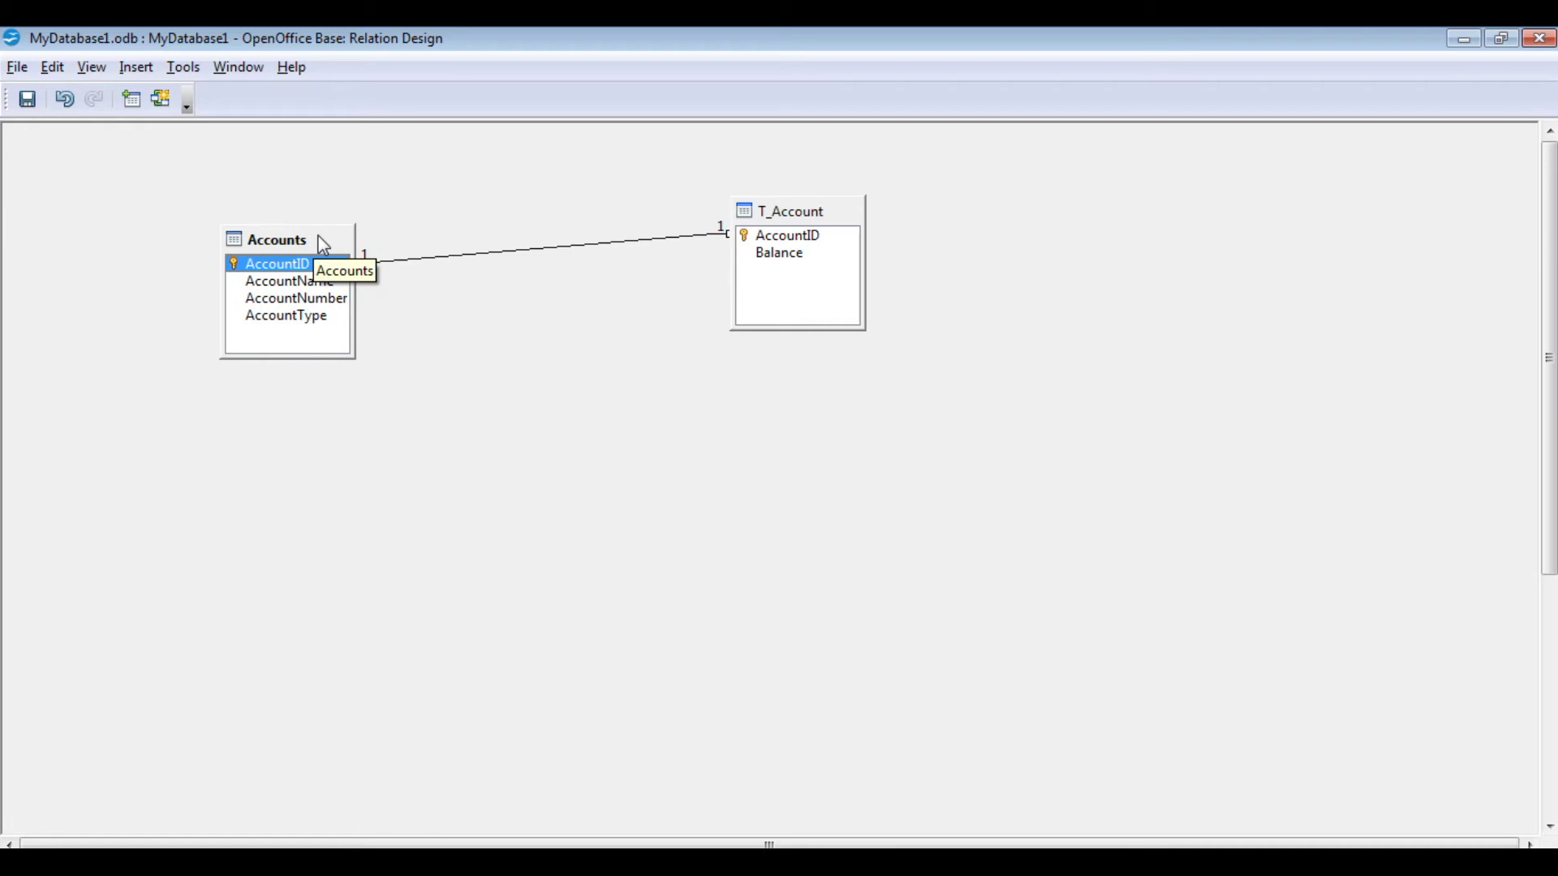
left_click(31, 102)
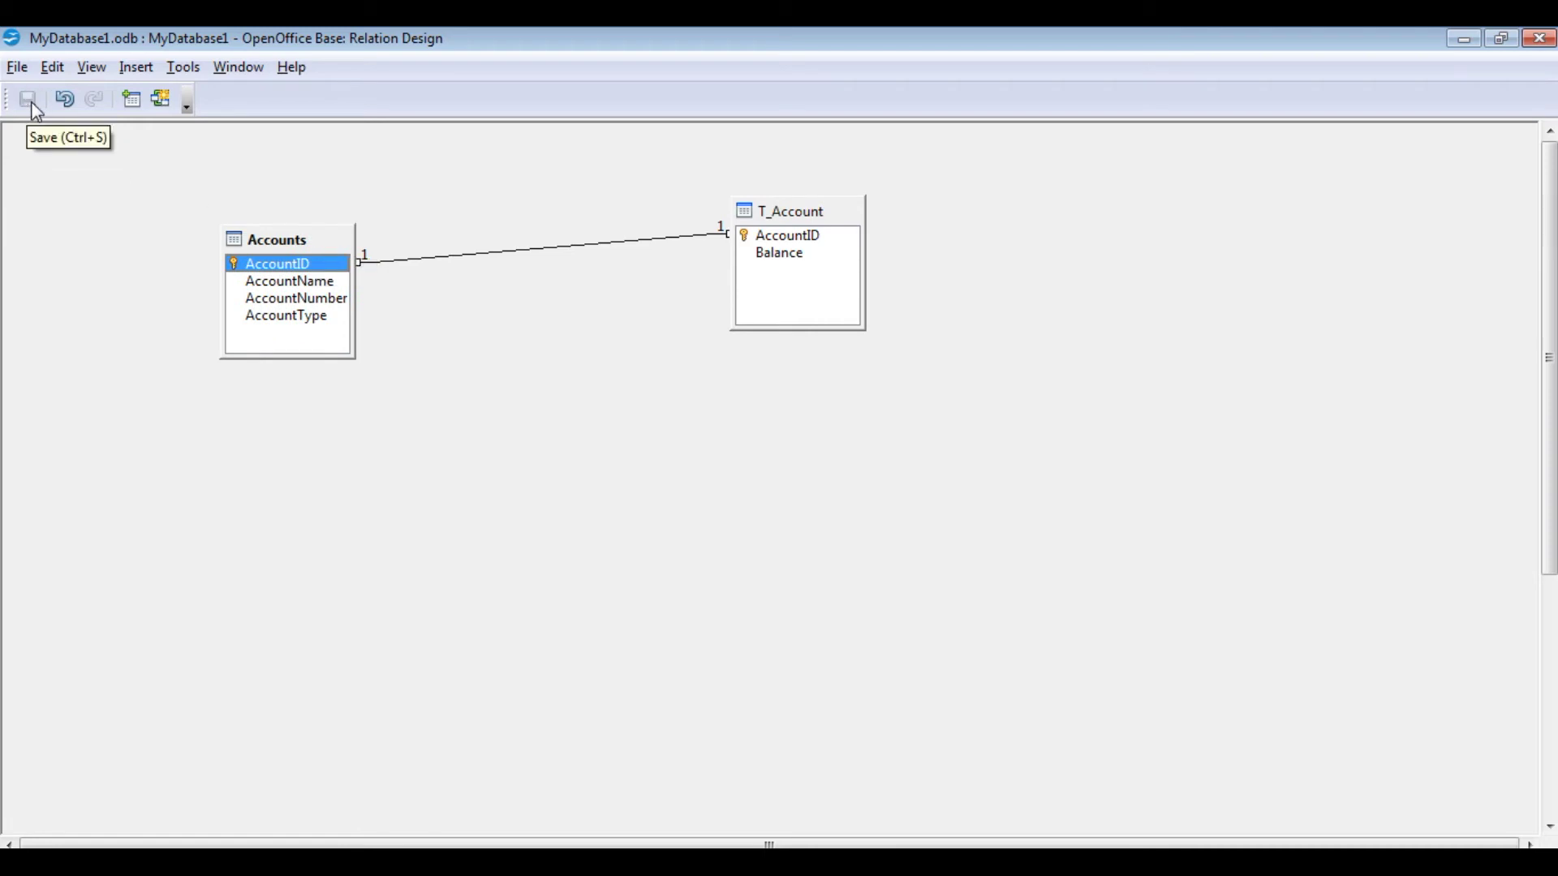
key("ctrl+w")
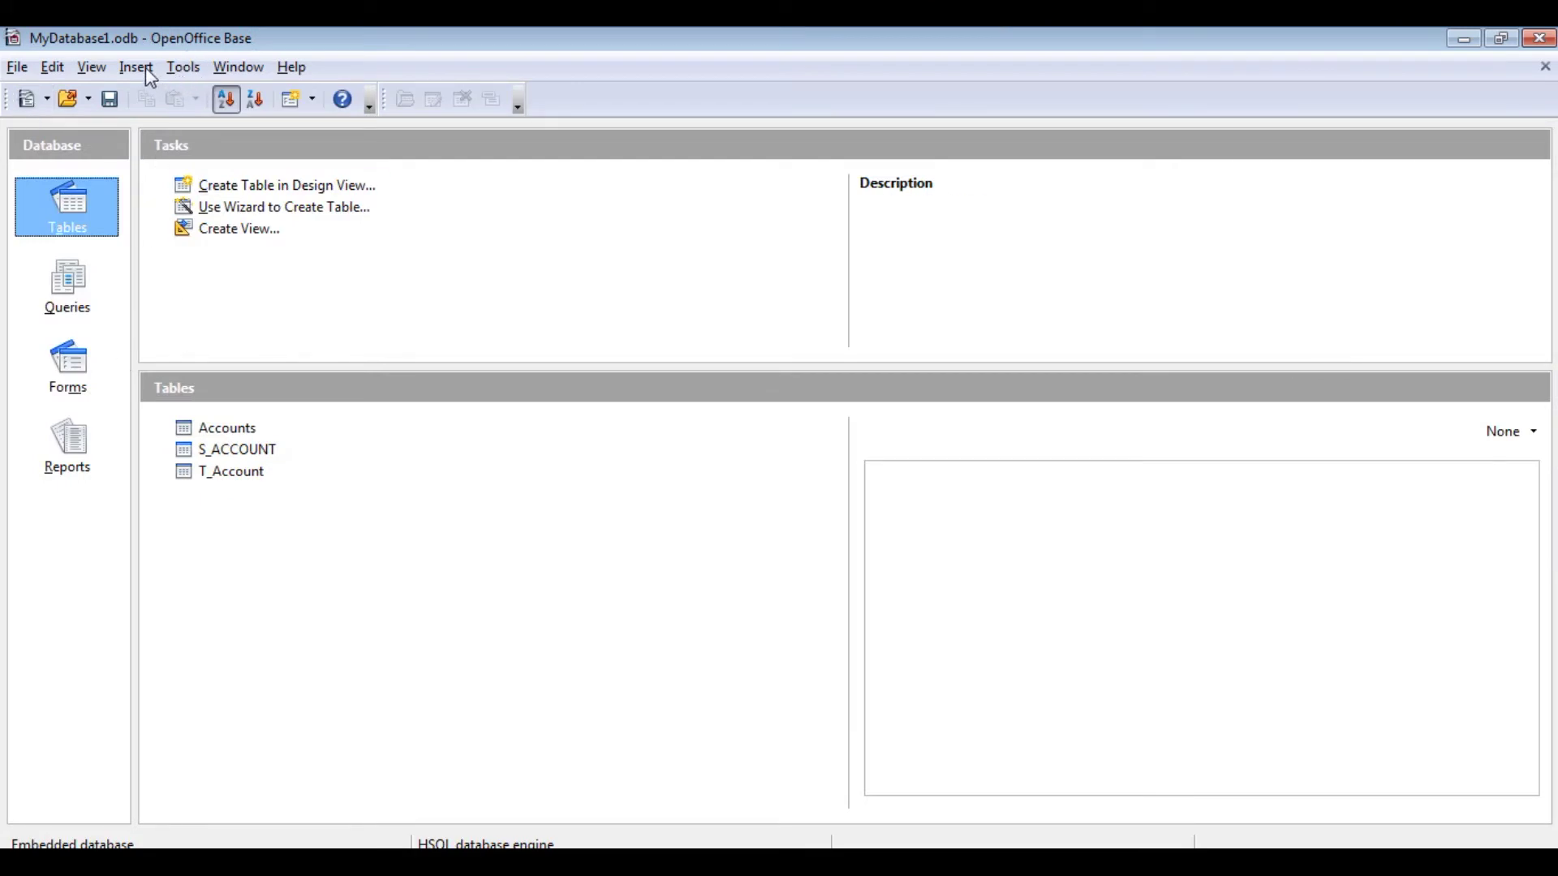
Reopen the relation design and delete the relation between Accounts and T_Account.
left_click(173, 70)
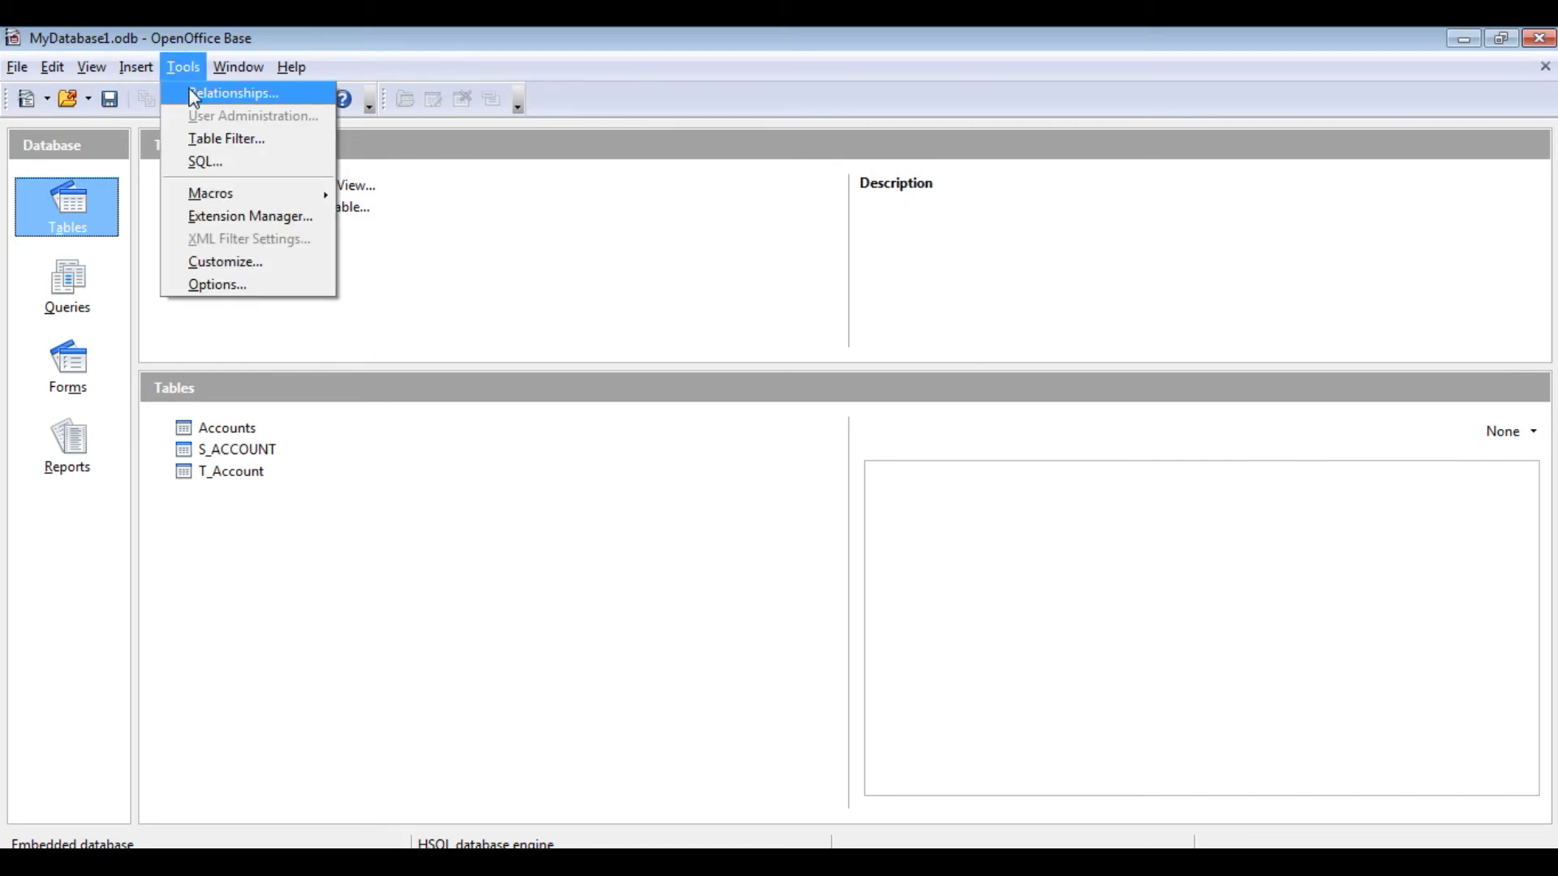
left_click(192, 91)
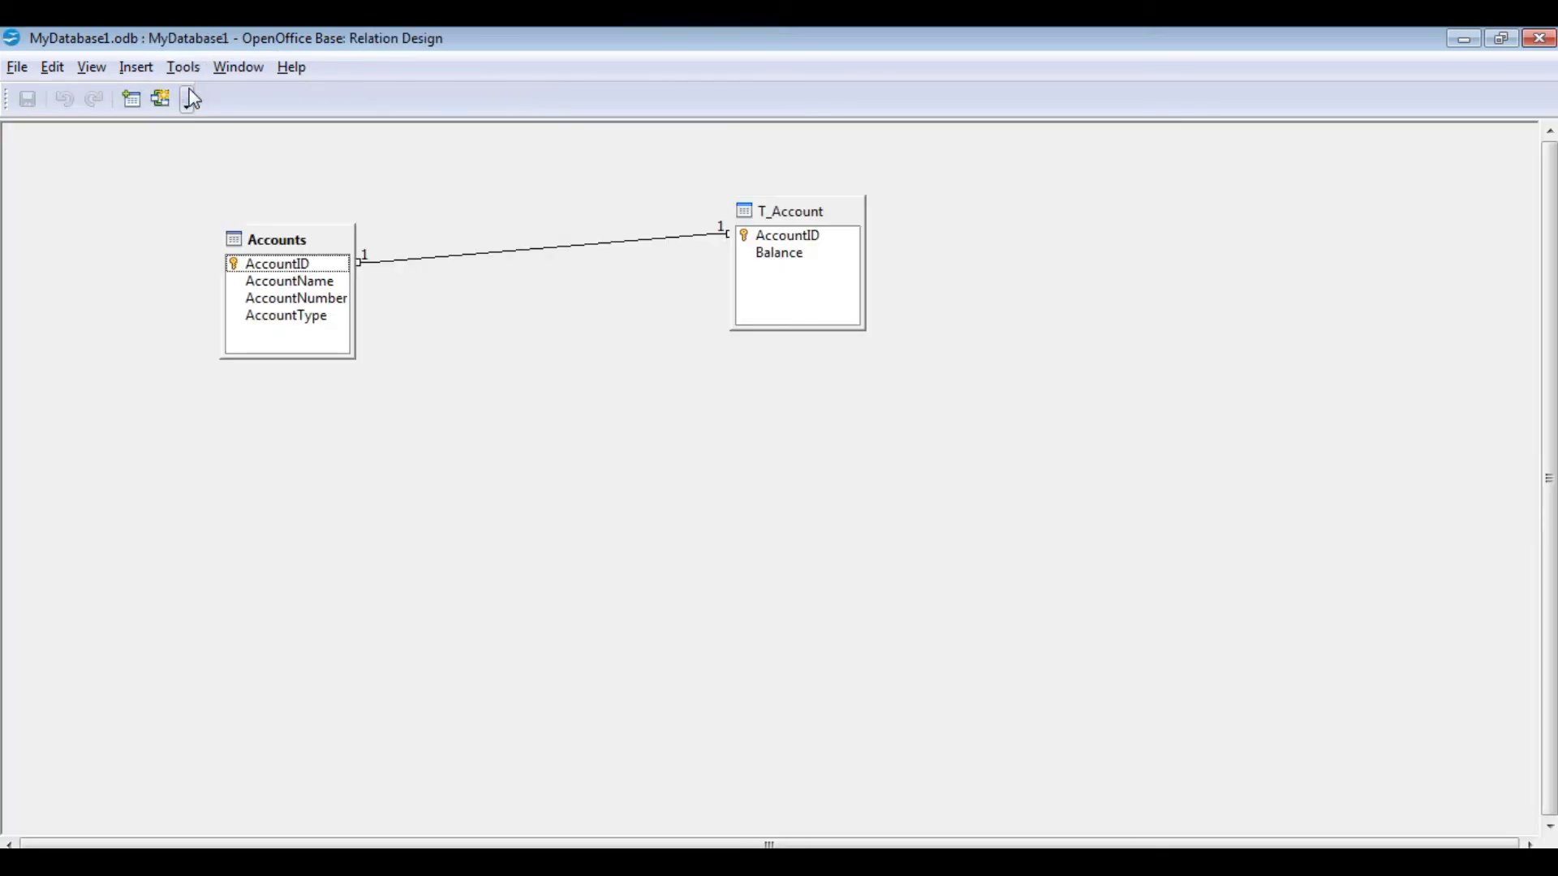
left_click(803, 219)
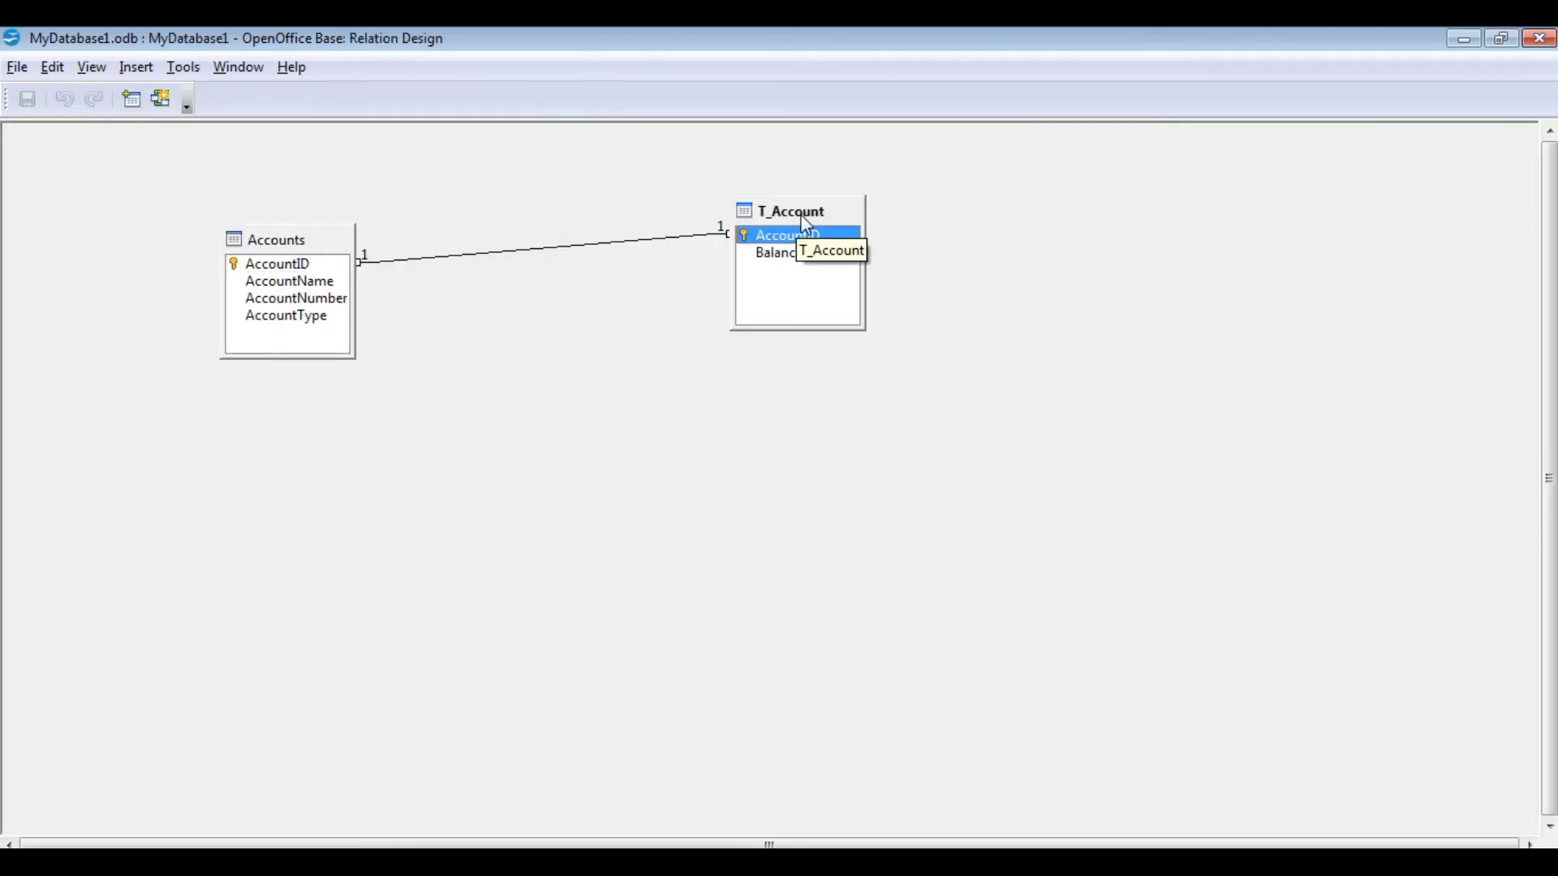
left_click(327, 259)
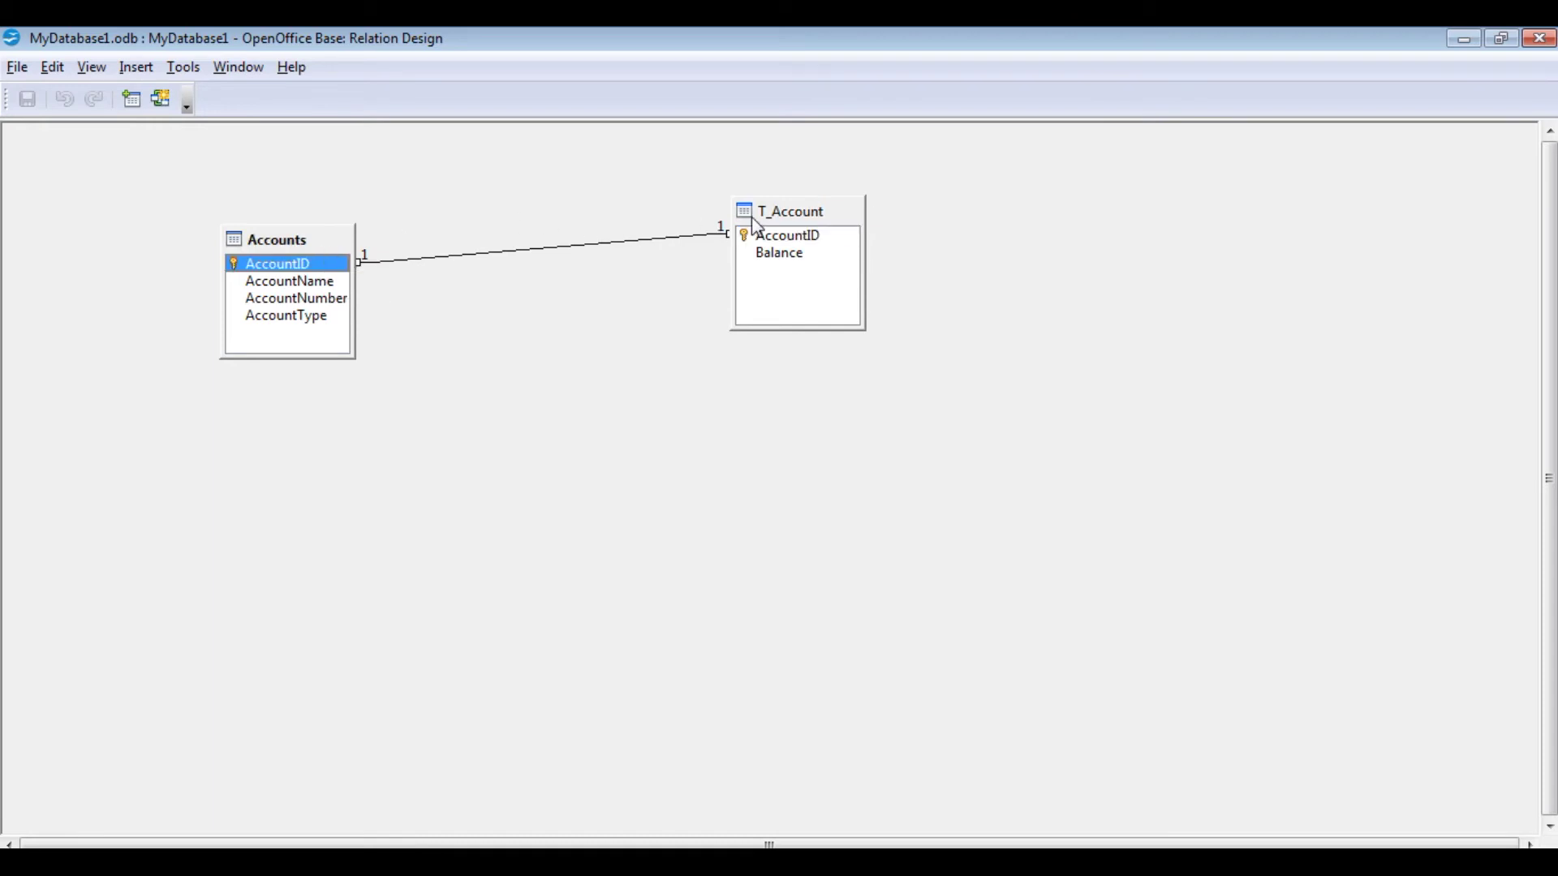
left_click(694, 235)
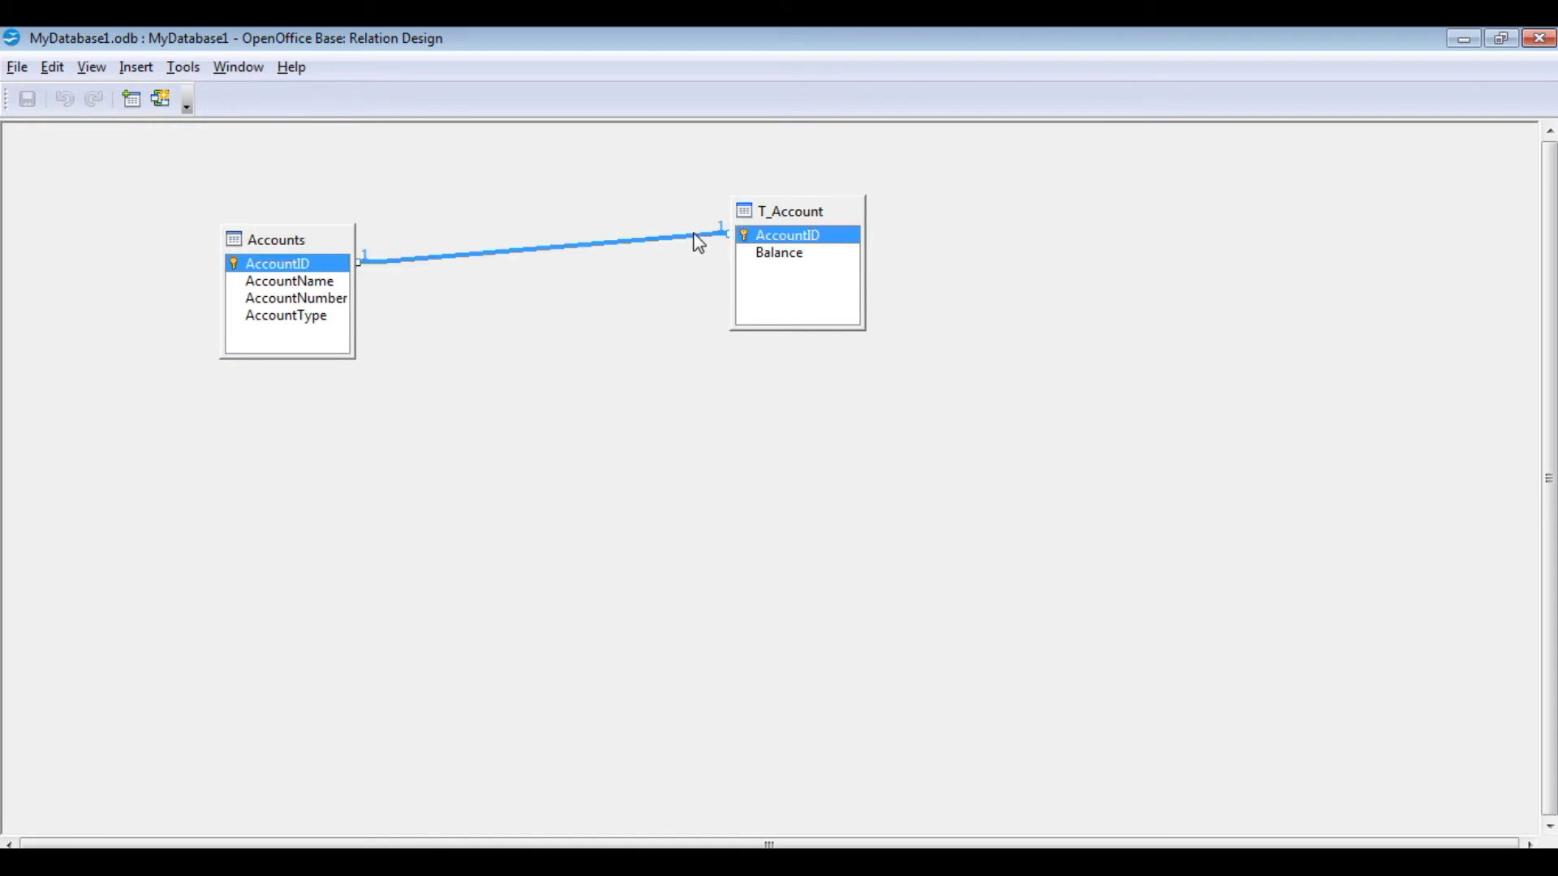
right_click(697, 241)
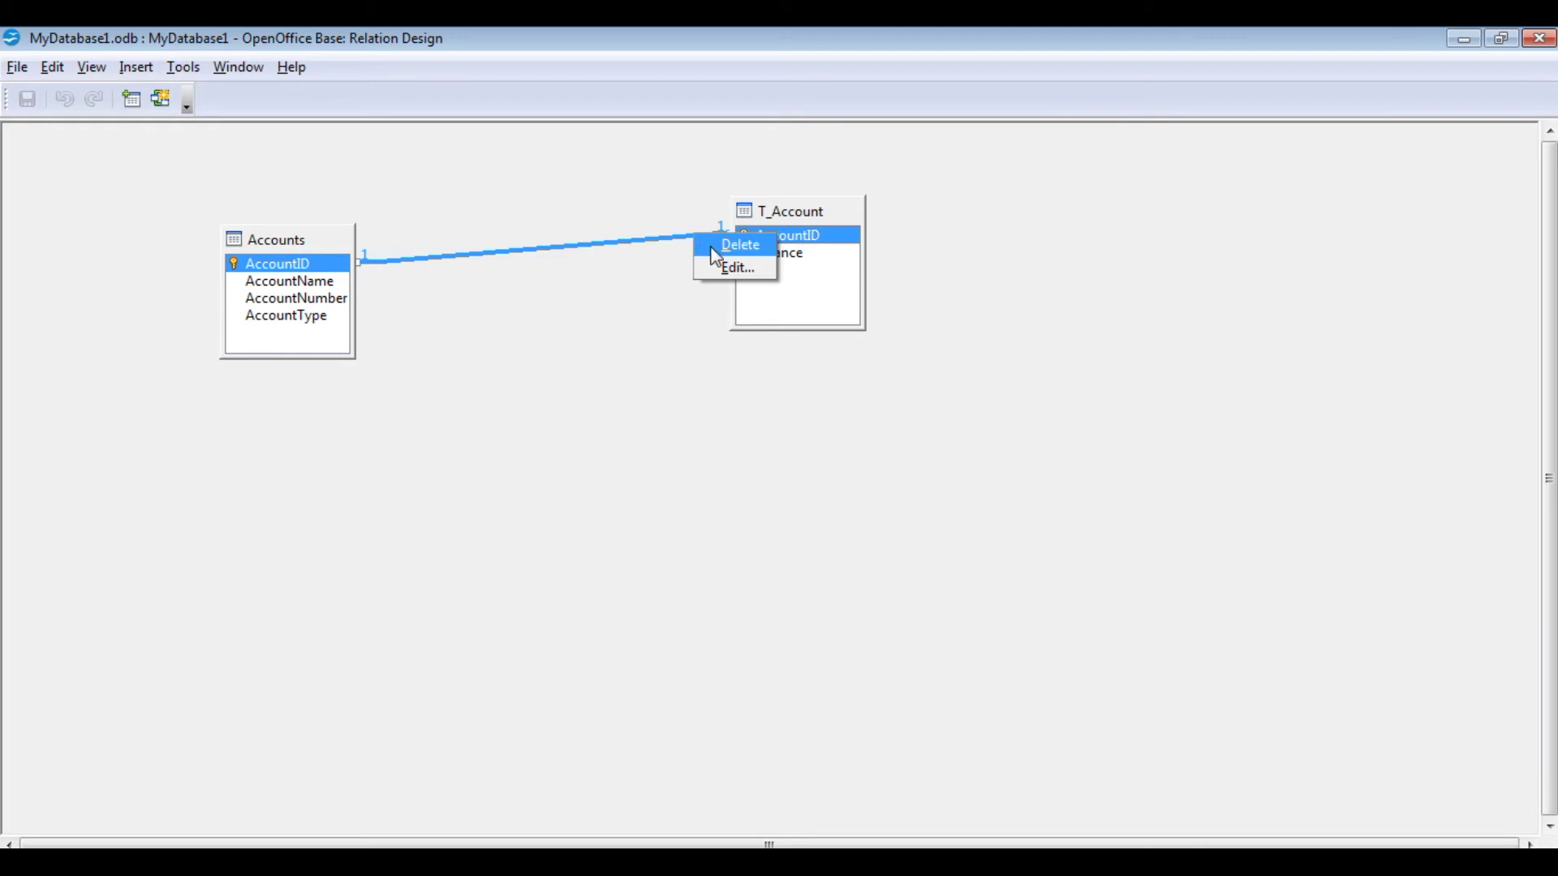
left_click(725, 245)
Delete the T_Account and Accounts tables from the relation design, then save and close it.
left_click(808, 206)
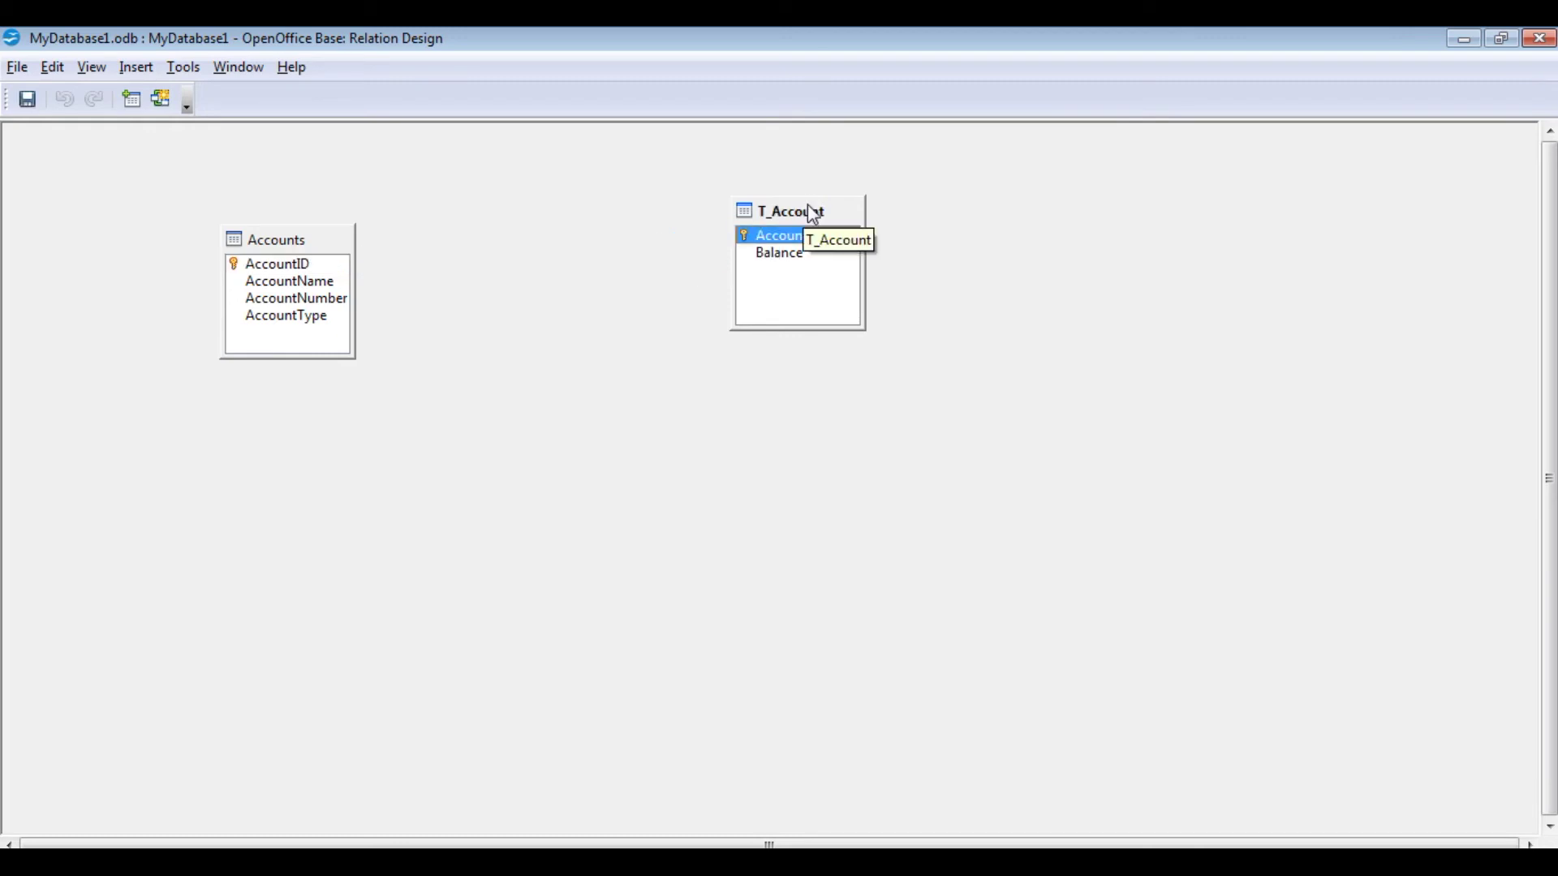
key("Delete")
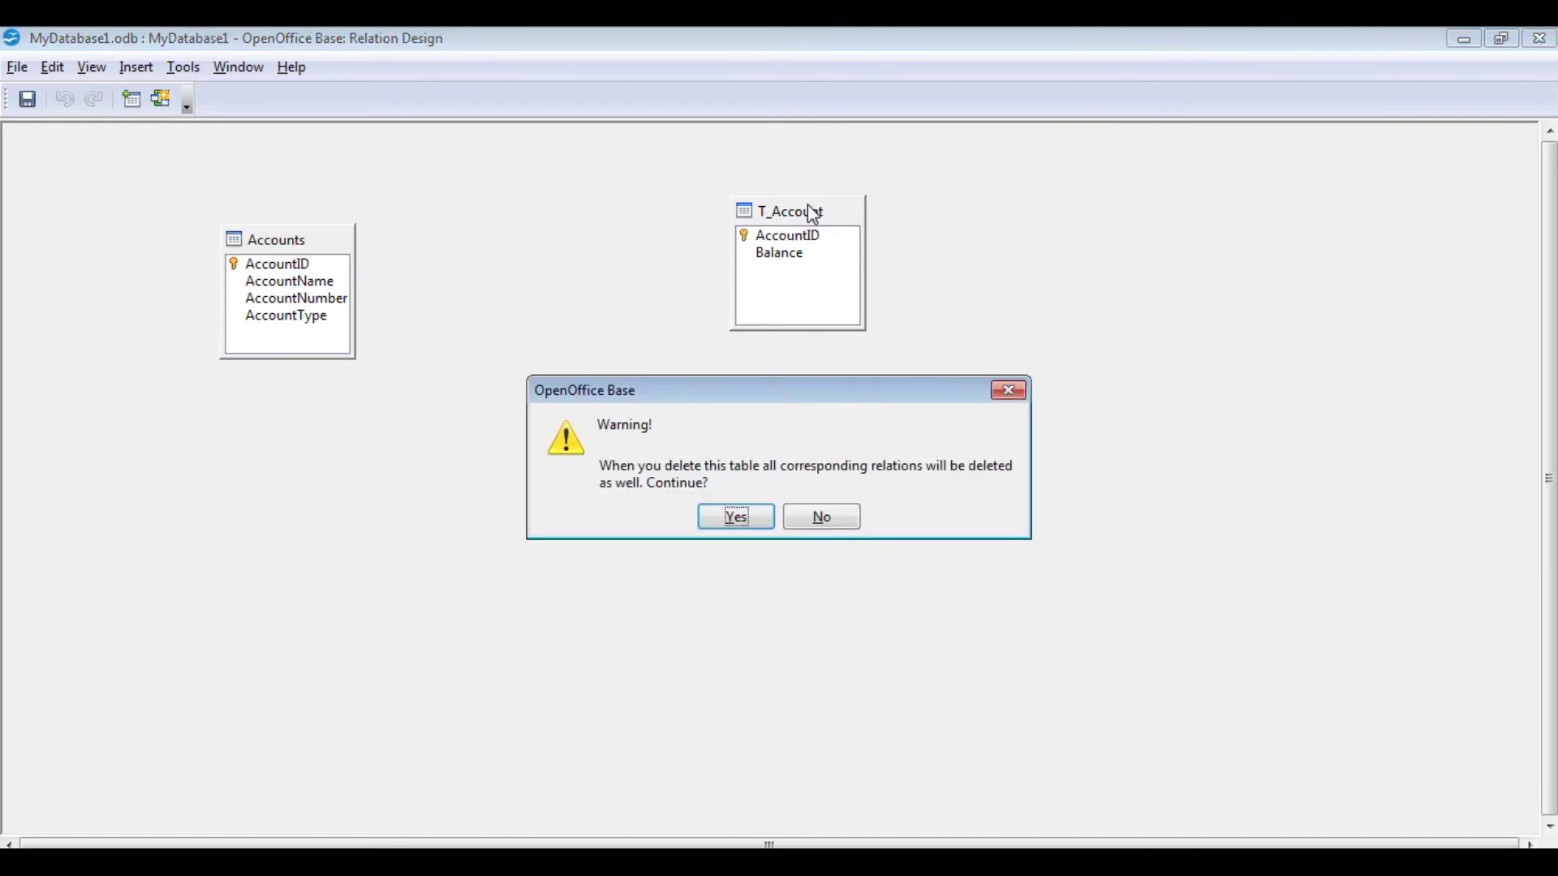
left_click(756, 528)
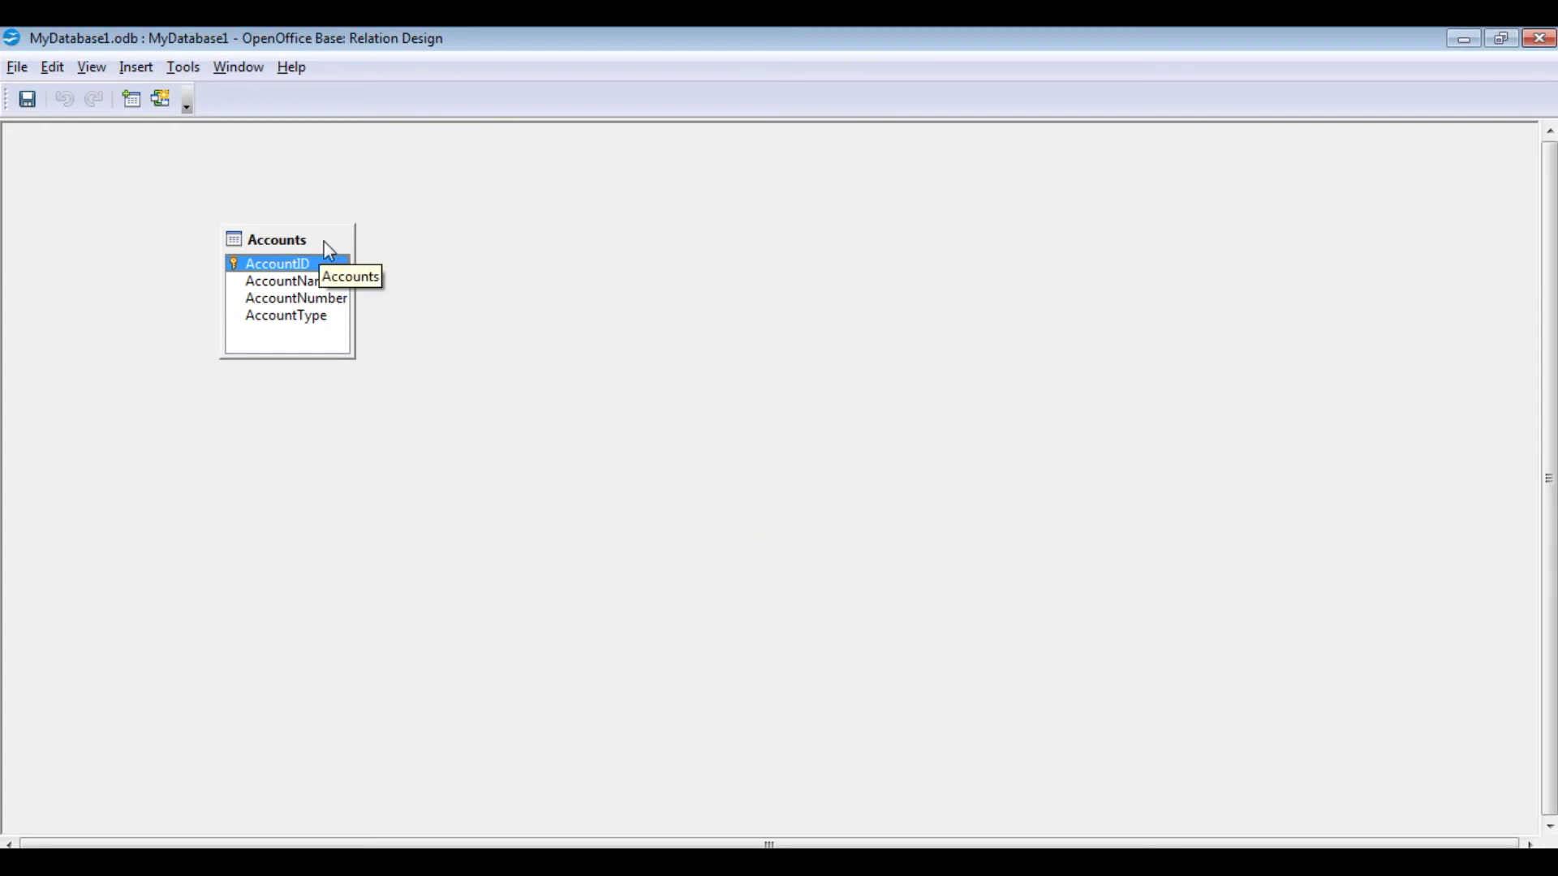
key("Delete")
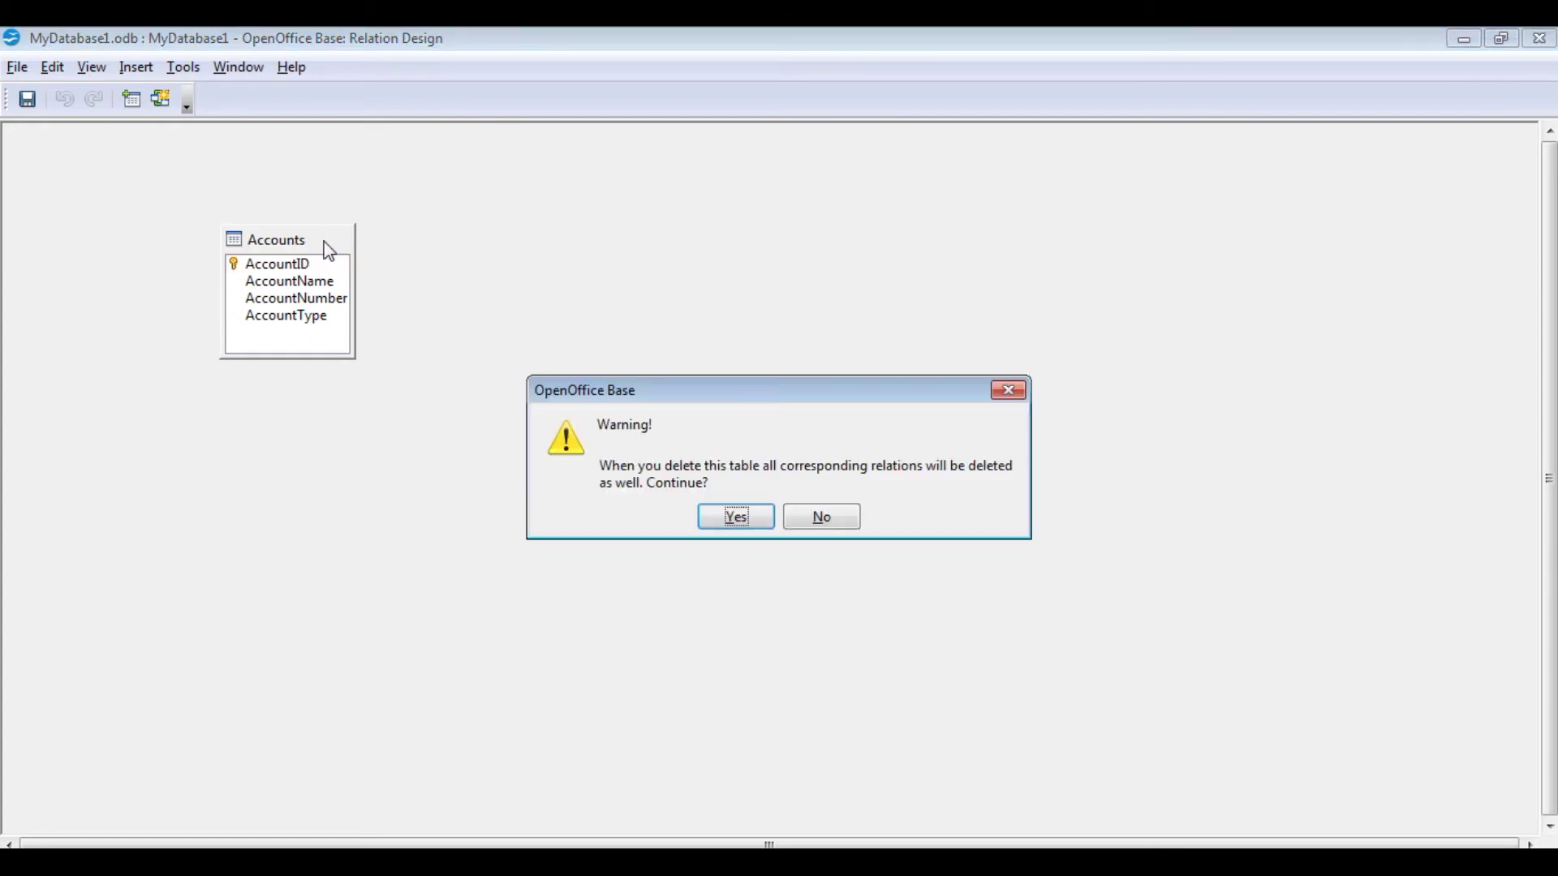
left_click(731, 518)
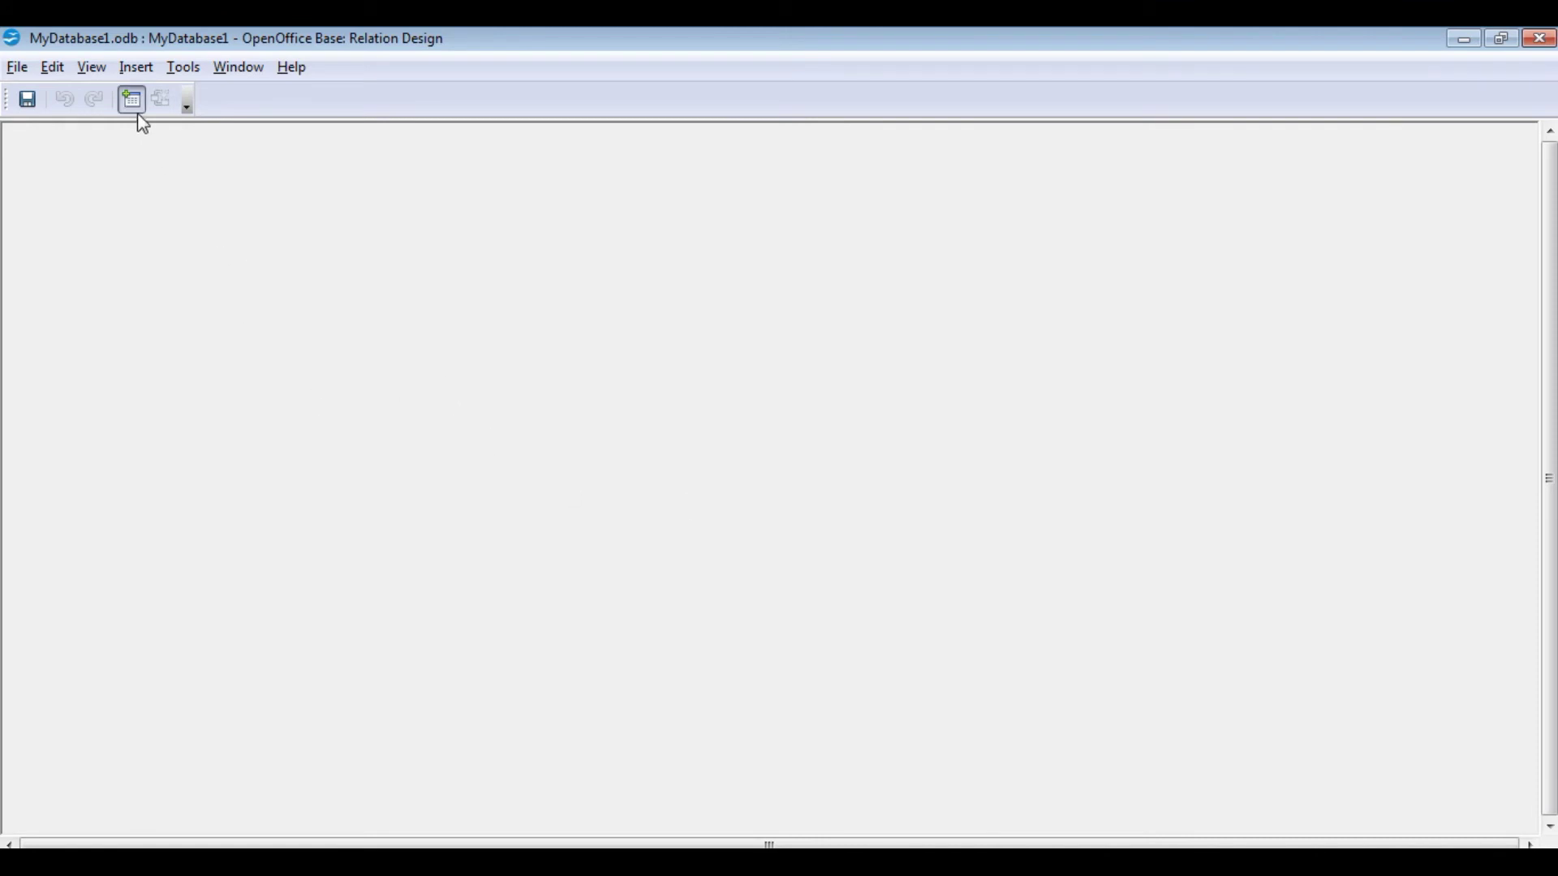
left_click(27, 100)
key("ctrl+w")
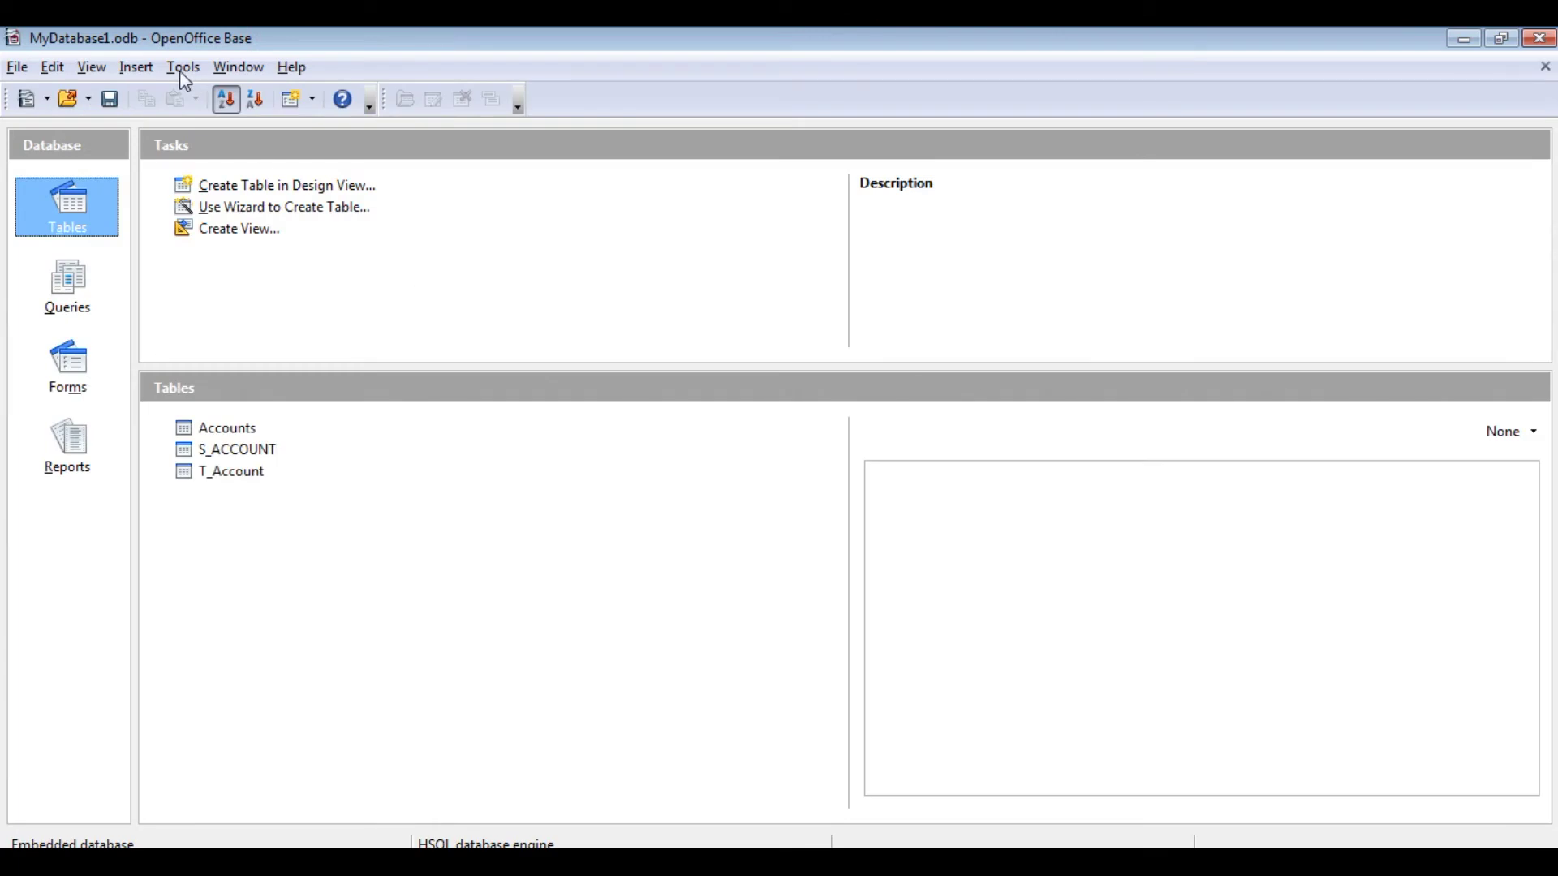
Reopen the relation design and add the Accounts and S_ACCOUNT tables to it.
left_click(183, 68)
left_click(194, 94)
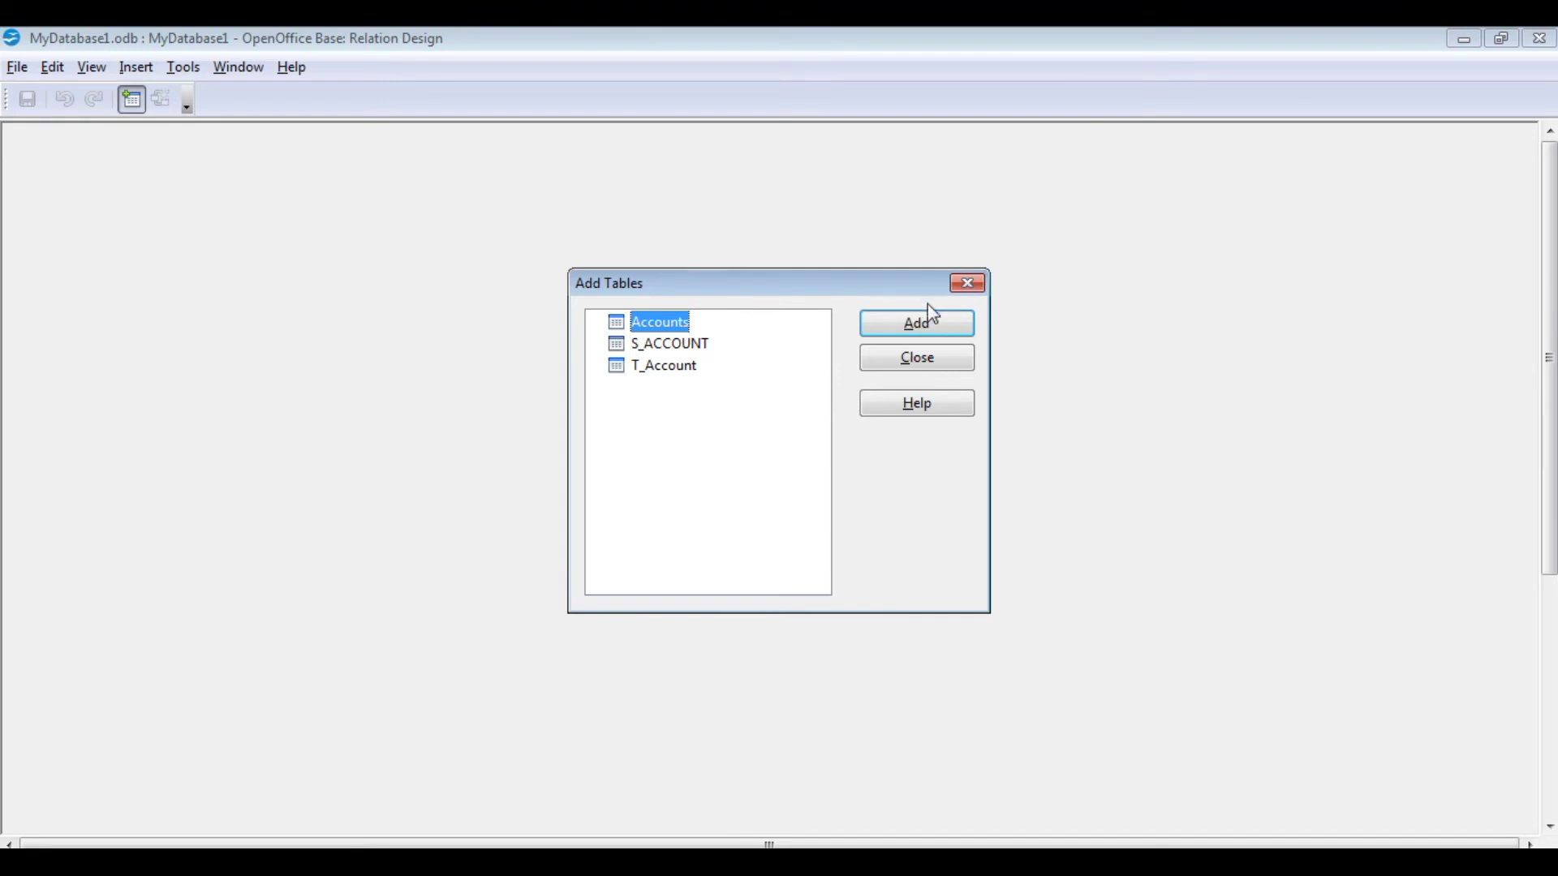
left_click(925, 326)
left_click(696, 344)
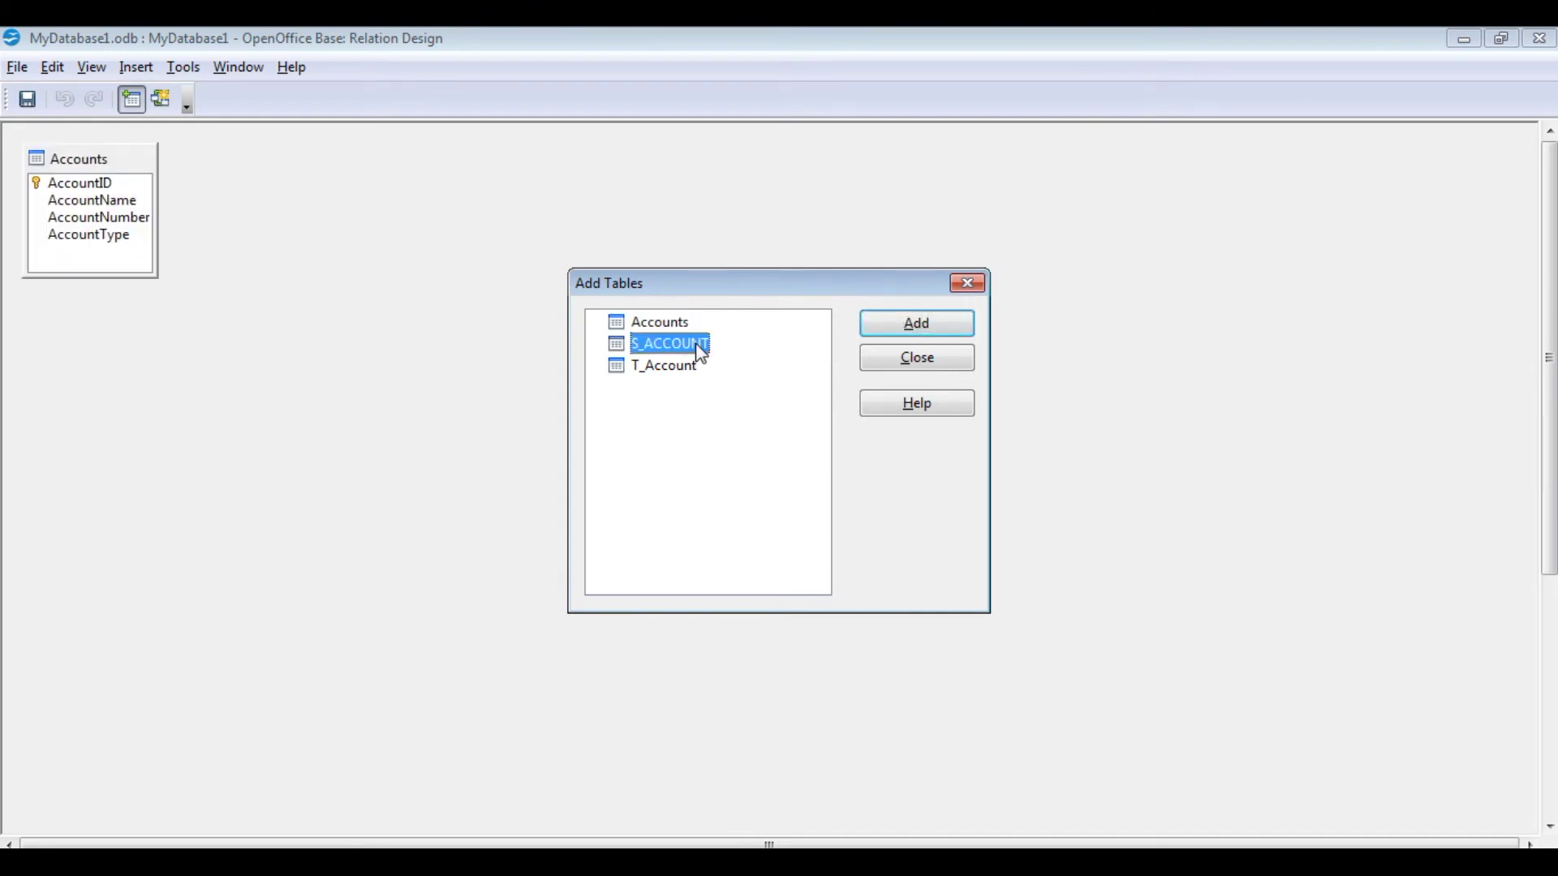
left_click(918, 325)
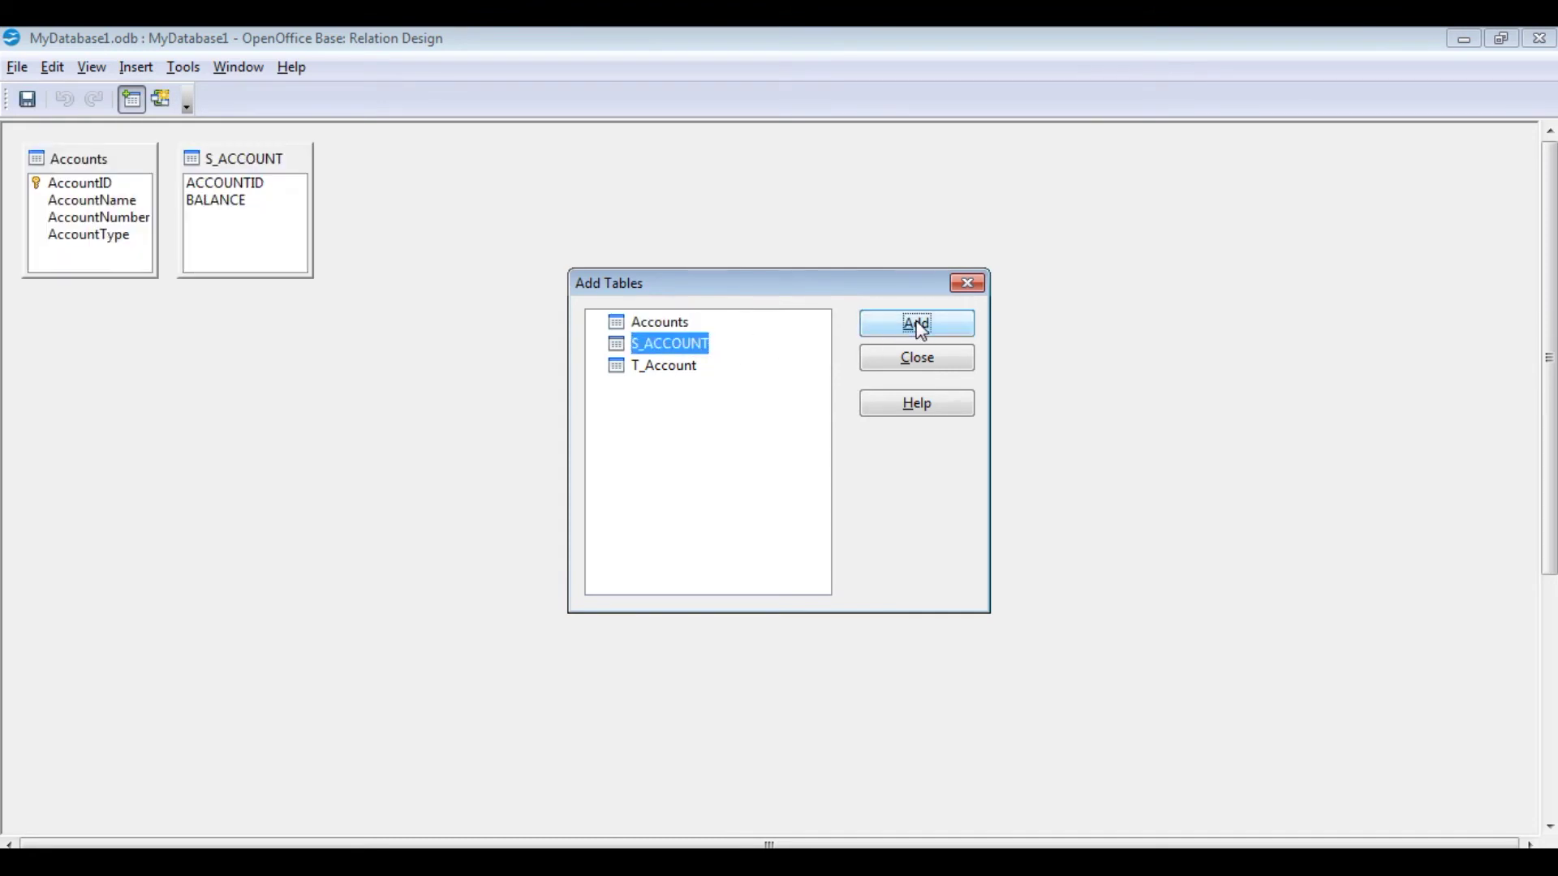
left_click(967, 284)
Place S_ACCOUNT well away from Accounts and relate the AccountID field of Accounts to ACCOUNTID in S_ACCOUNT.
left_click_drag(243, 156, 113, 190)
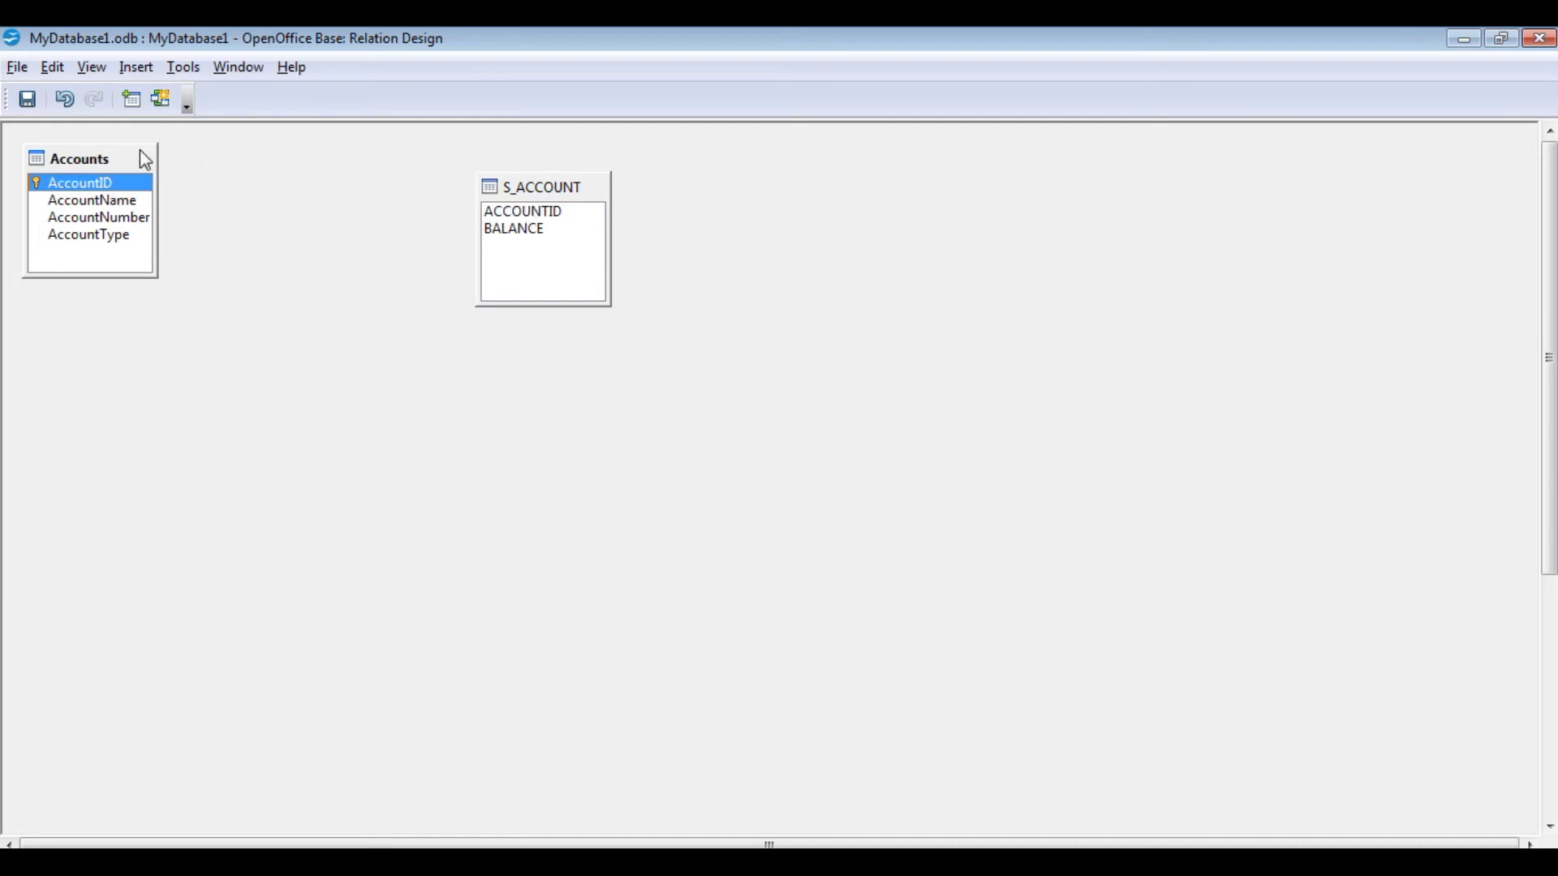
left_click_drag(118, 182, 814, 192)
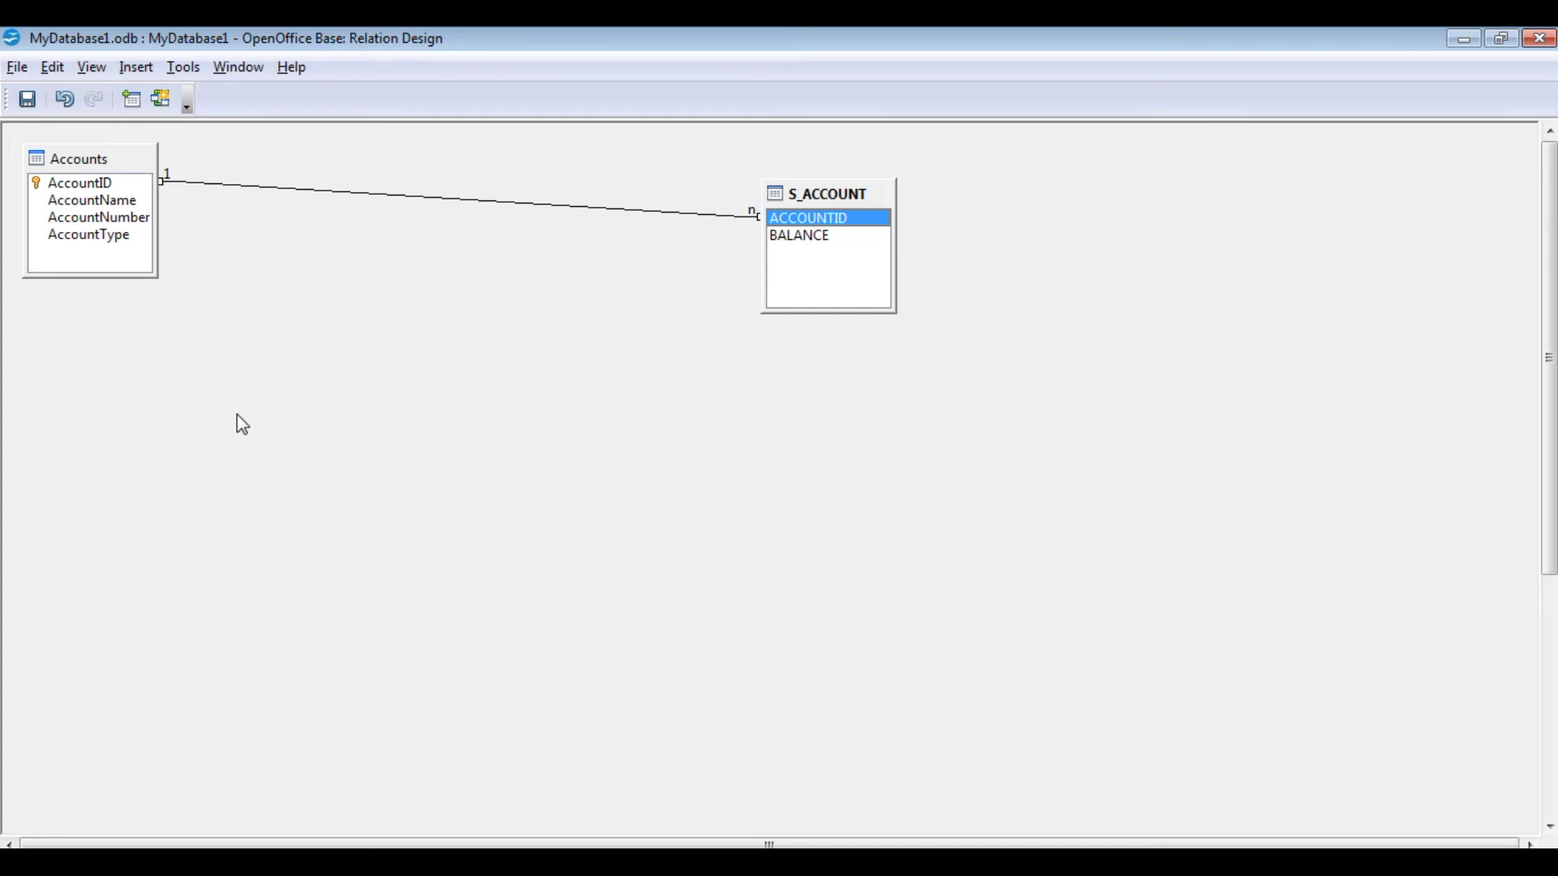
left_click(349, 194)
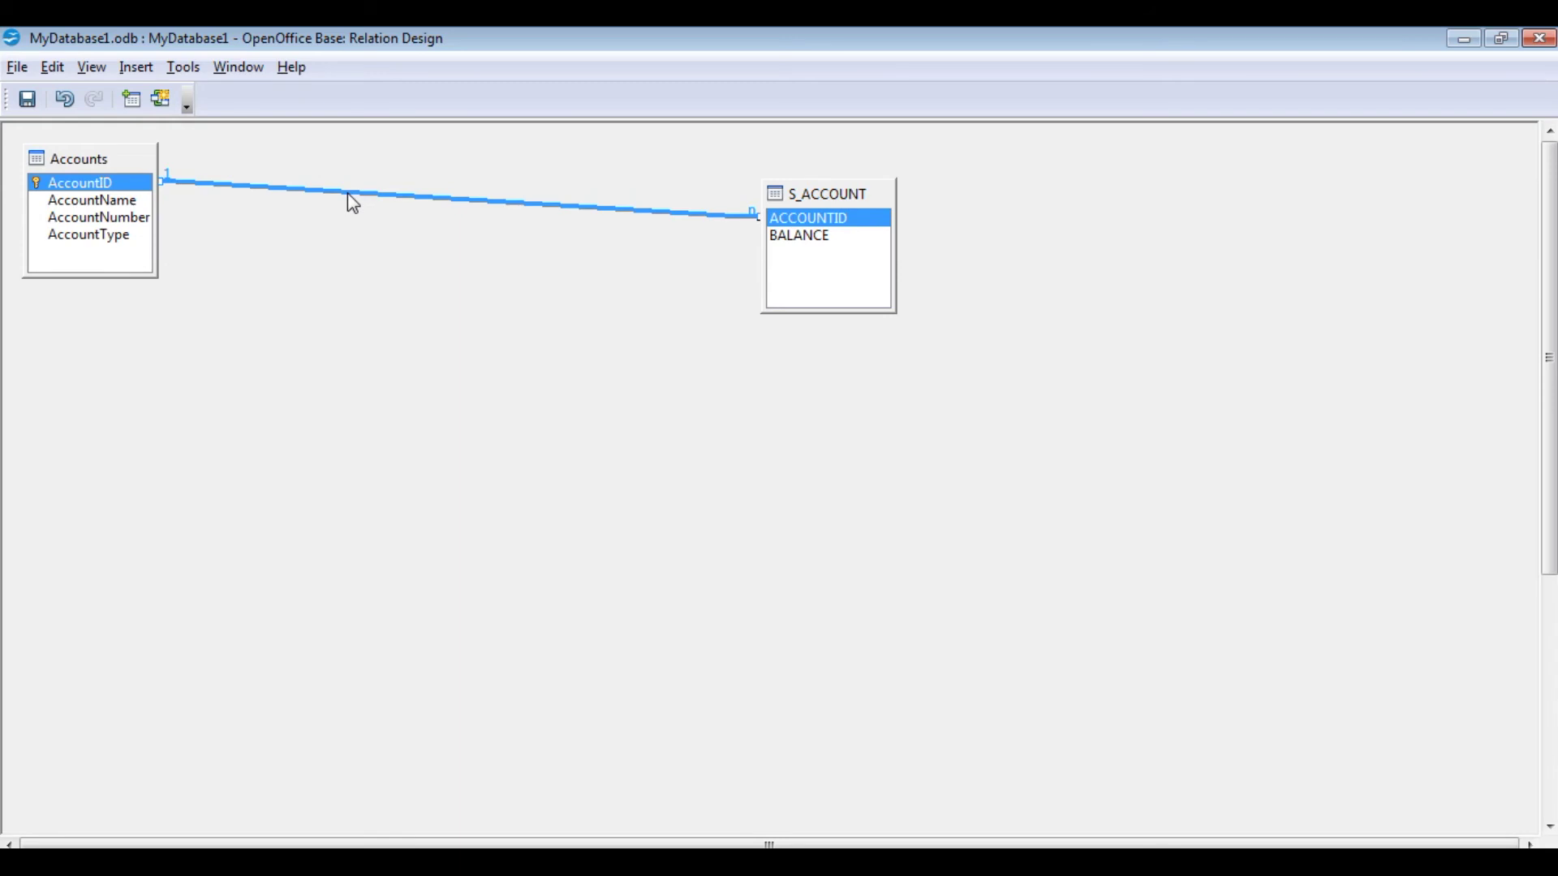
left_click(426, 342)
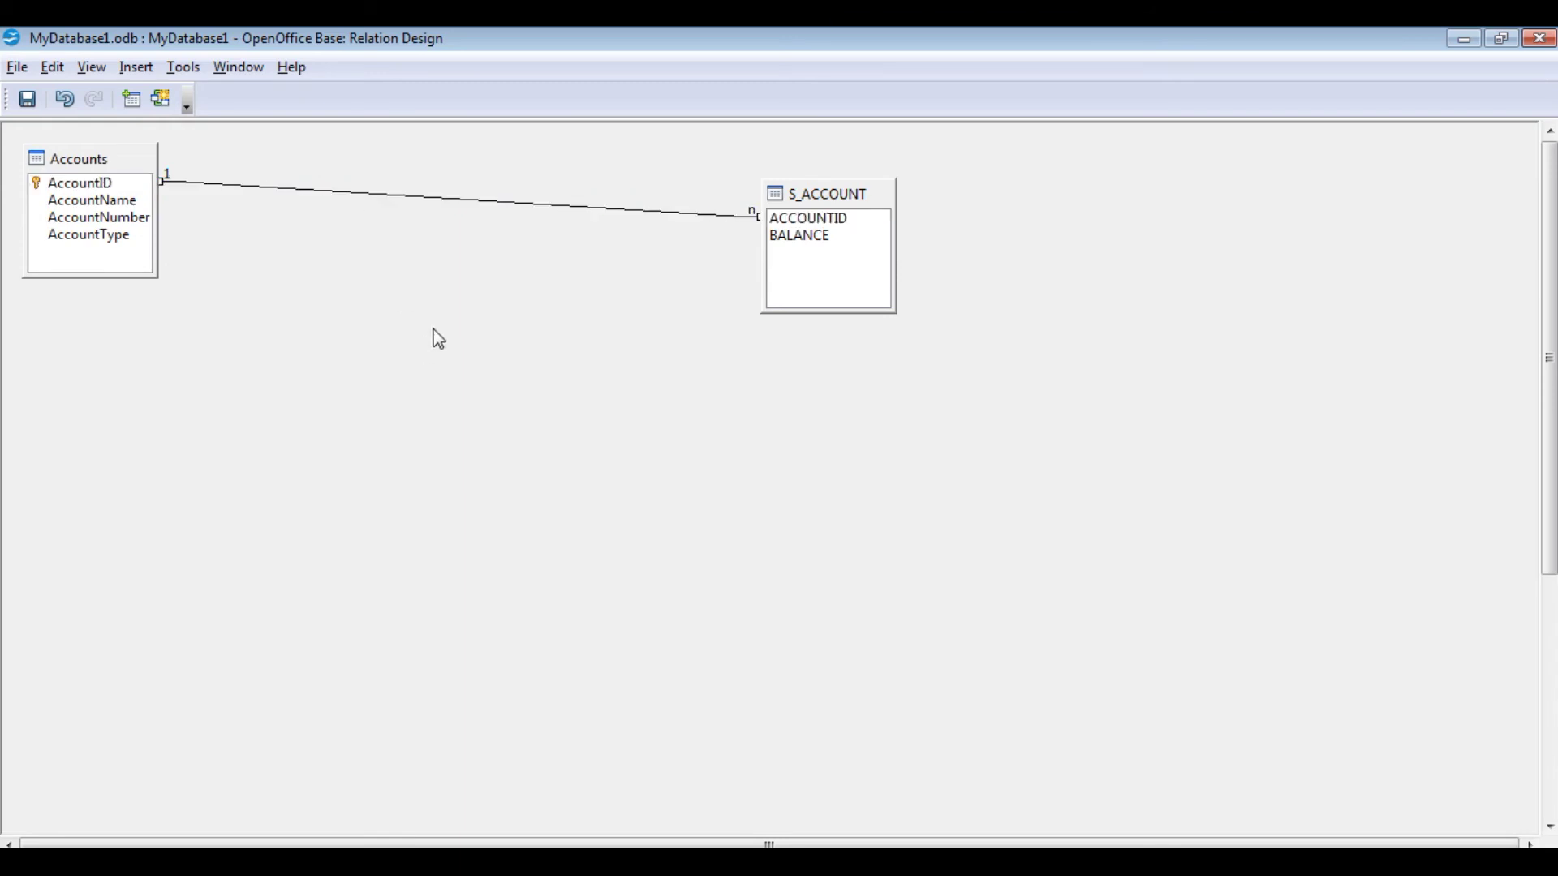
Delete the relation between Accounts and S_ACCOUNT, then delete S_ACCOUNT from the relation design.
right_click(462, 211)
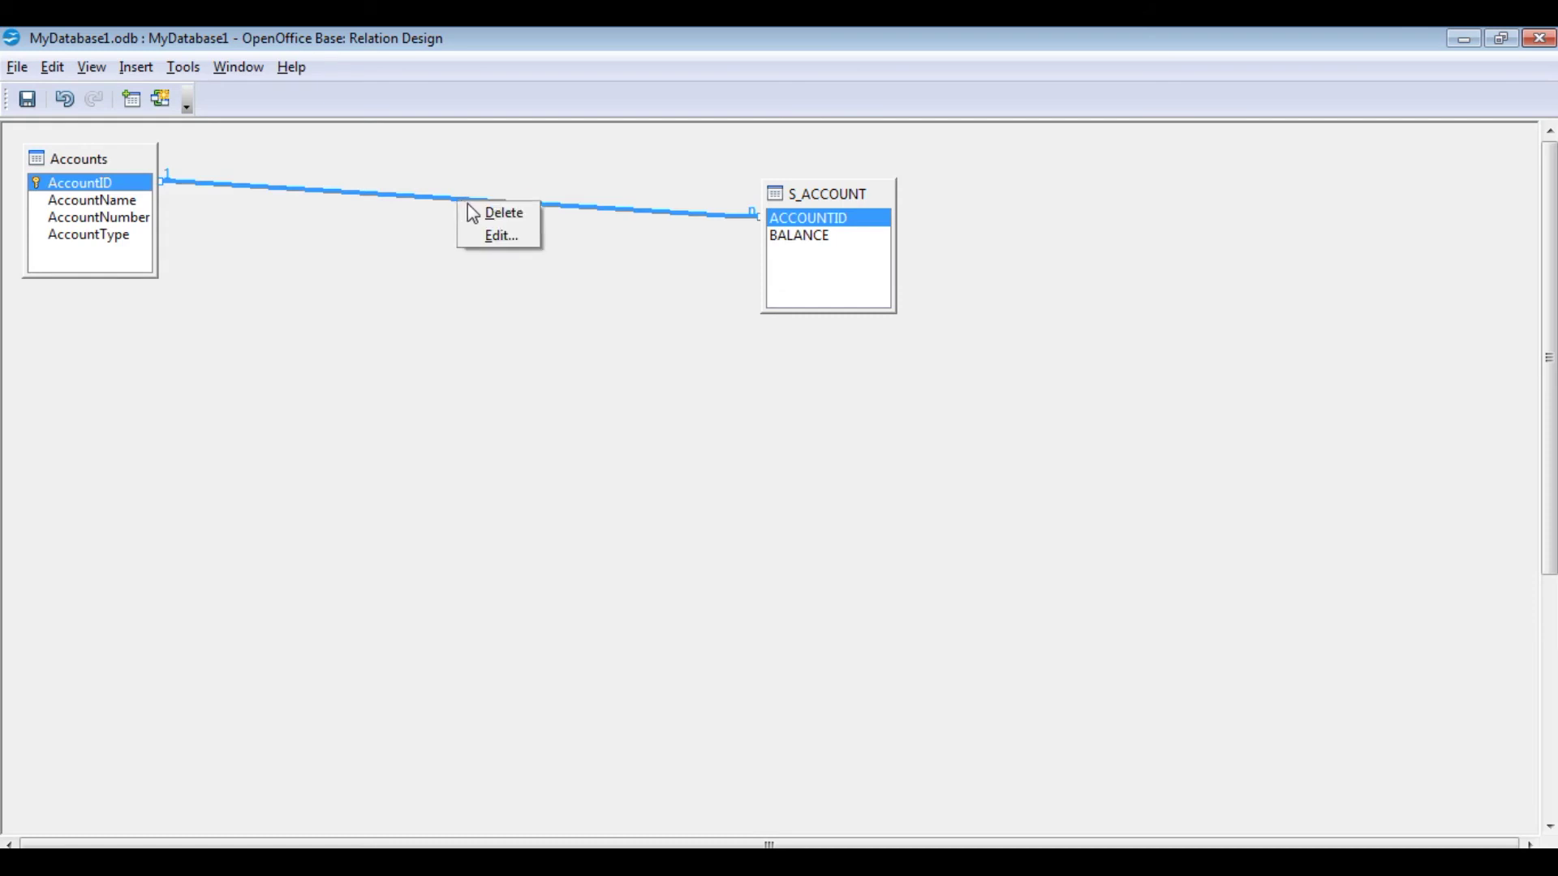
left_click(477, 217)
left_click(831, 201)
key("Delete")
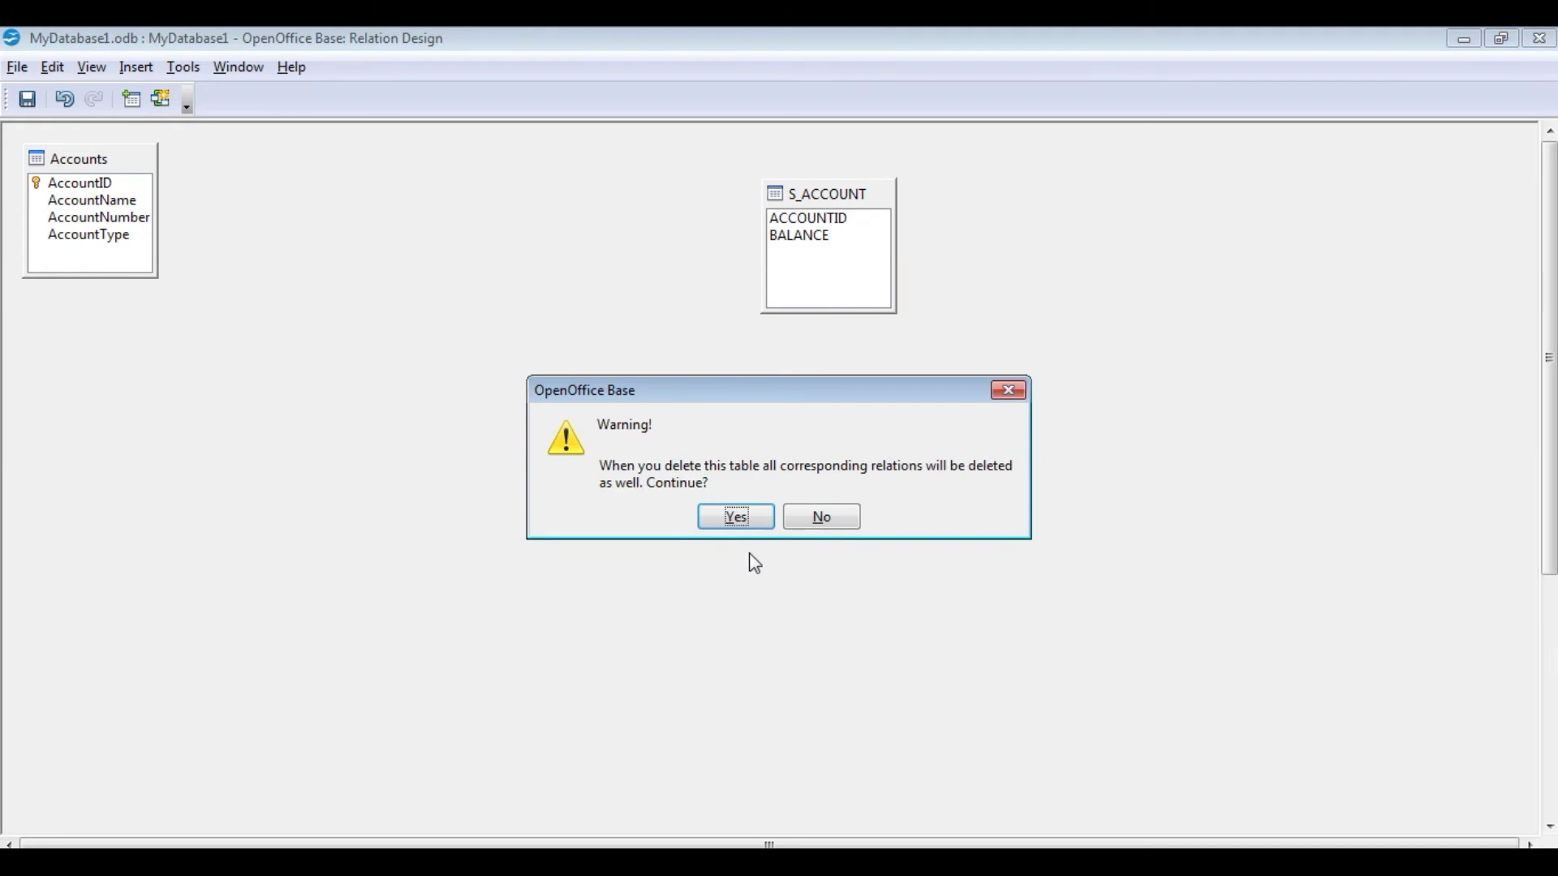
left_click(736, 518)
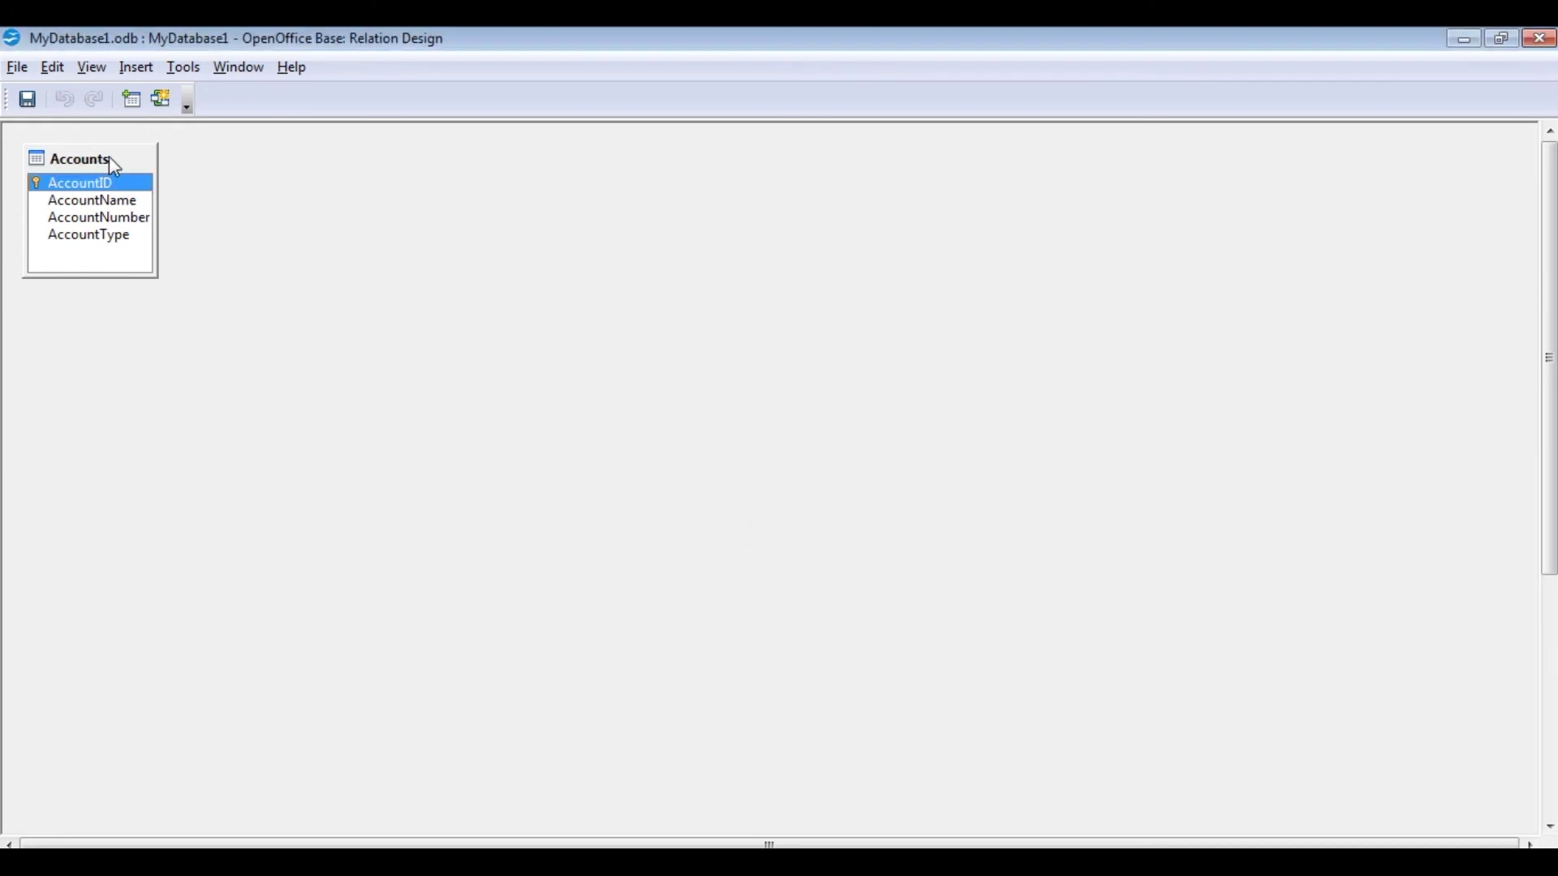
Delete the remaining Accounts table from the relation design, then save and close it.
key("Delete")
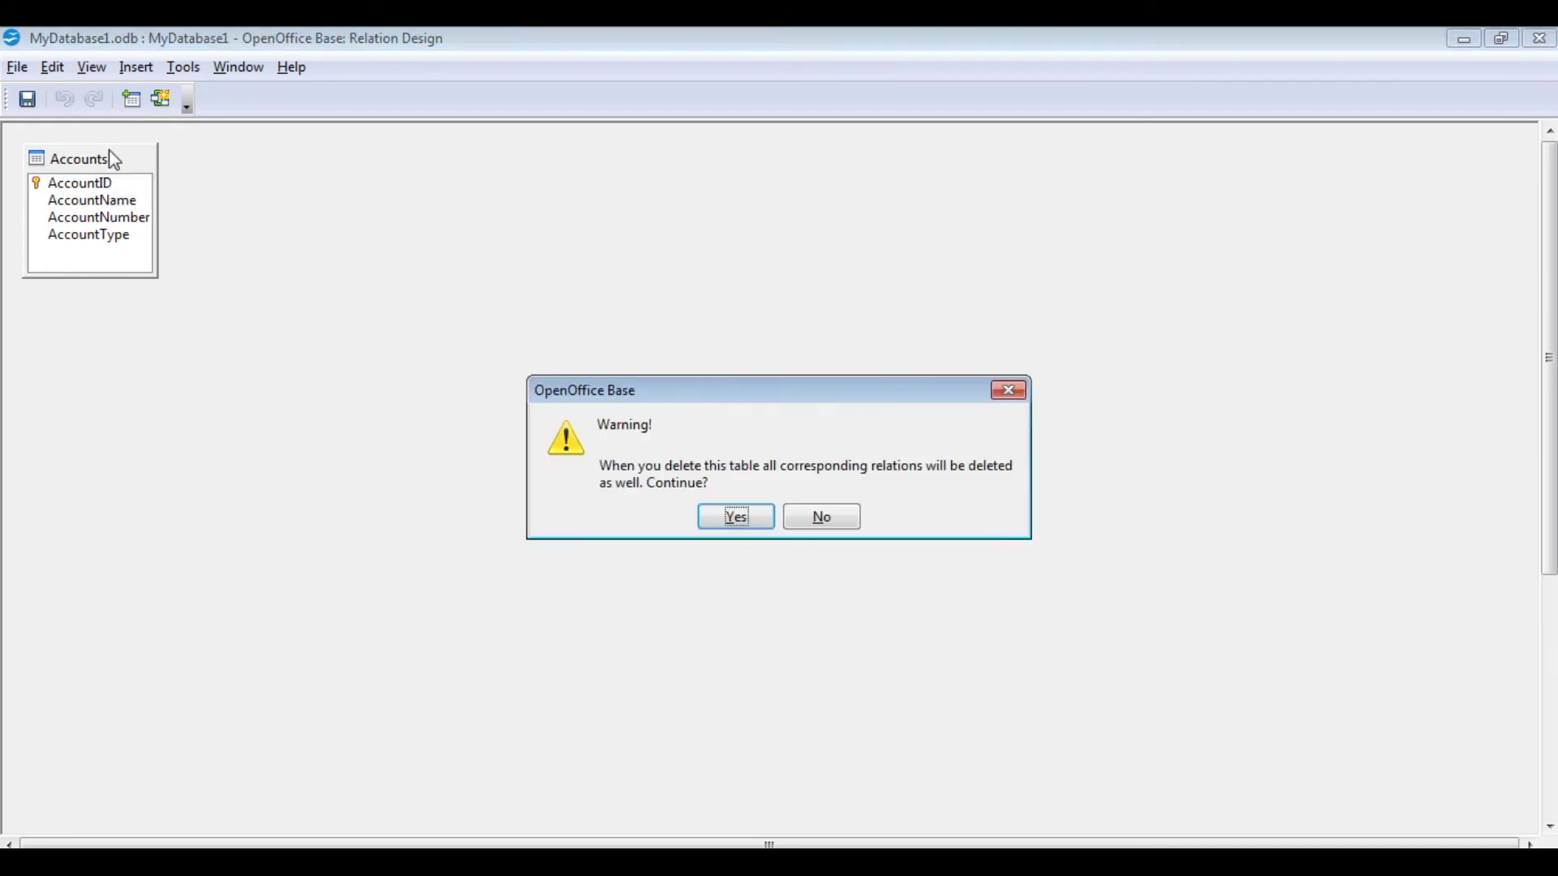
left_click(737, 517)
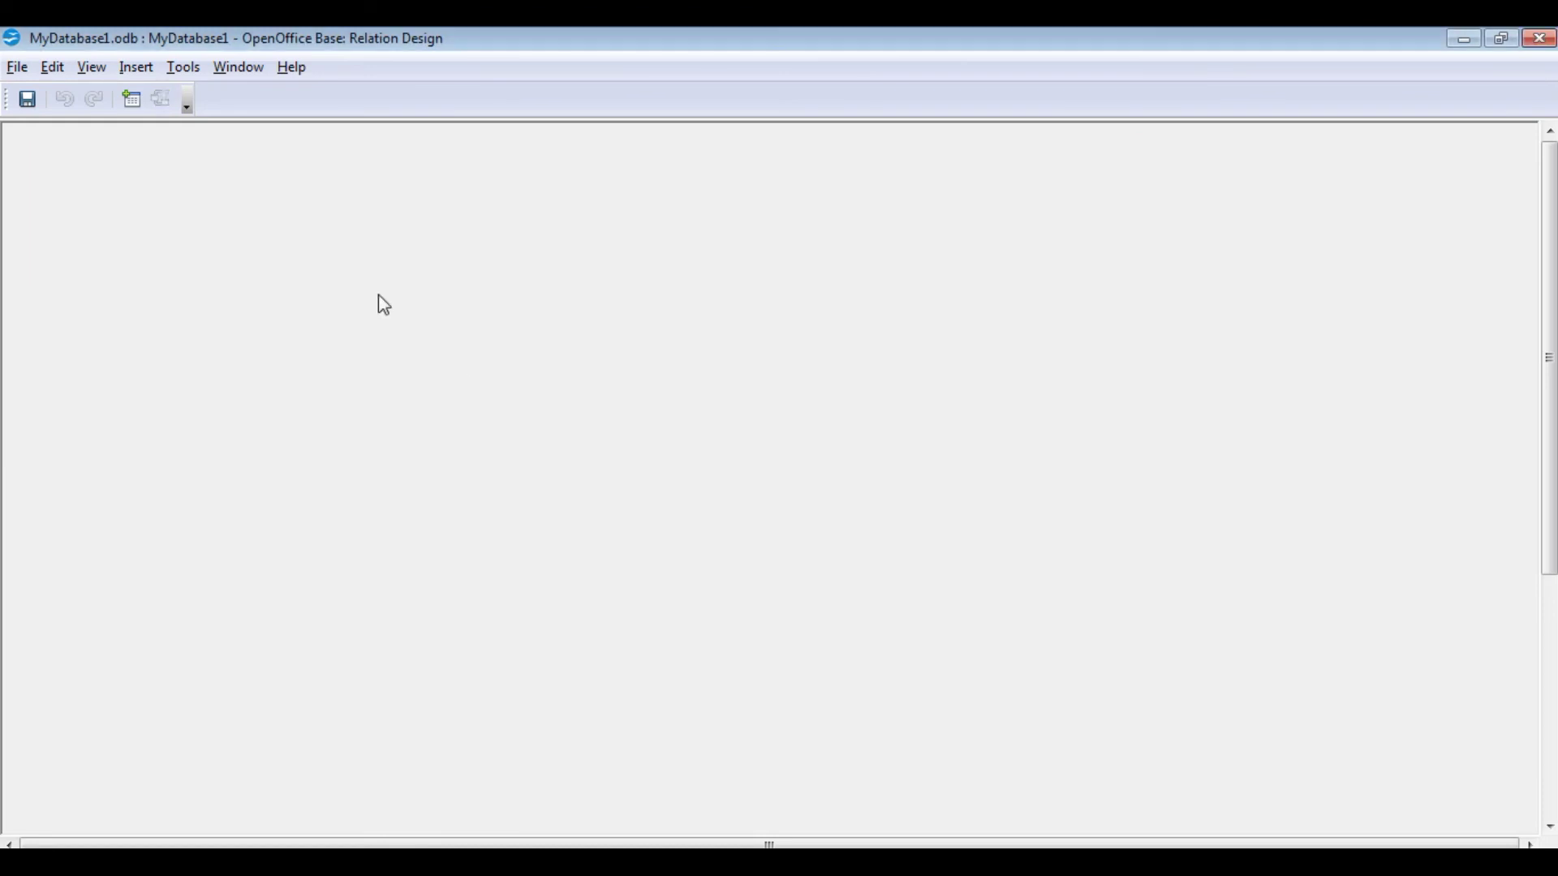
left_click(27, 107)
key("ctrl+w")
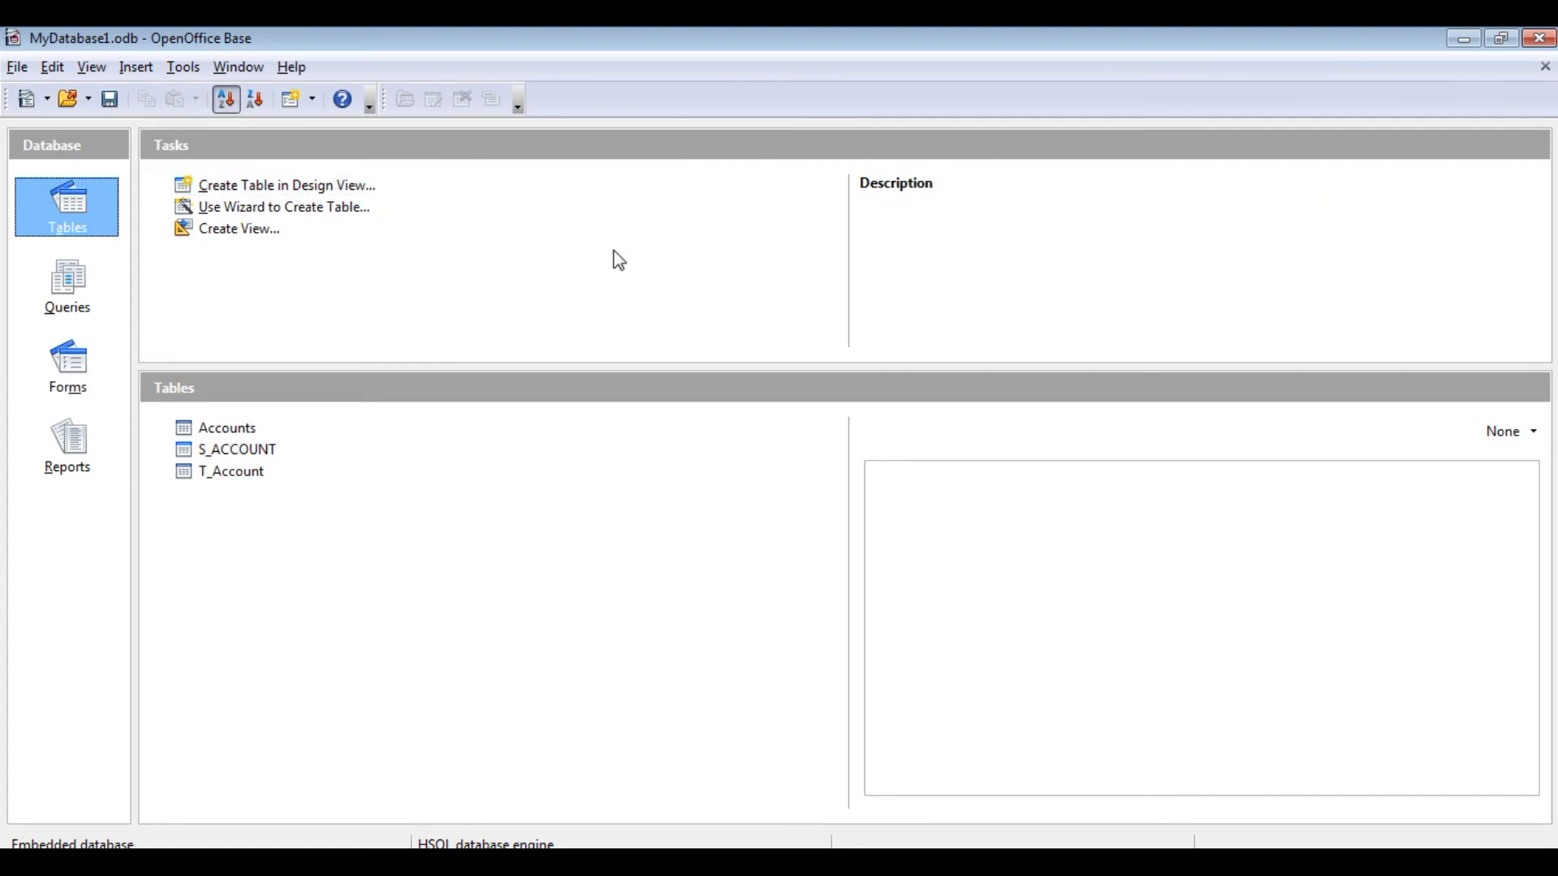
Start a new table in design view and define its first field as AccountID with the Integer type.
left_click(277, 190)
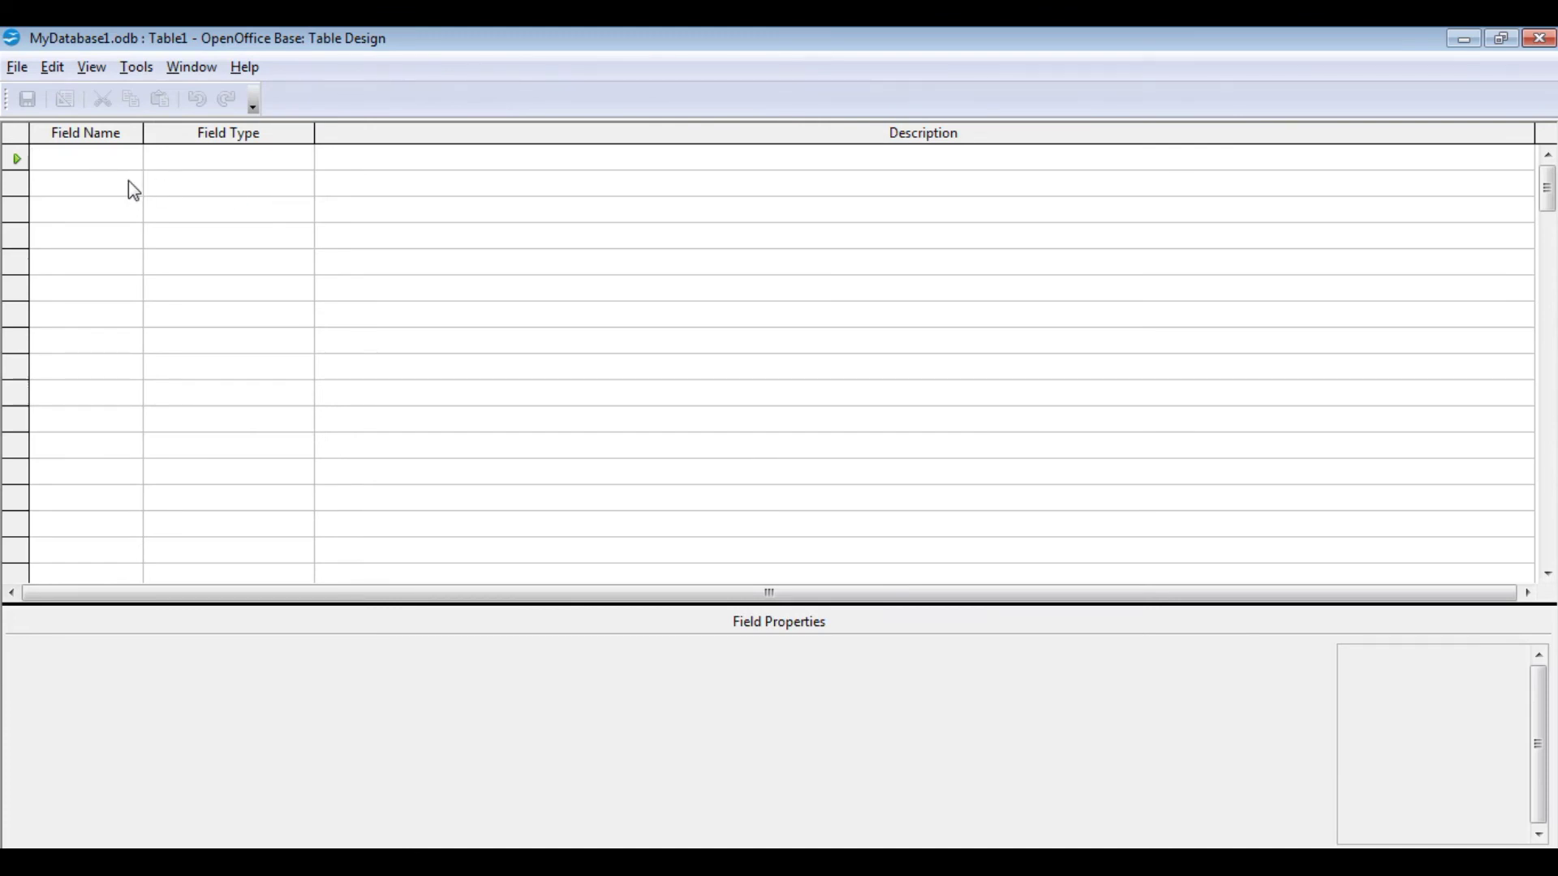
type("Account")
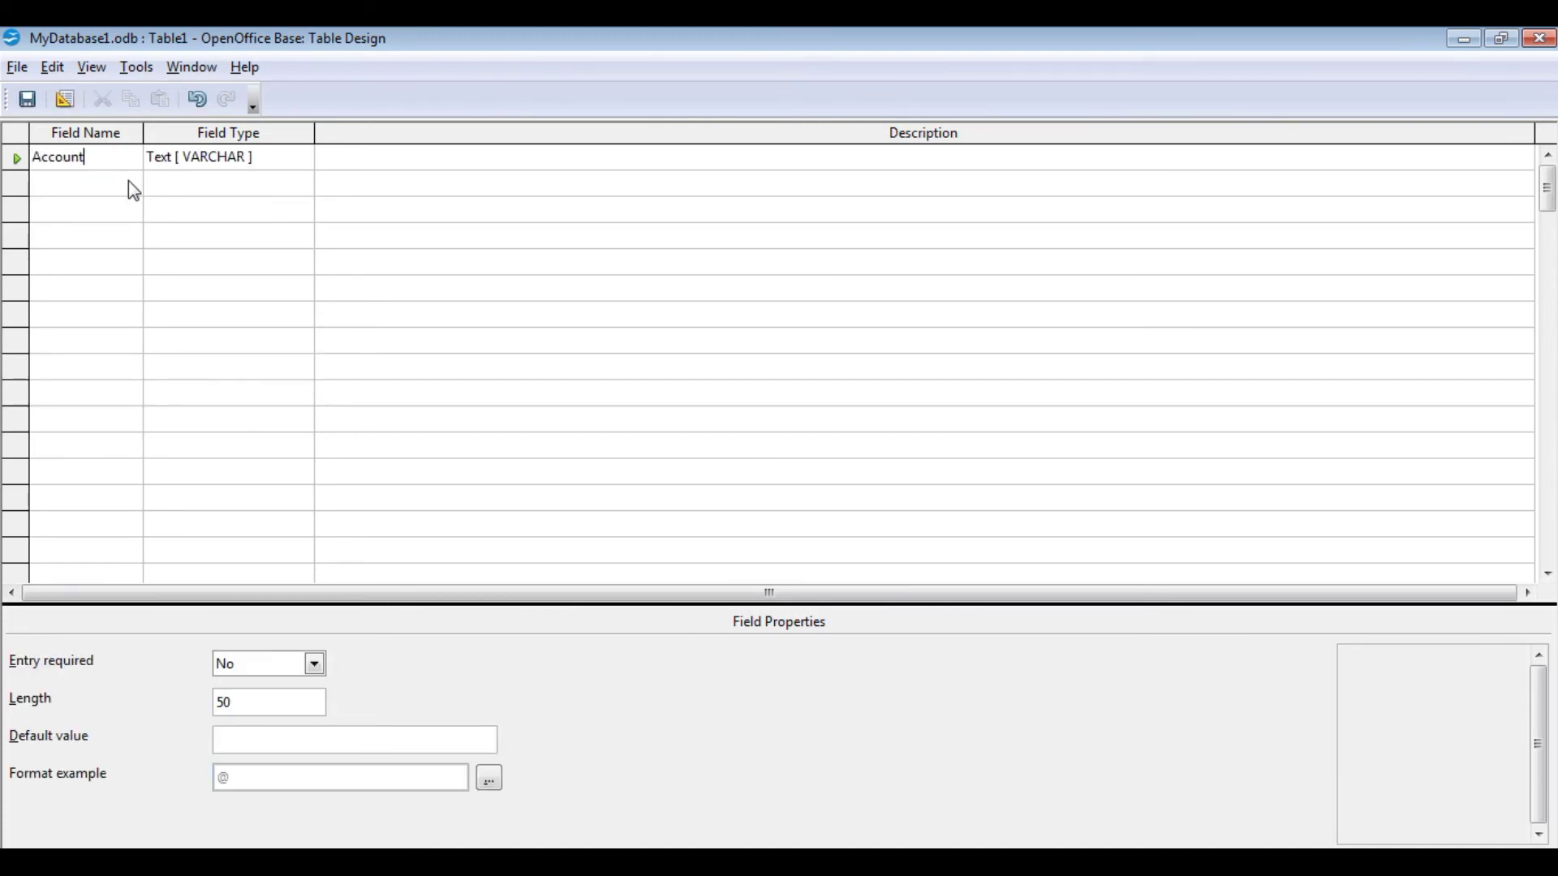
type("ID")
key("Tab")
key("i")
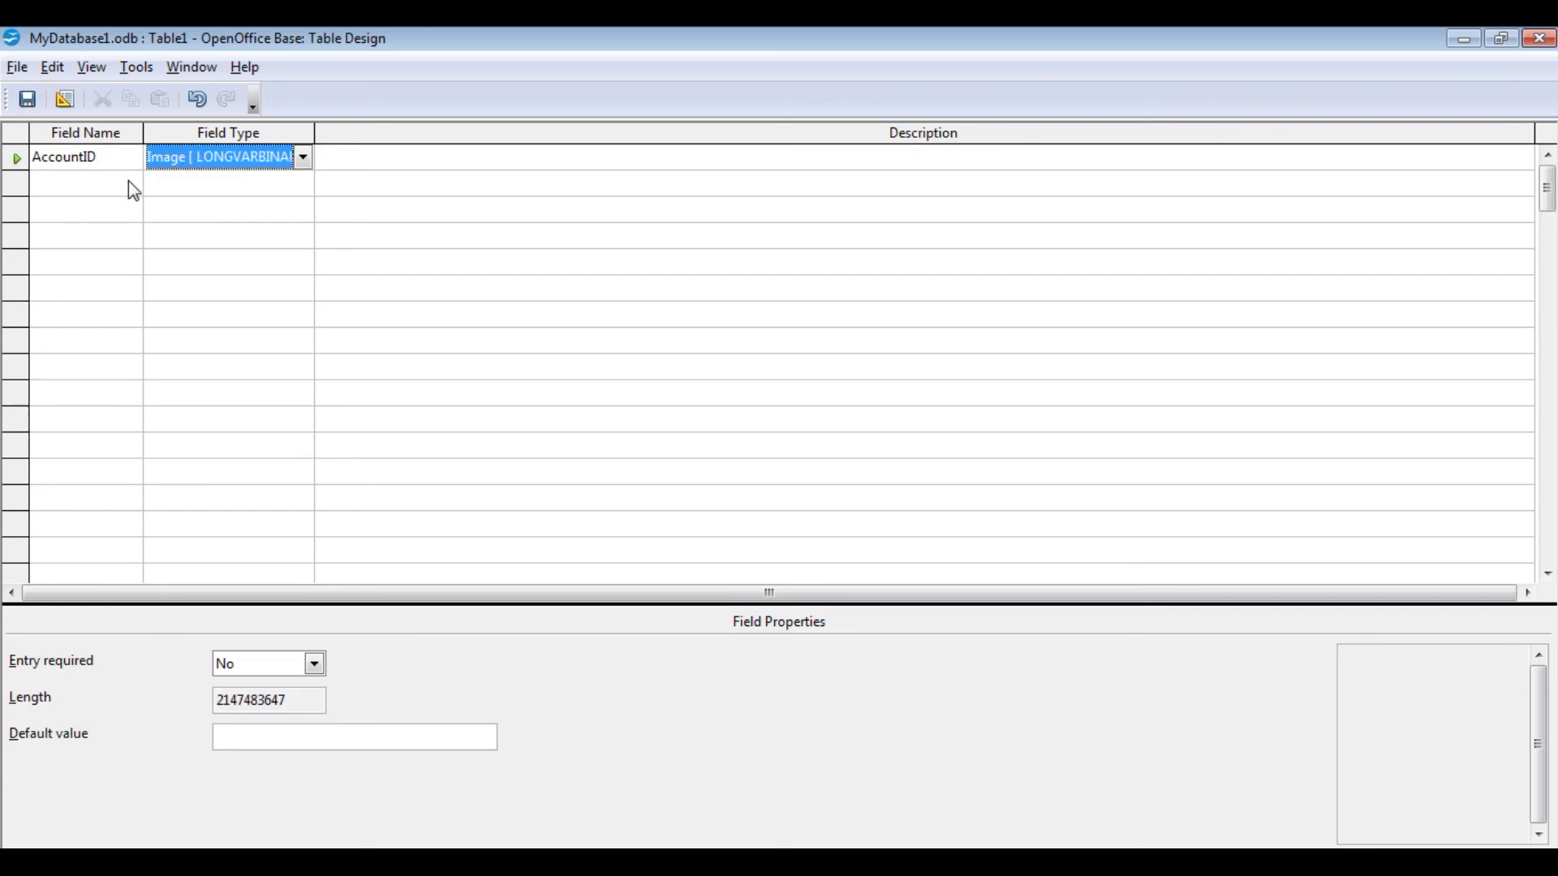
key("Tab")
left_click(193, 157)
left_click(215, 143)
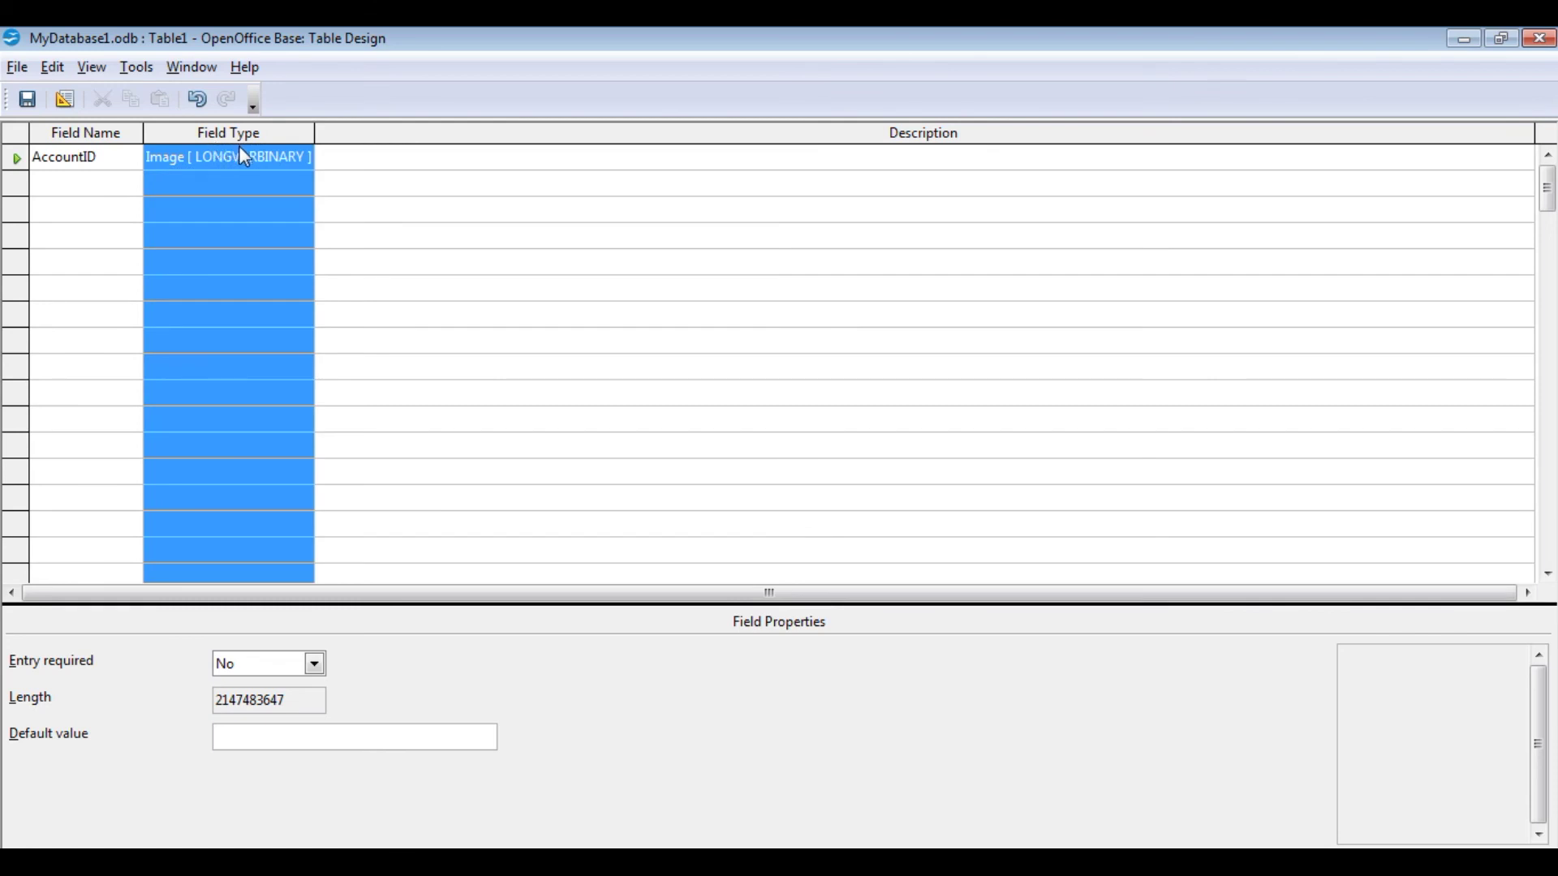
left_click(240, 149)
key("i")
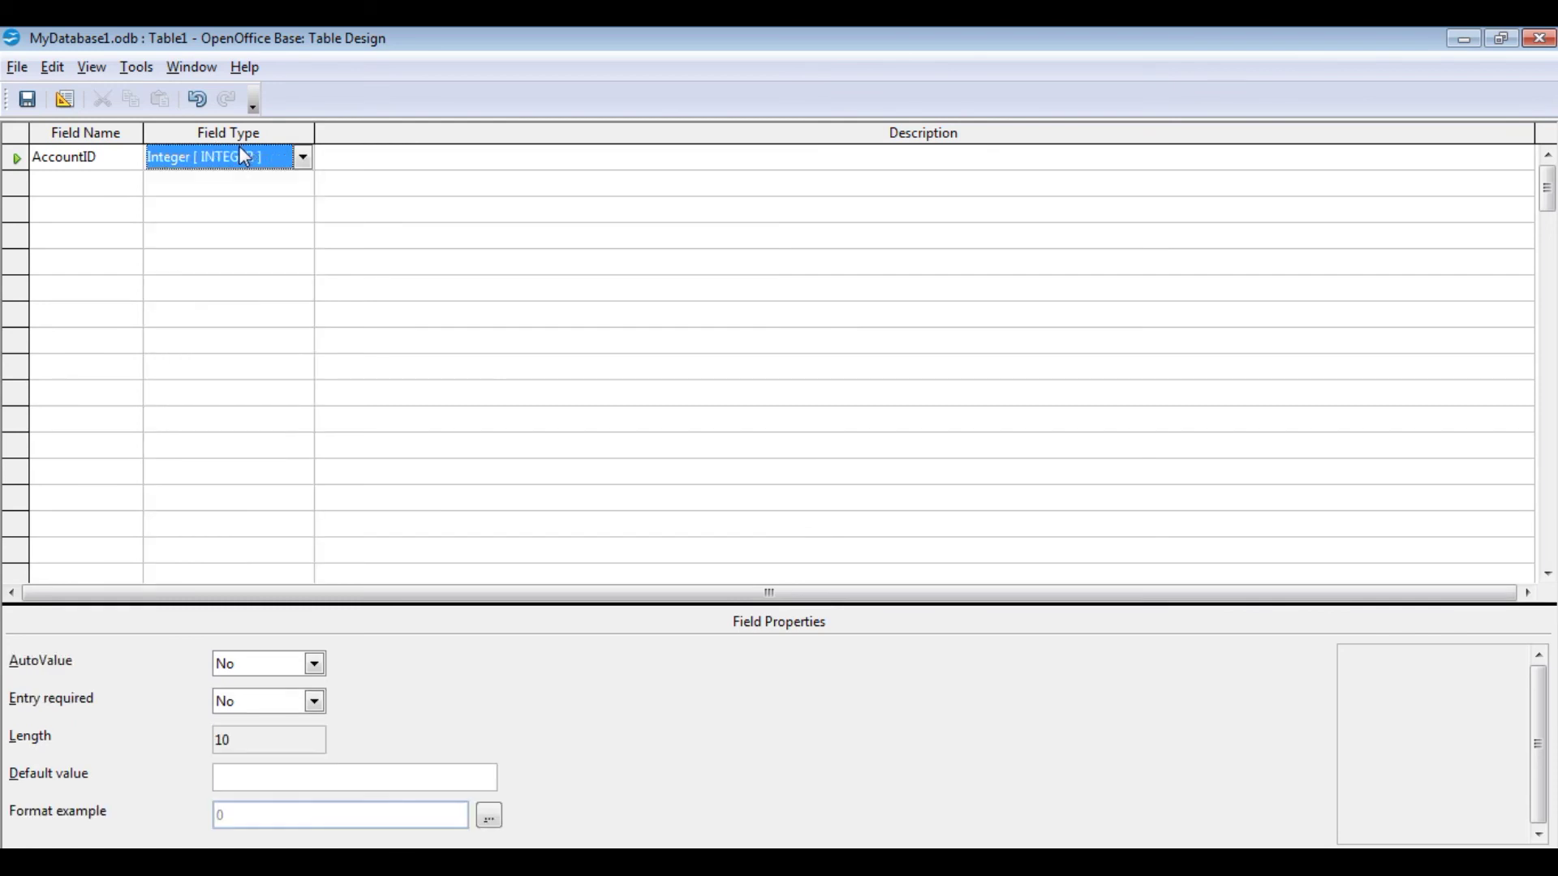
Add a second field named Balance with the Integer type.
left_click(93, 193)
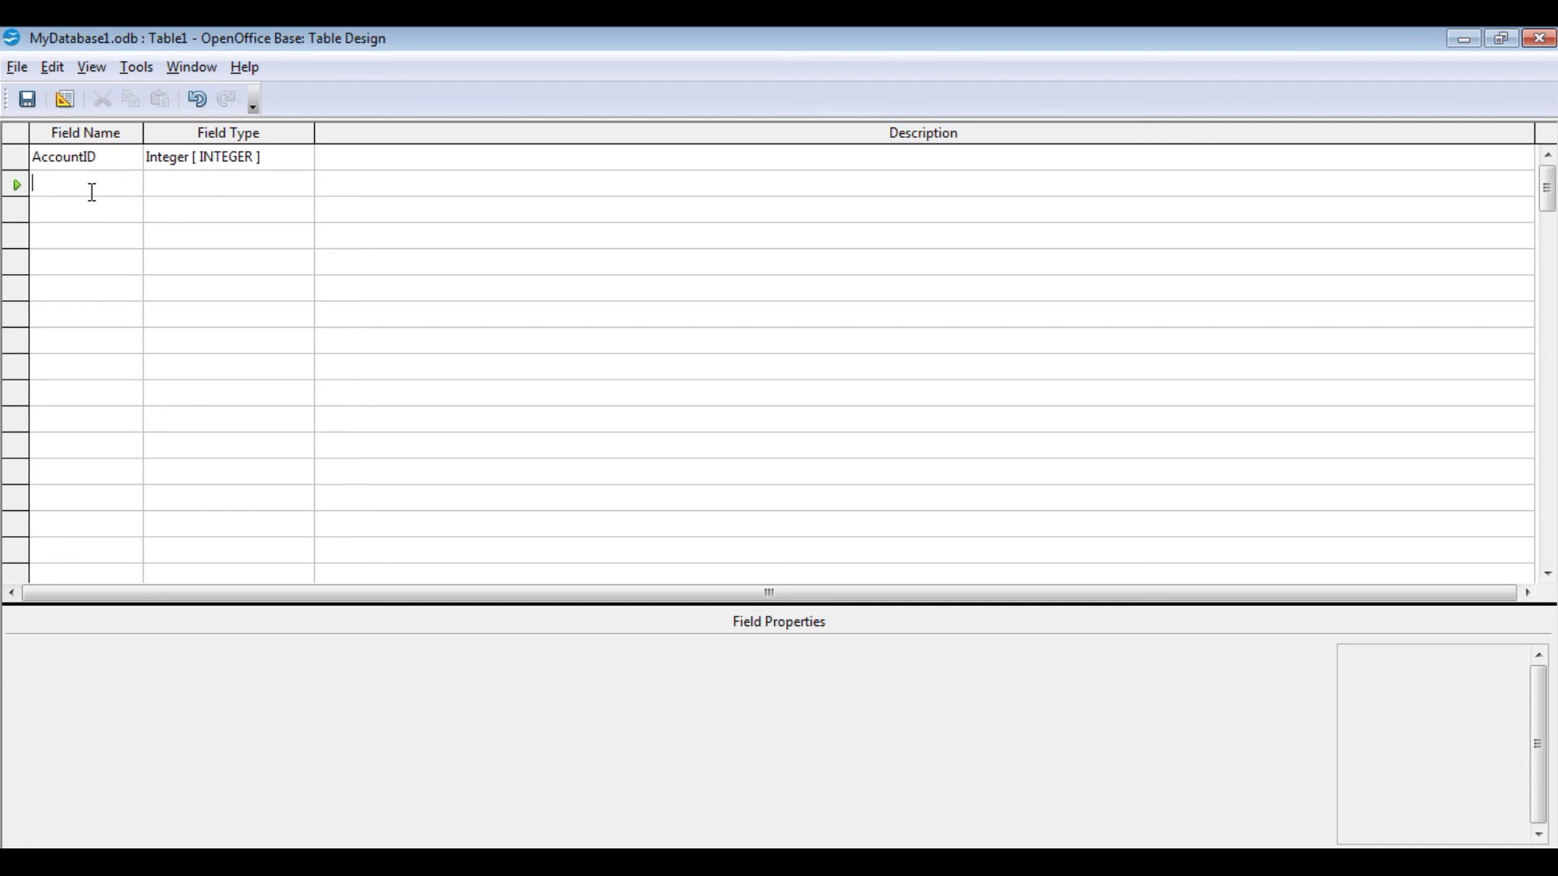
type("Balance")
key("Tab")
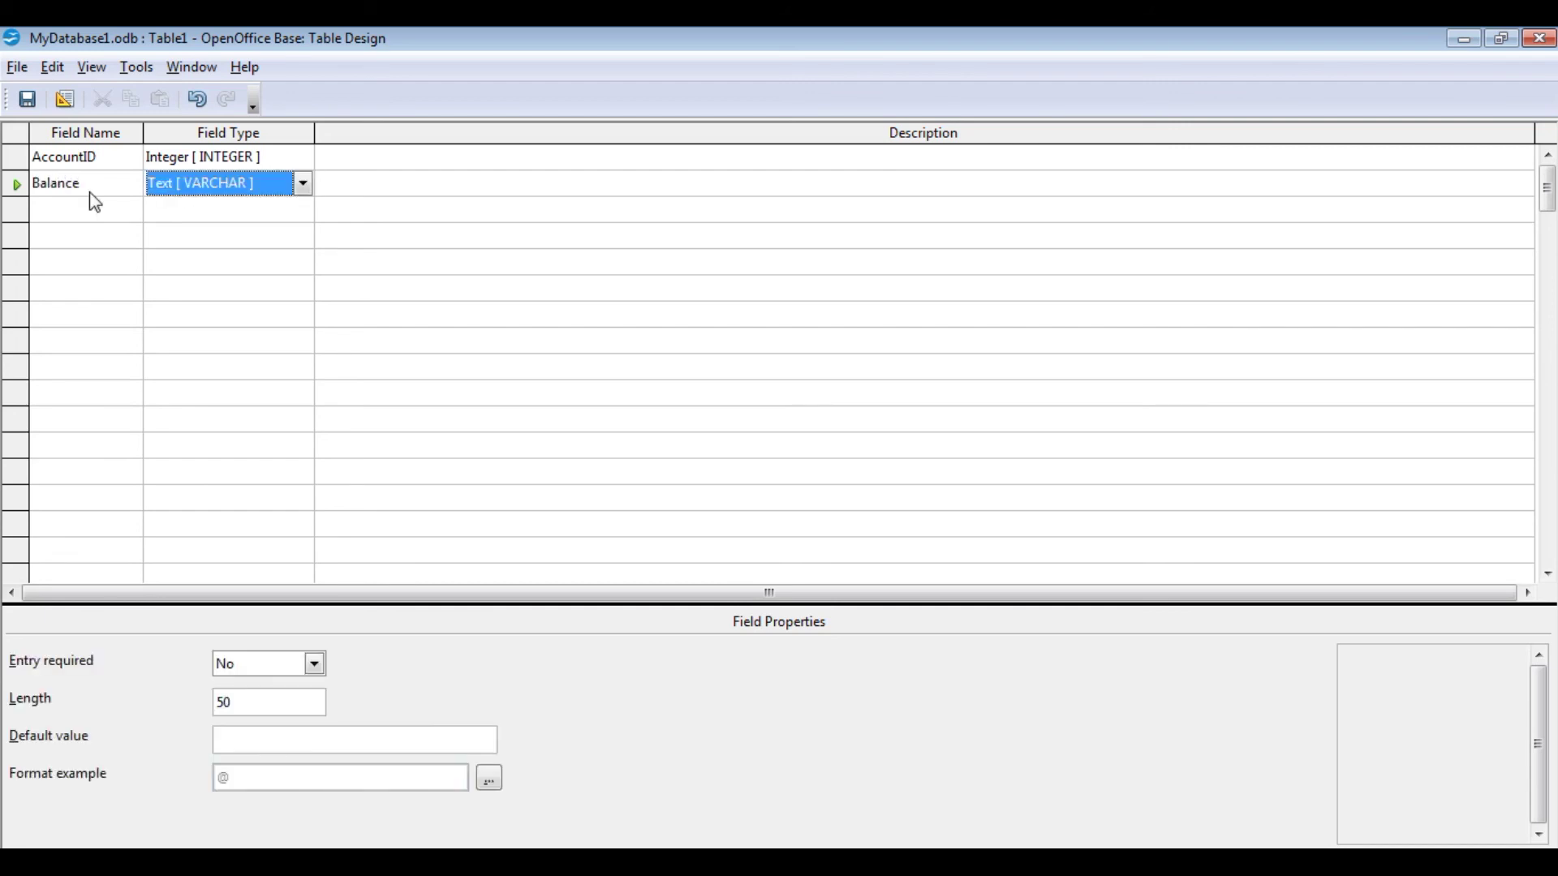
key("i")
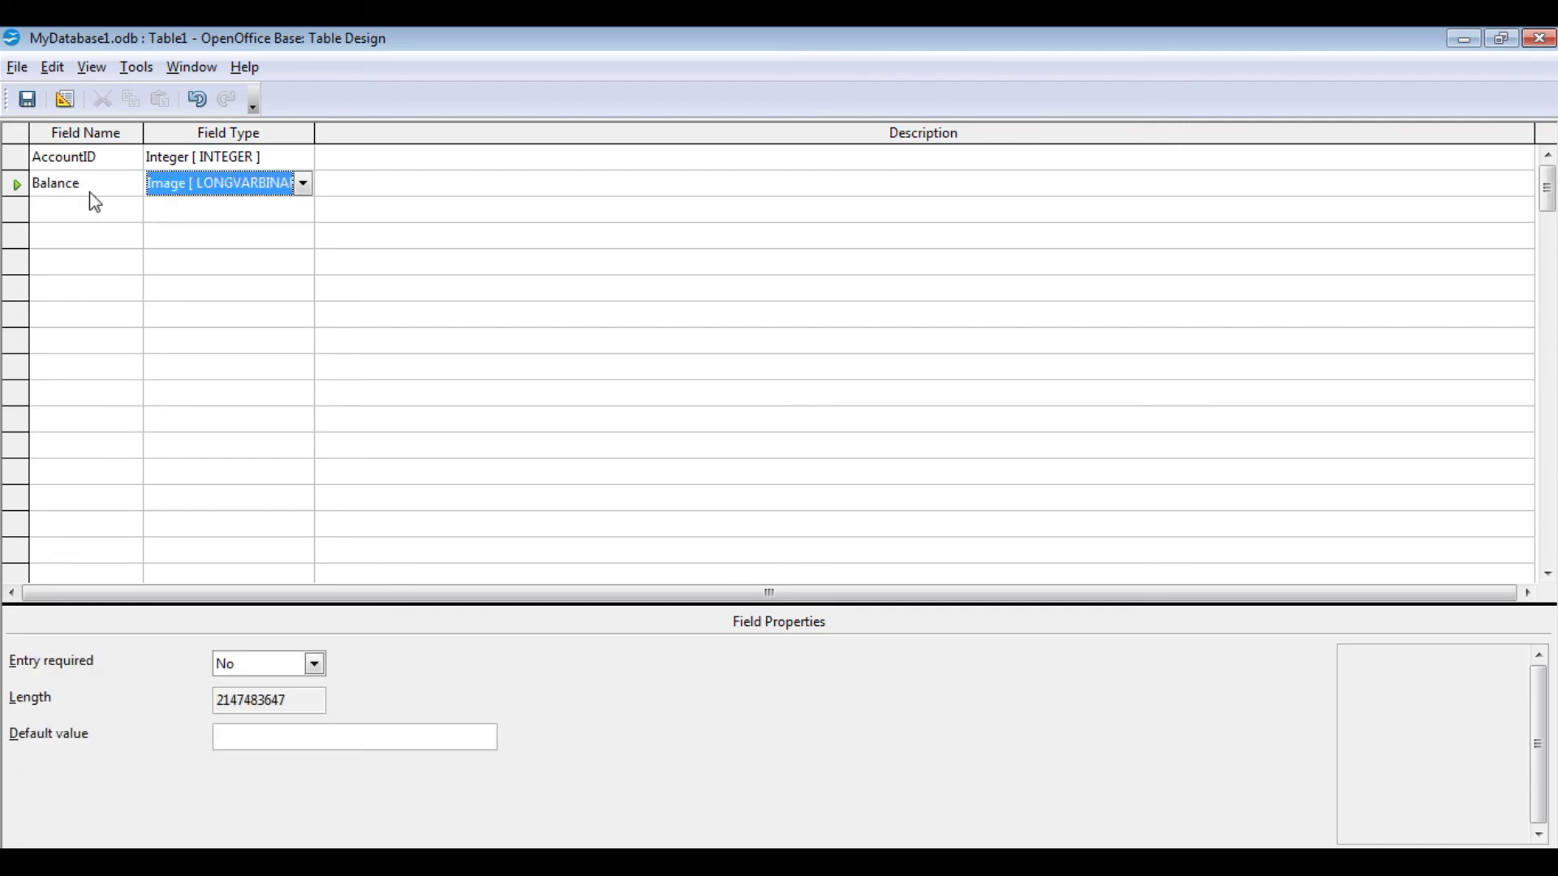
key("i")
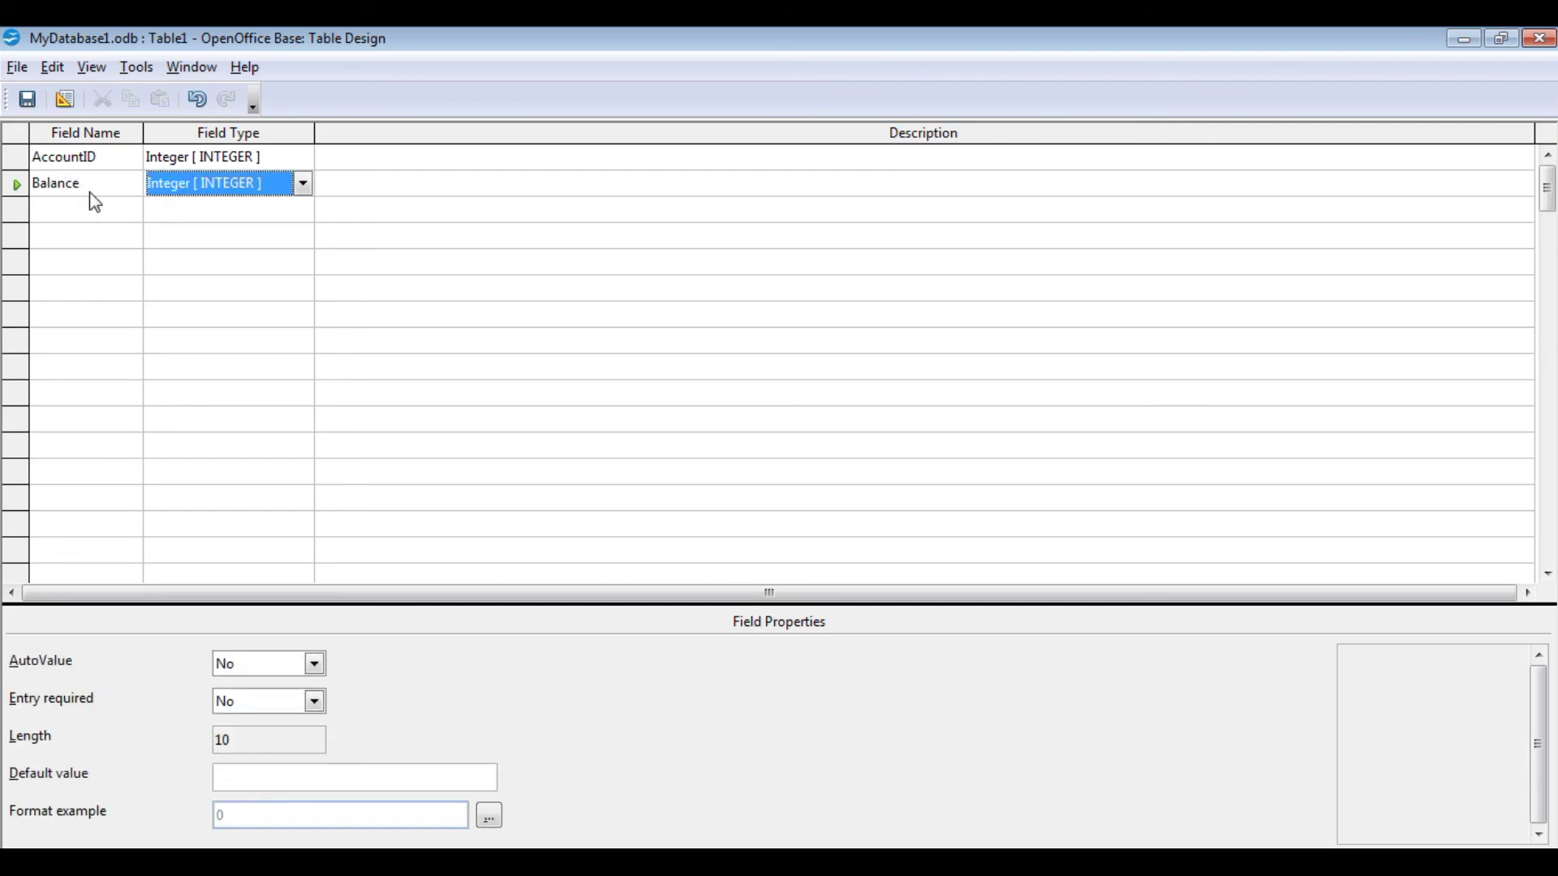
Save the new table as B_account without creating a primary key, then close its design.
left_click(27, 98)
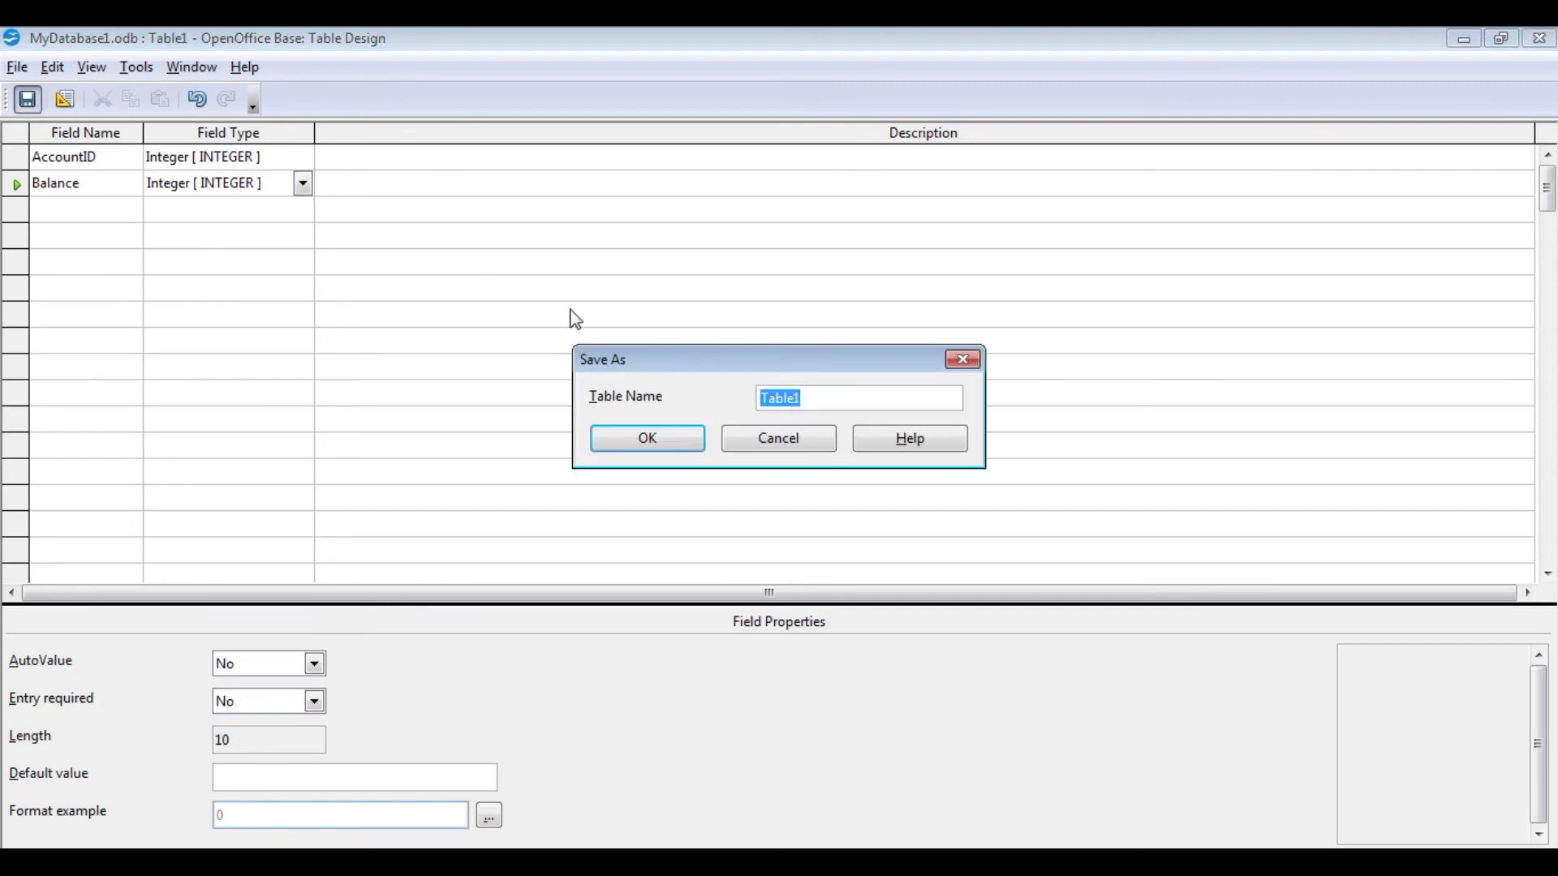
type("B_account")
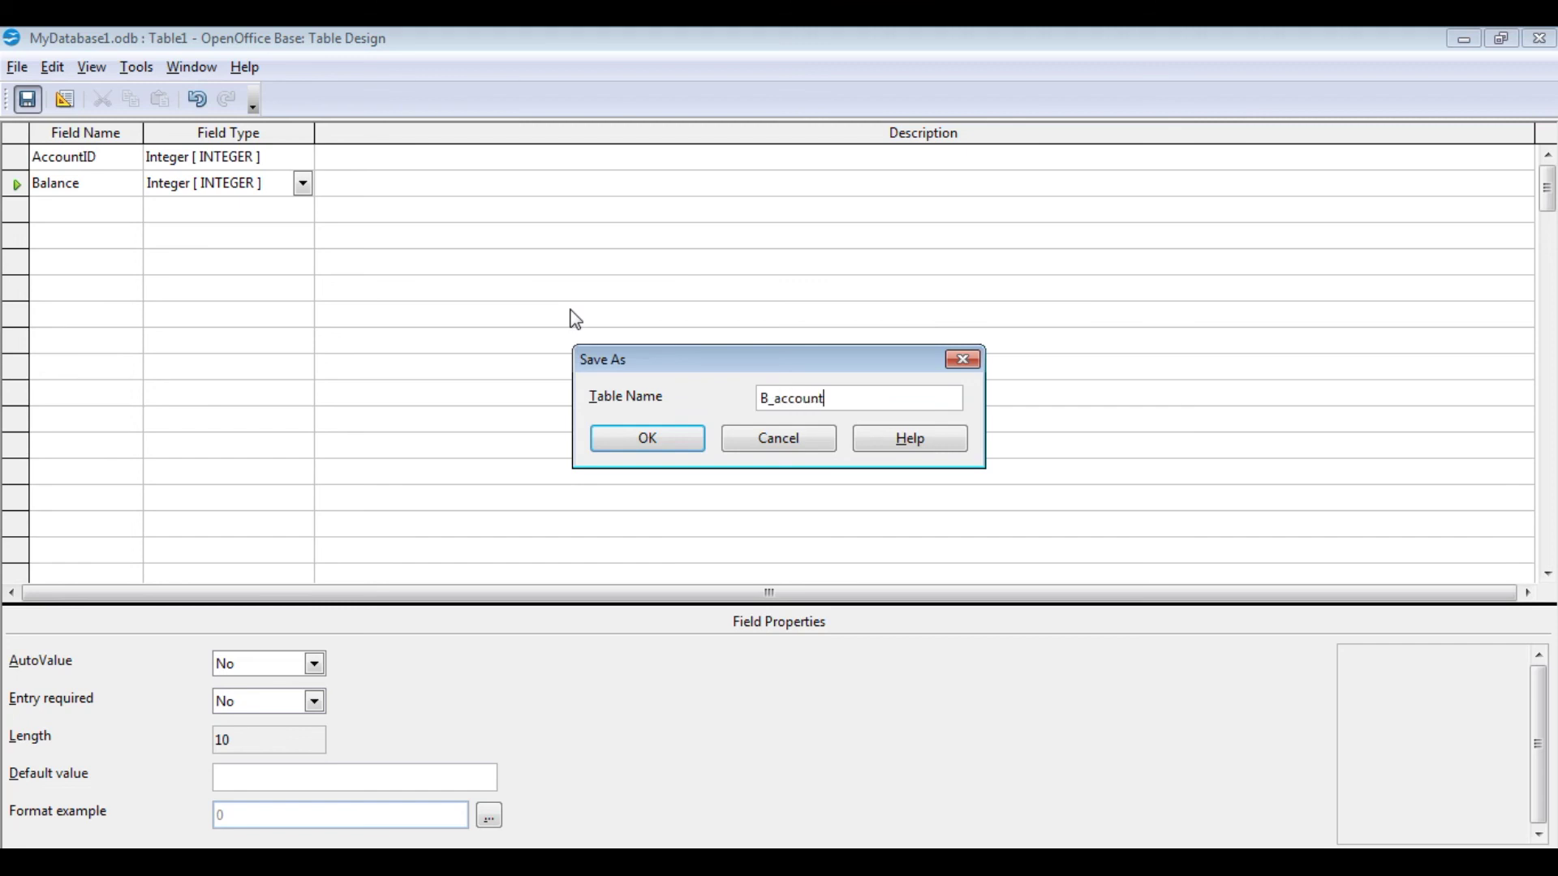
left_click(680, 456)
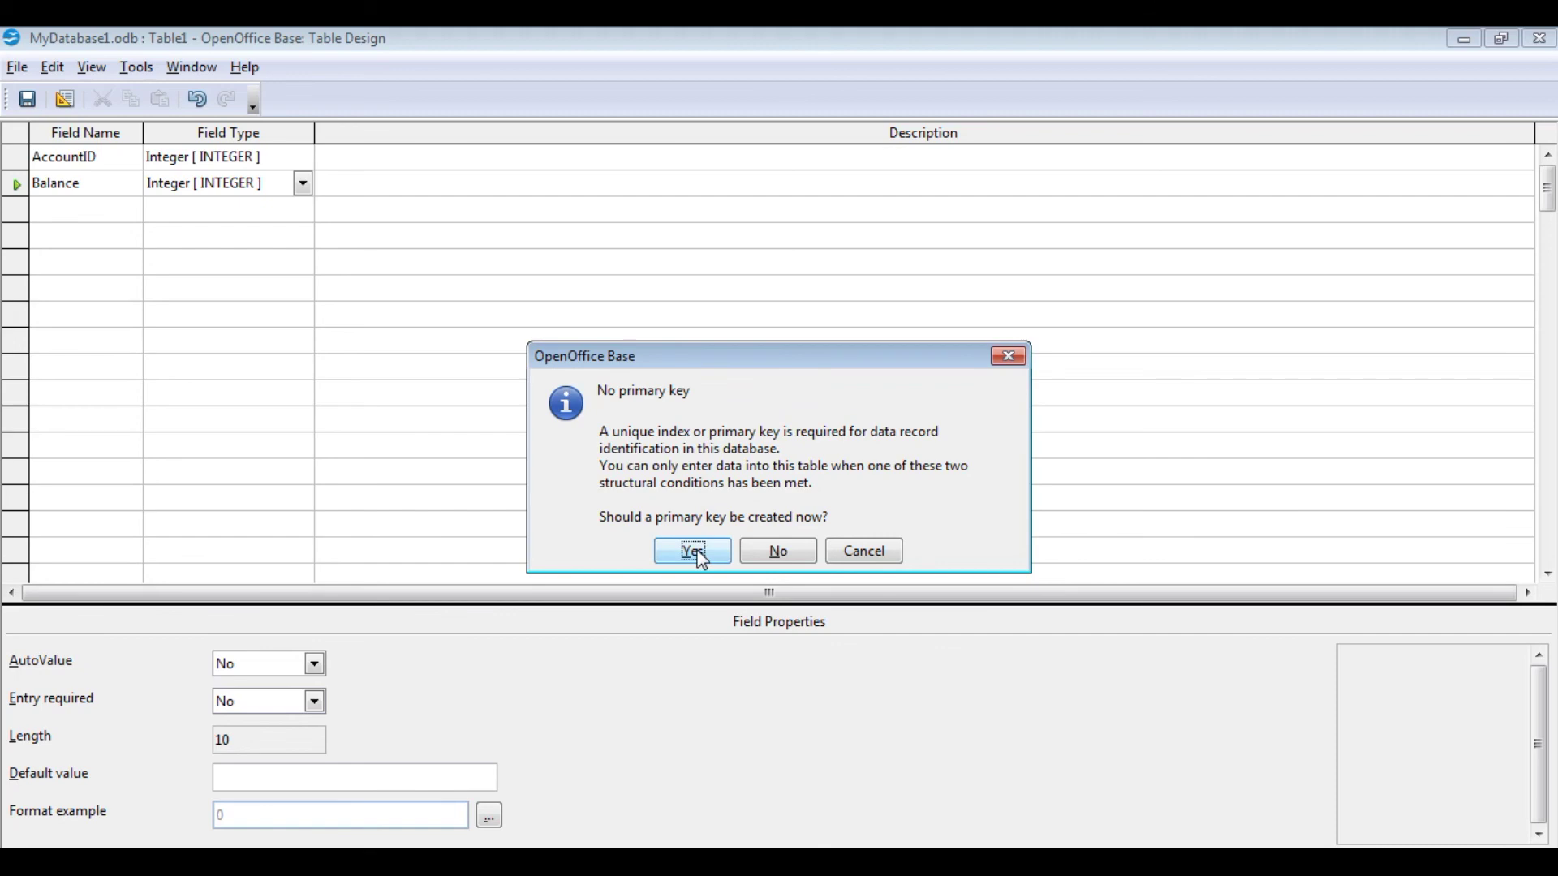
left_click(777, 552)
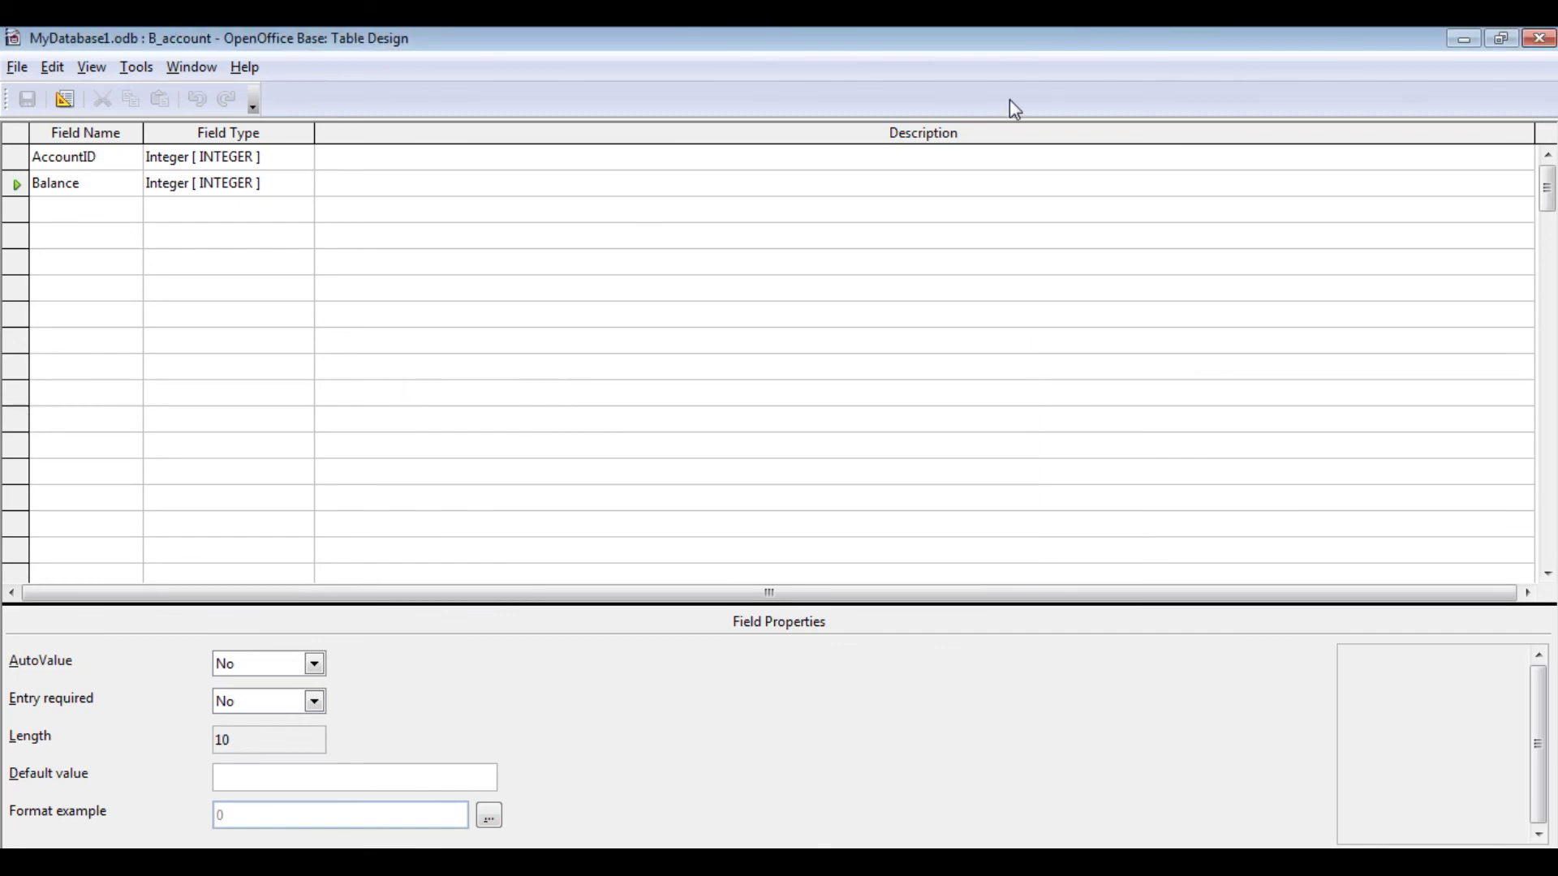
key("alt+F4")
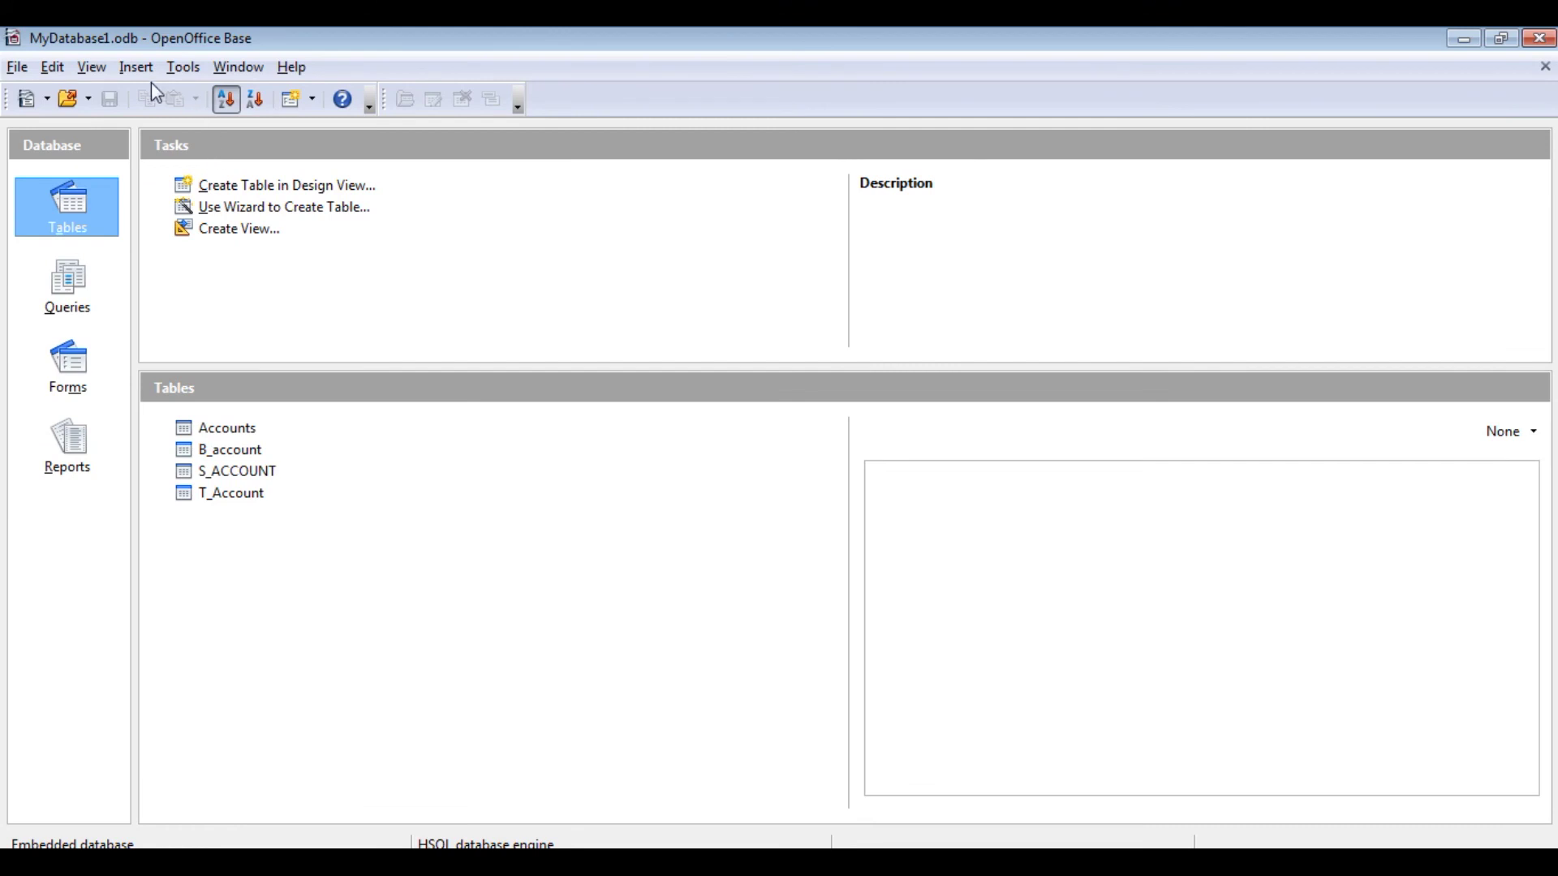
Open the relation design and add the S_ACCOUNT and B_account tables to it.
left_click(192, 70)
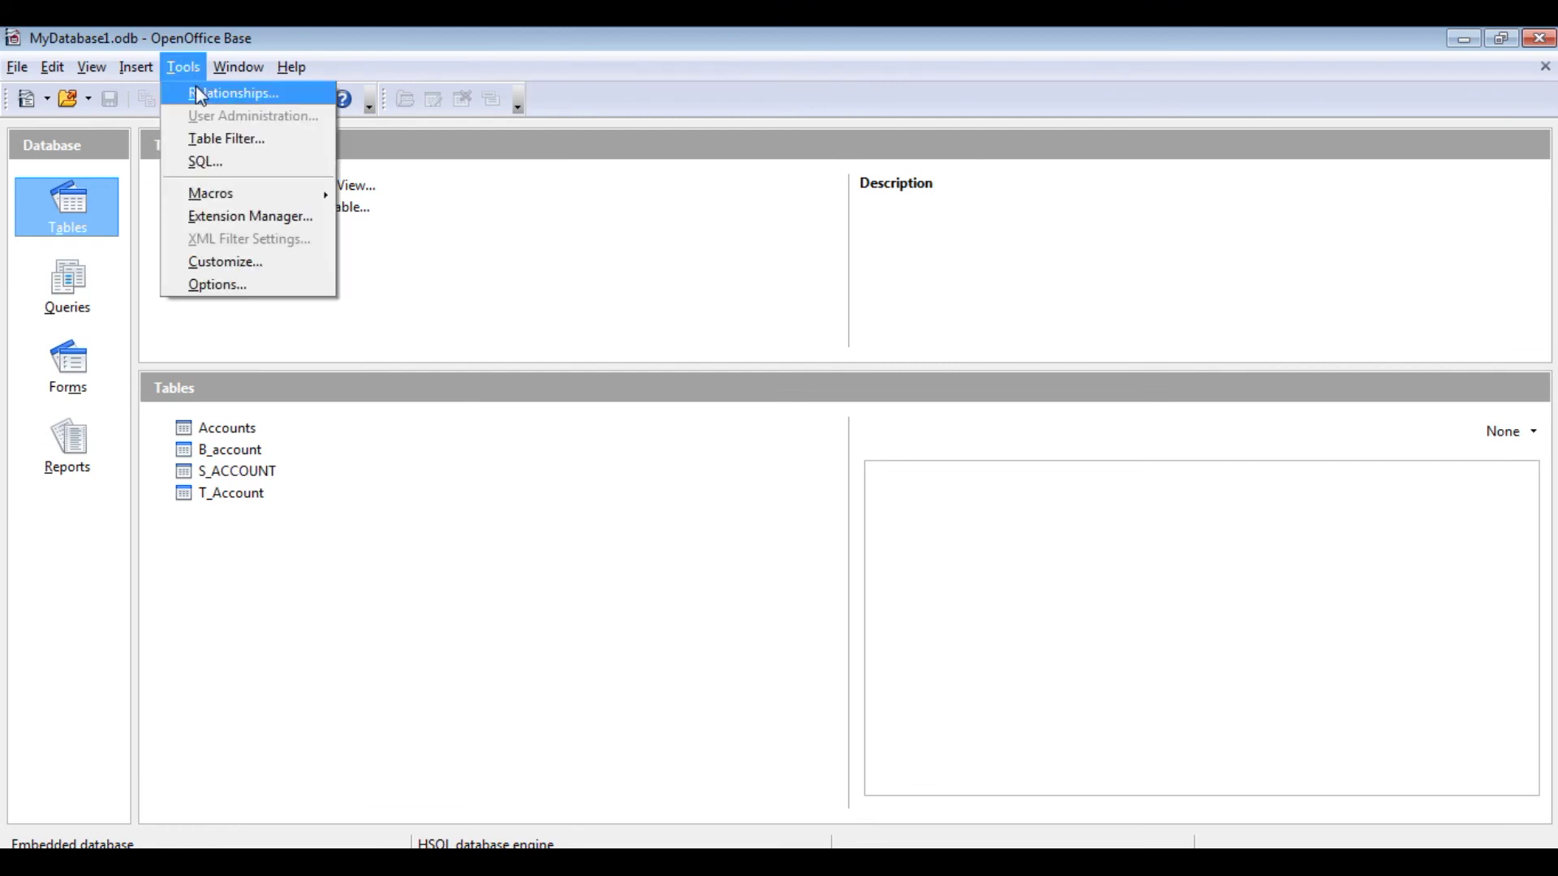
left_click(197, 86)
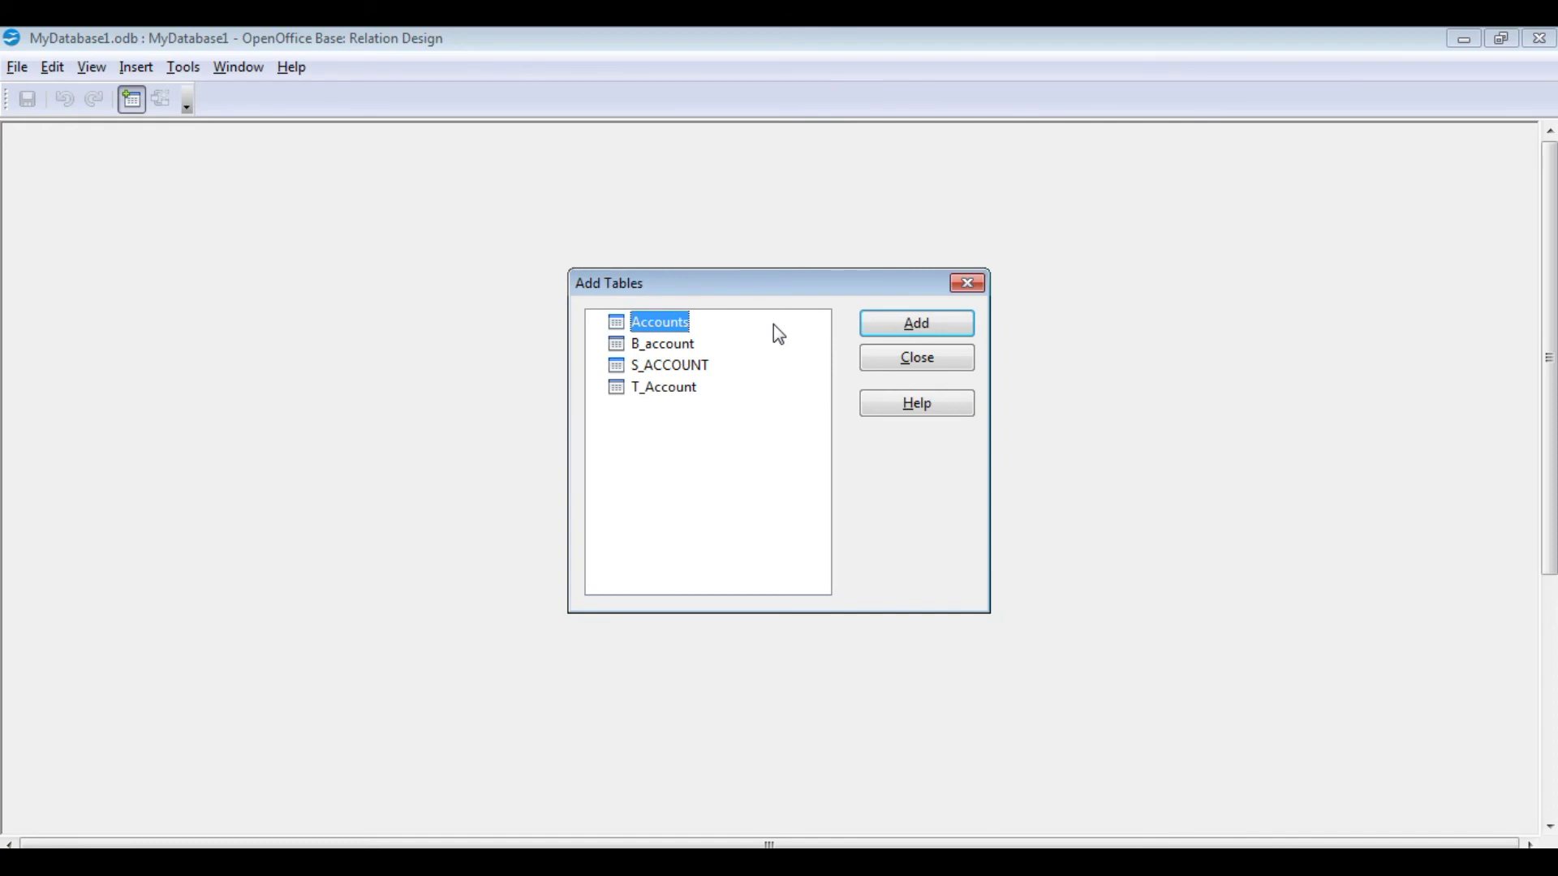
left_click(658, 396)
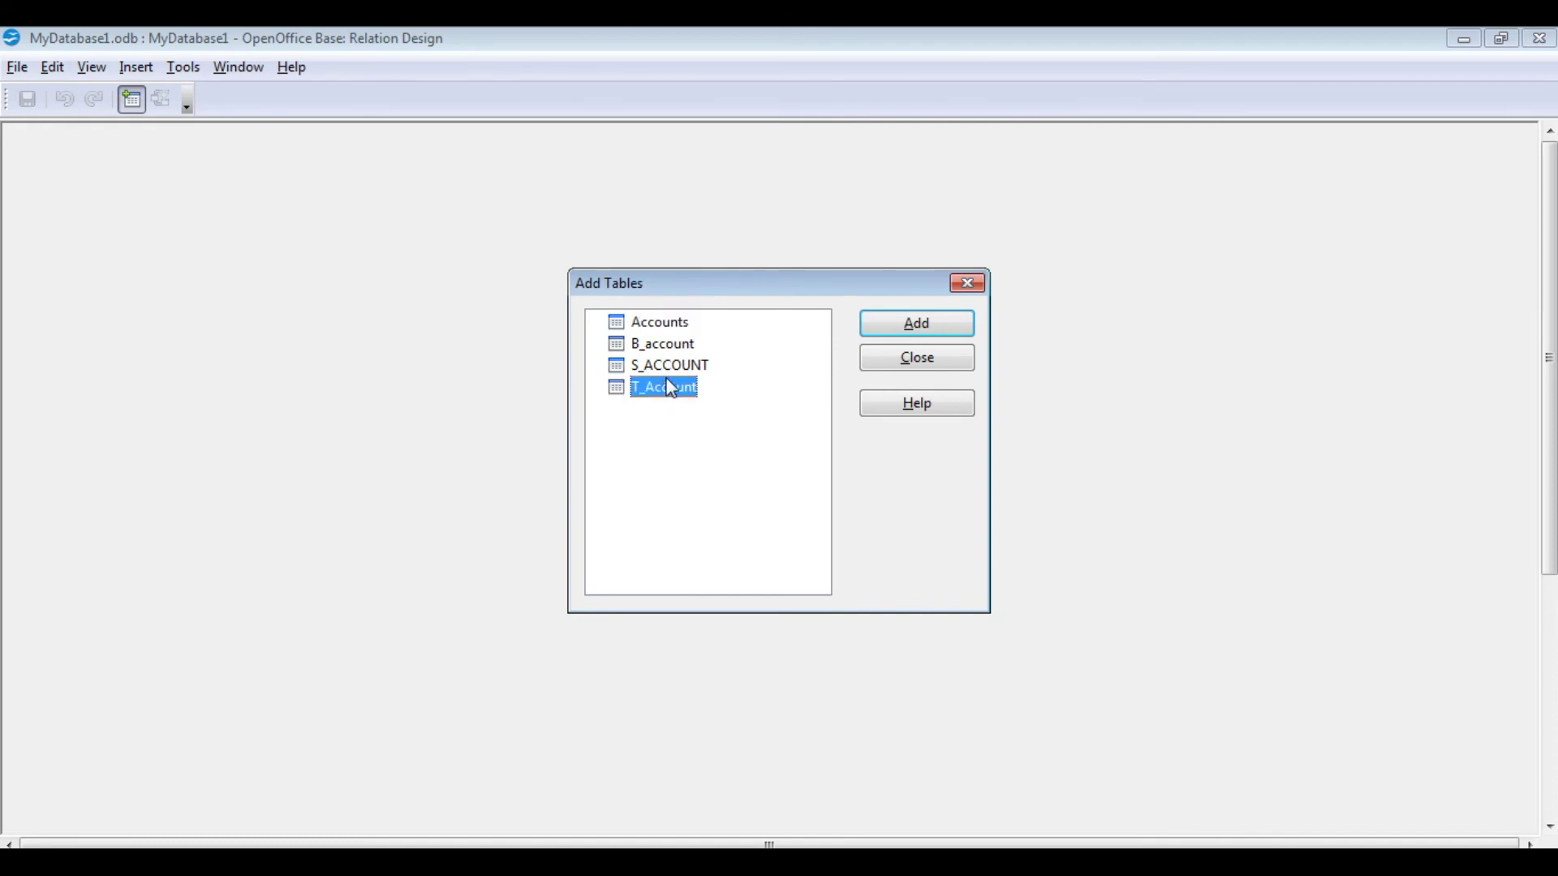
left_click(671, 367)
left_click(893, 324)
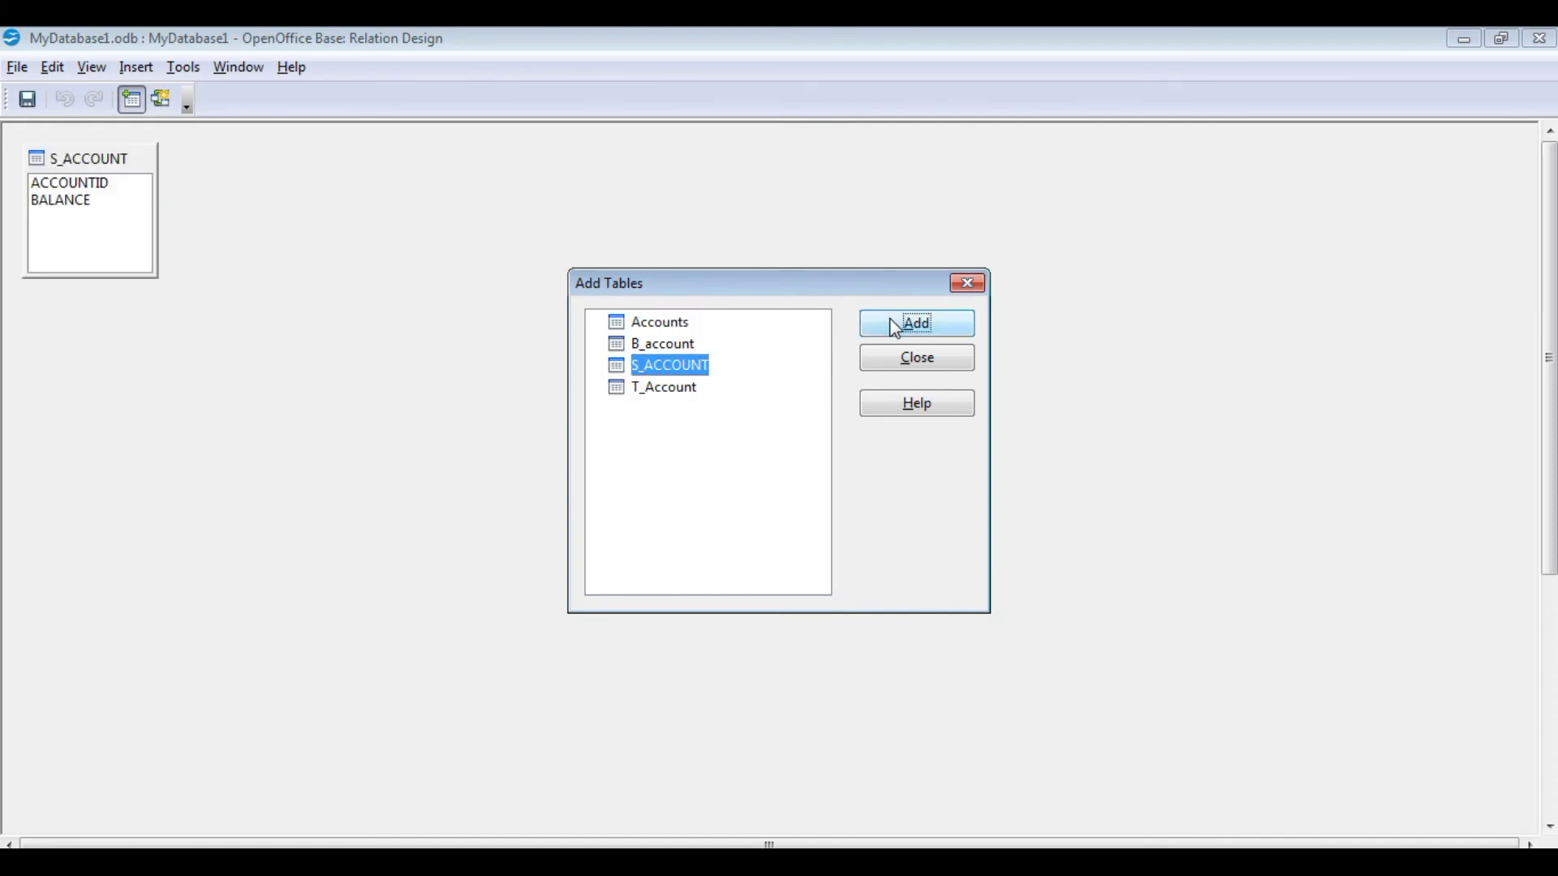
left_click(670, 349)
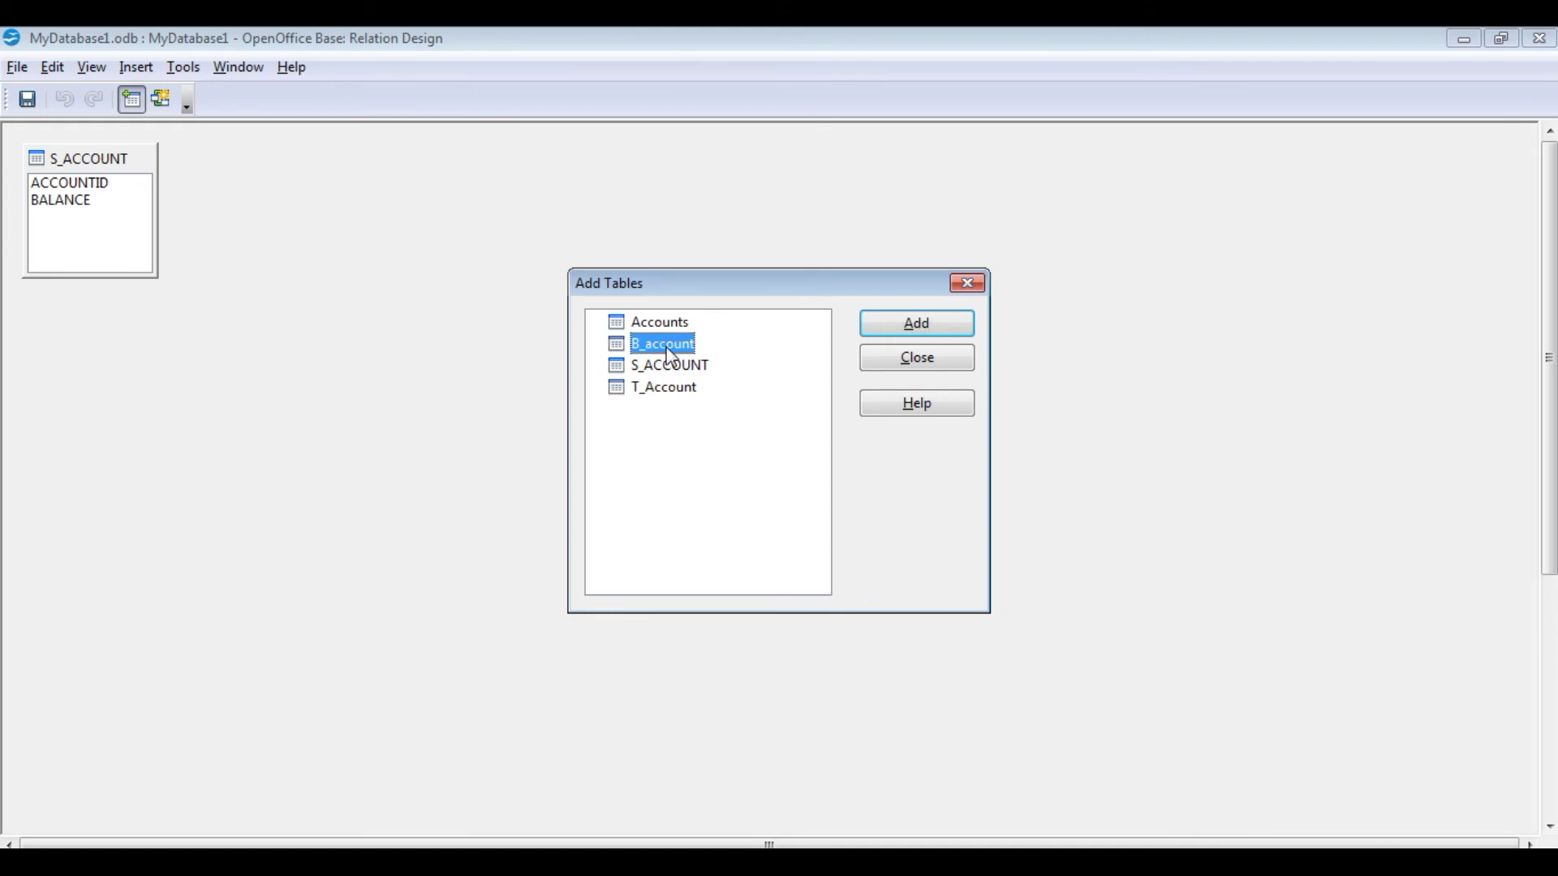
left_click(915, 322)
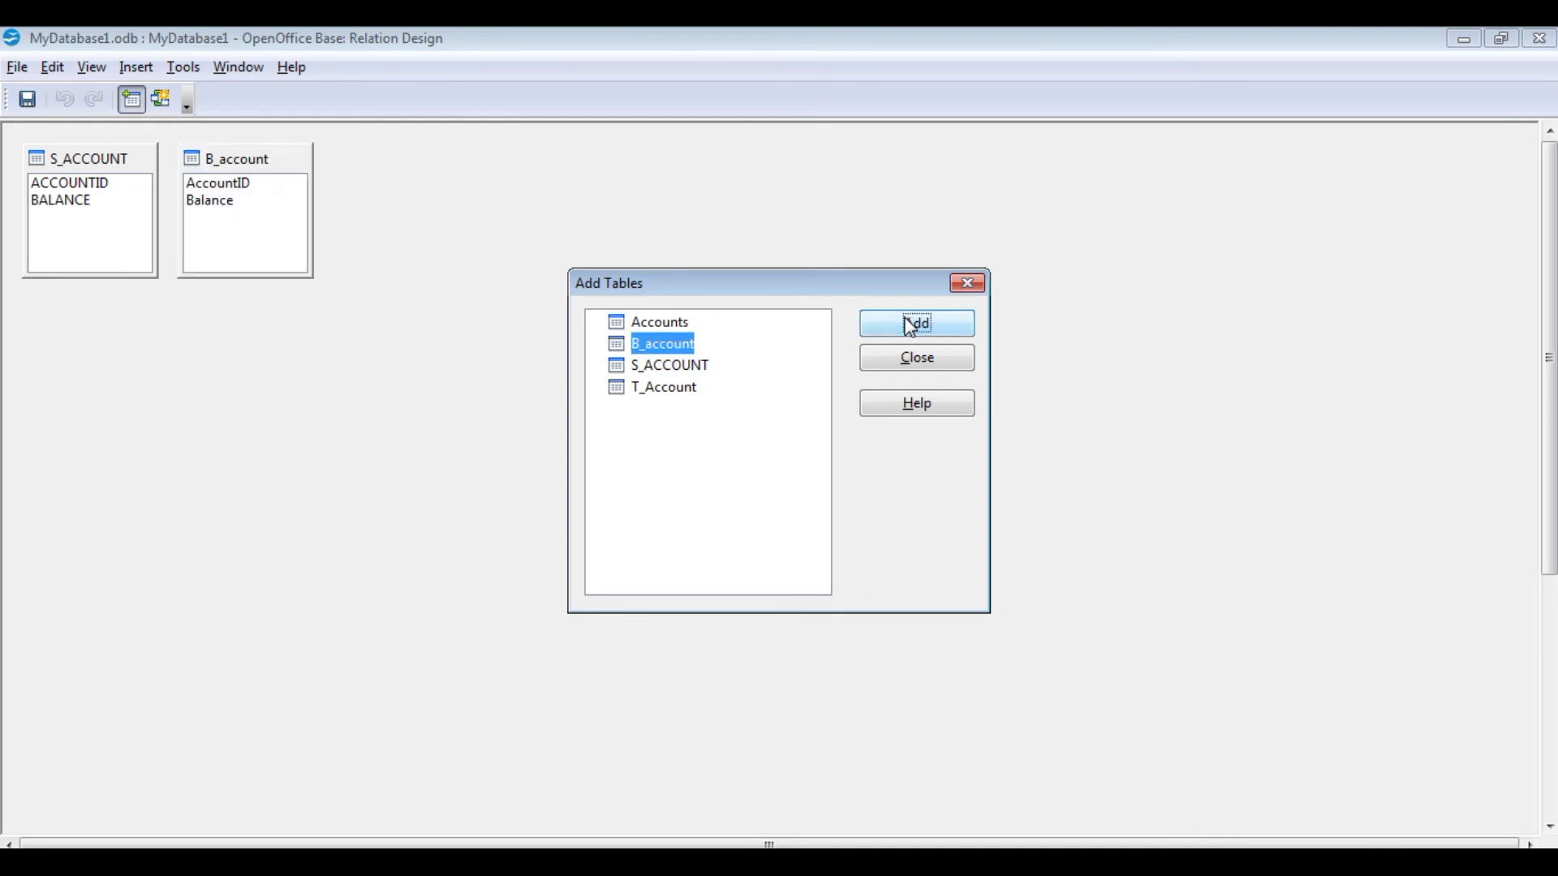
left_click(966, 284)
Place B_account well away from S_ACCOUNT and select the ACCOUNTID field of S_ACCOUNT for a relation.
left_click_drag(258, 159, 740, 323)
left_click(73, 186)
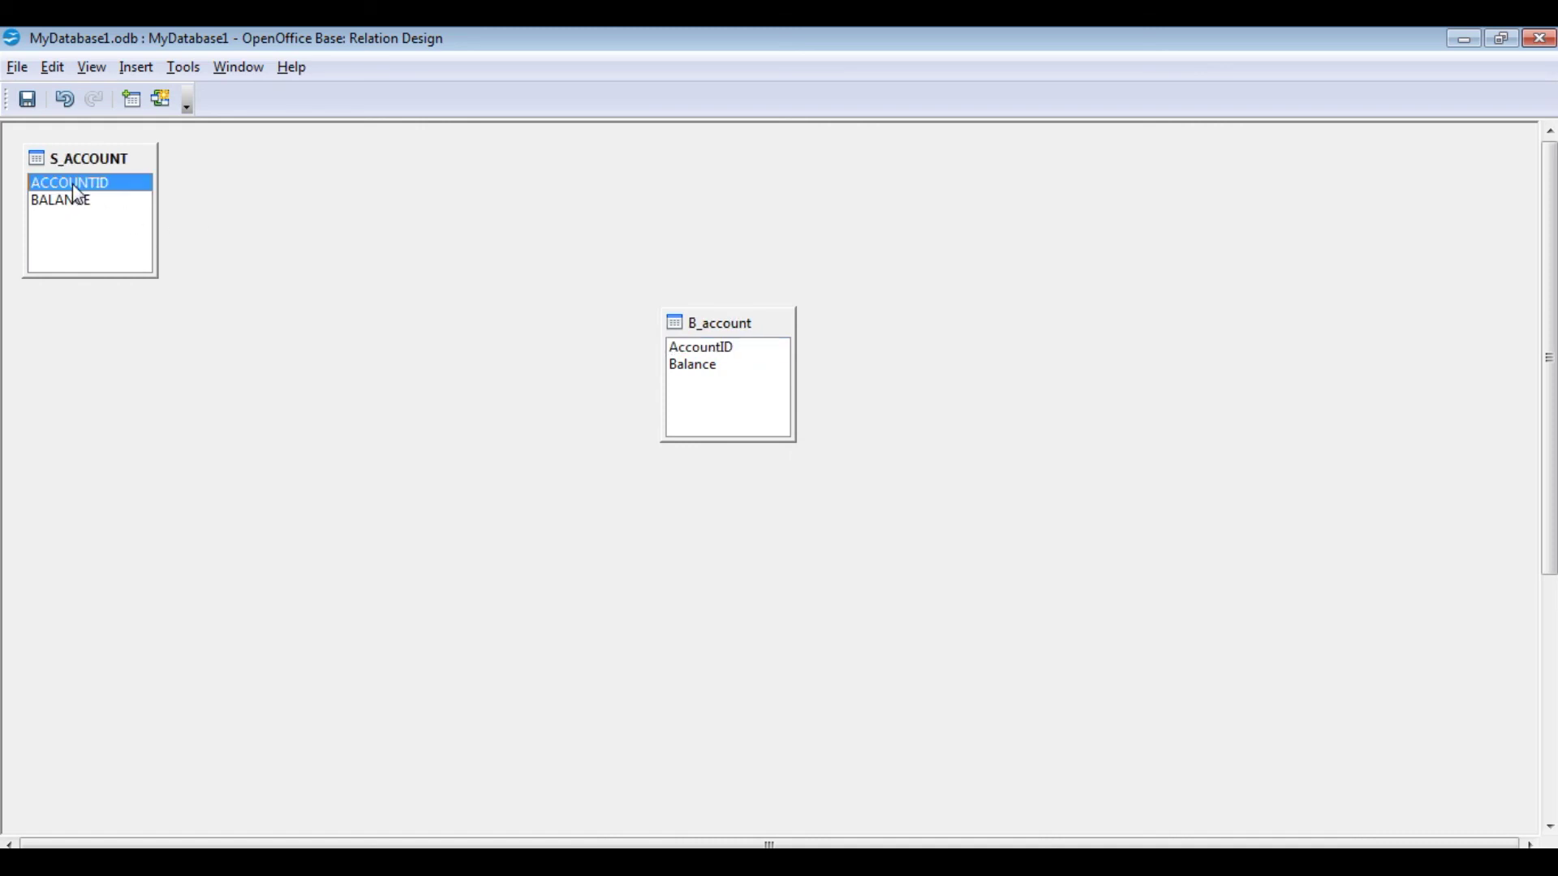